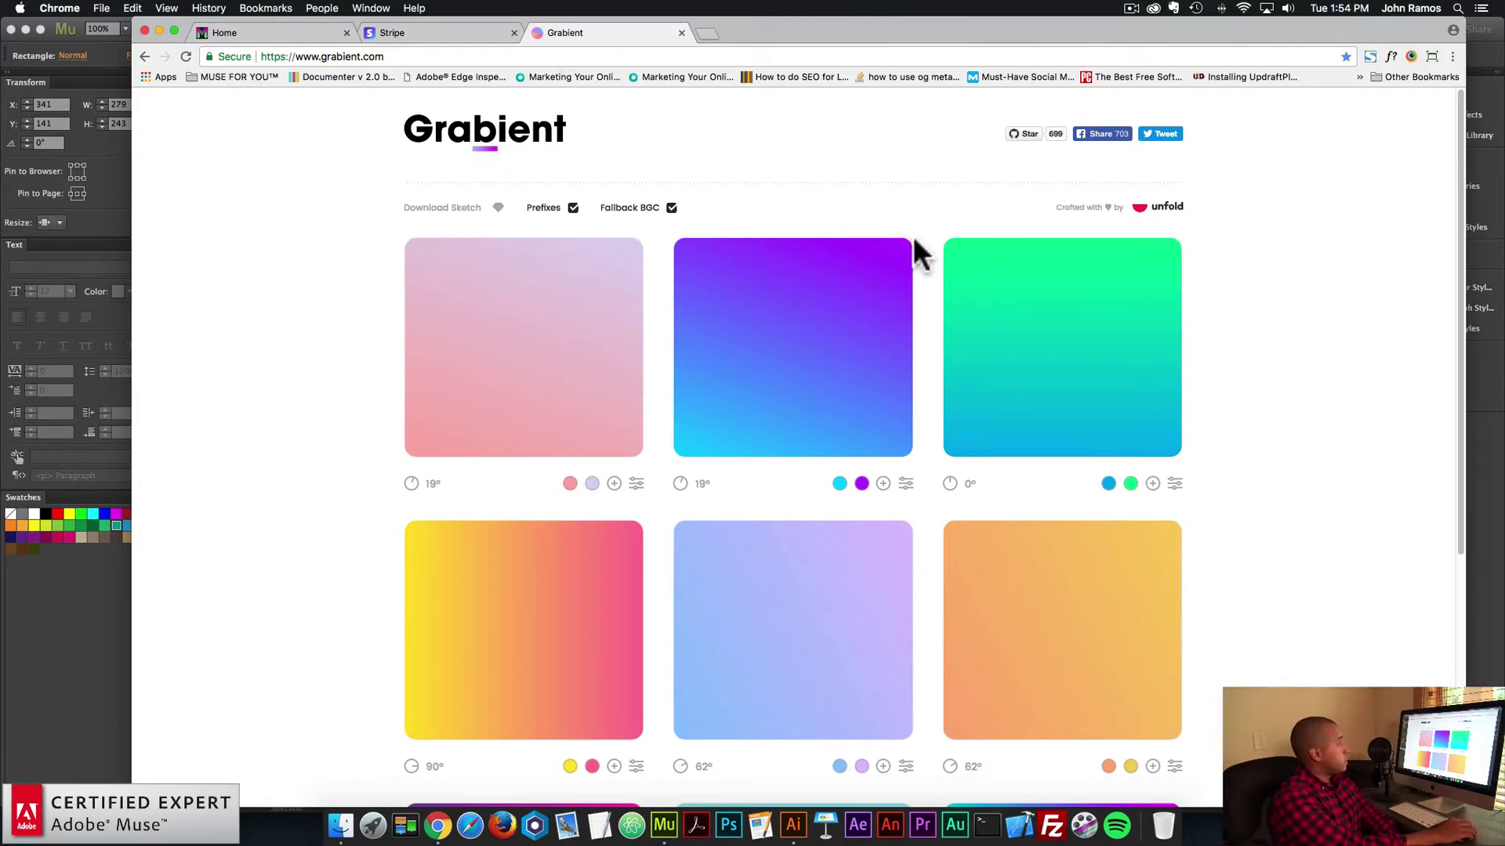
# - On Grabient's third gradient page, rotate the first gradient from 43° to about 66°
pyautogui.scroll(-5, 914, 237)
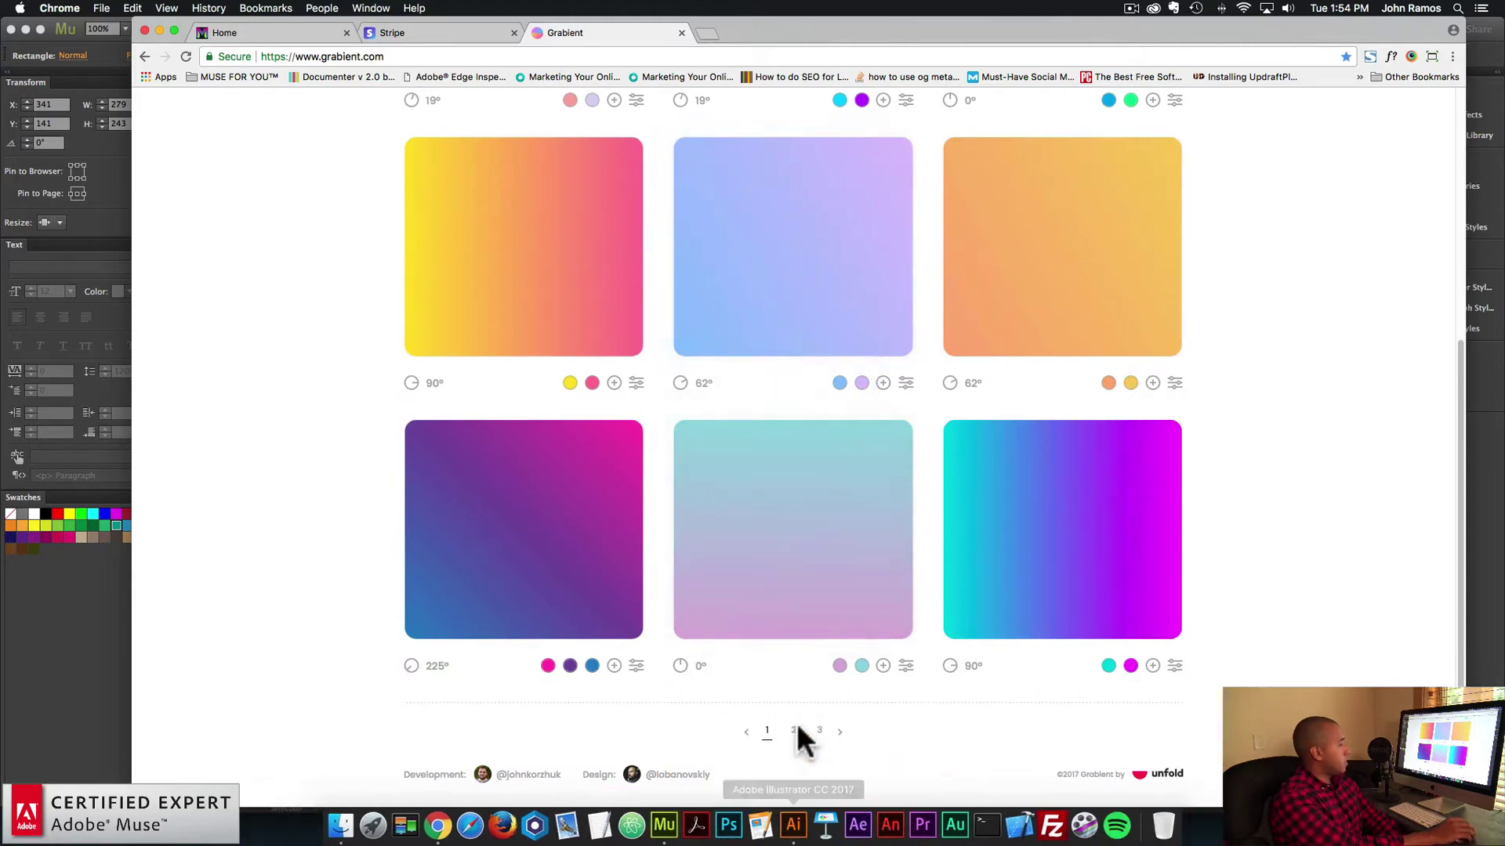
pyautogui.click(794, 732)
pyautogui.click(819, 731)
pyautogui.scroll(3, 815, 635)
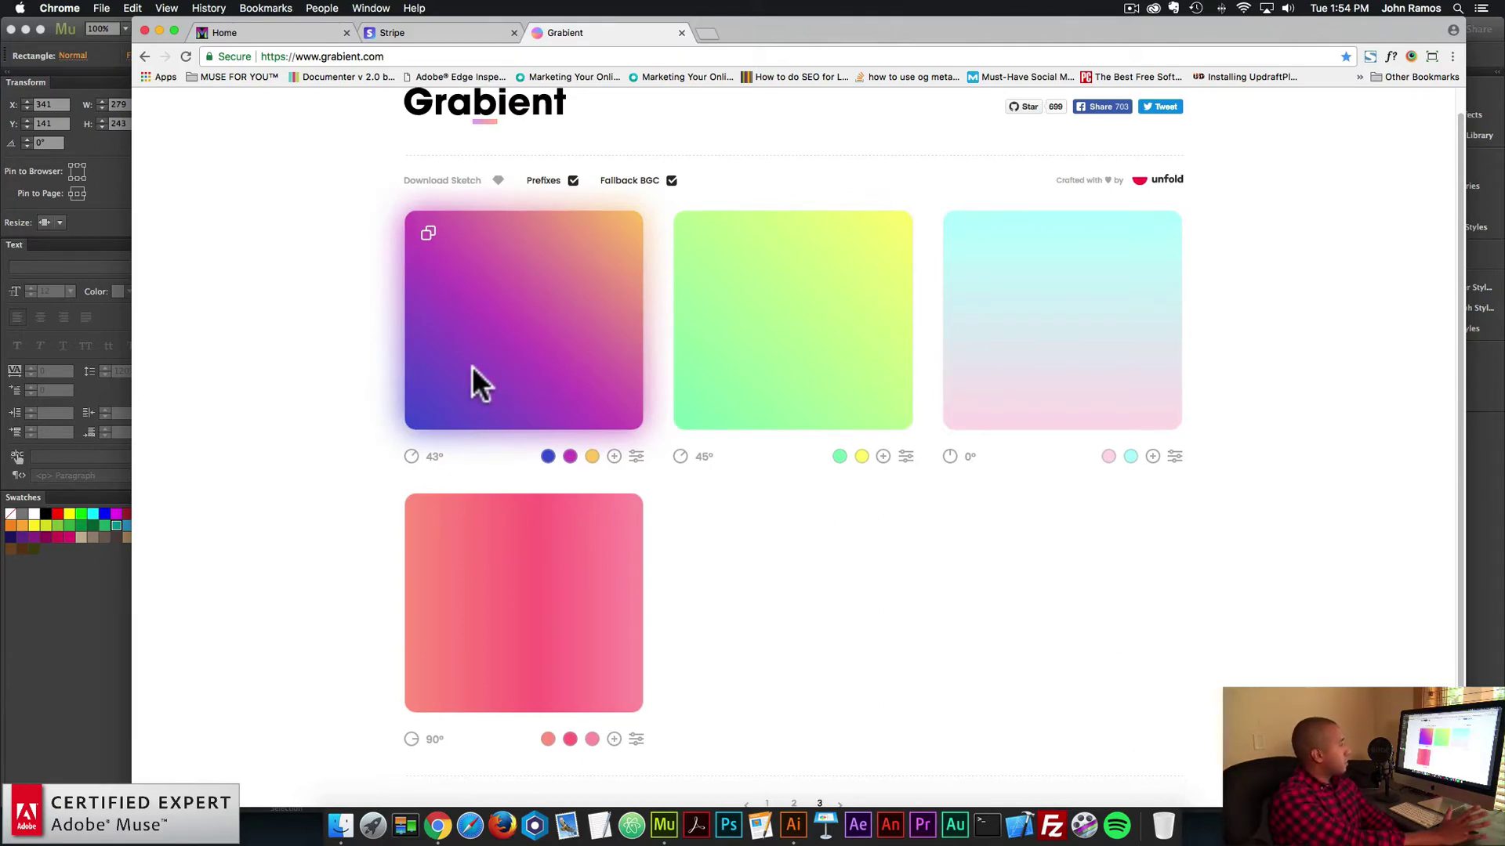
pyautogui.click(410, 456)
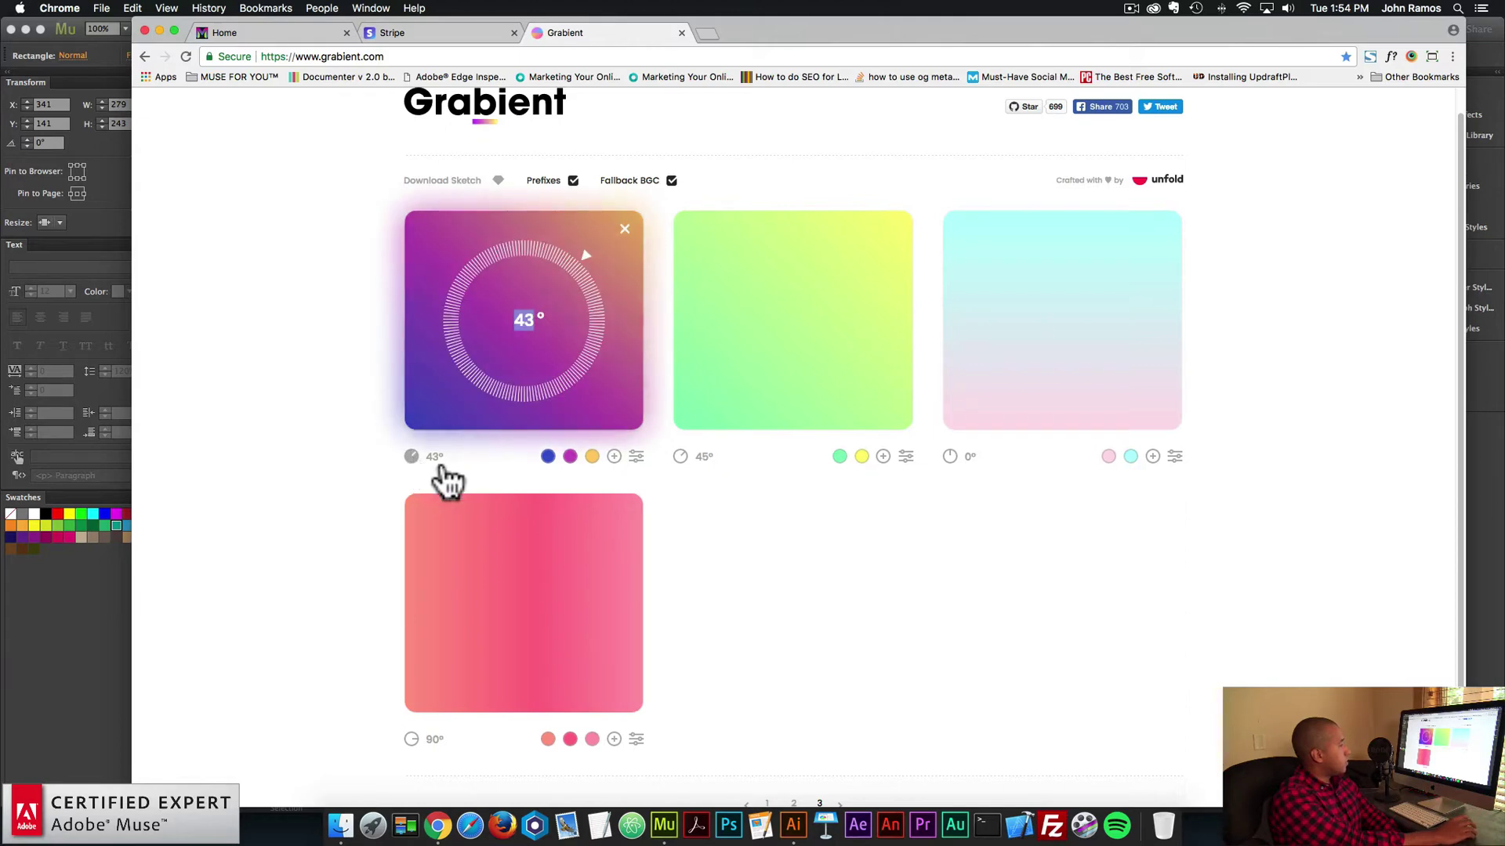
pyautogui.moveTo(509, 404); pyautogui.dragTo(589, 290)
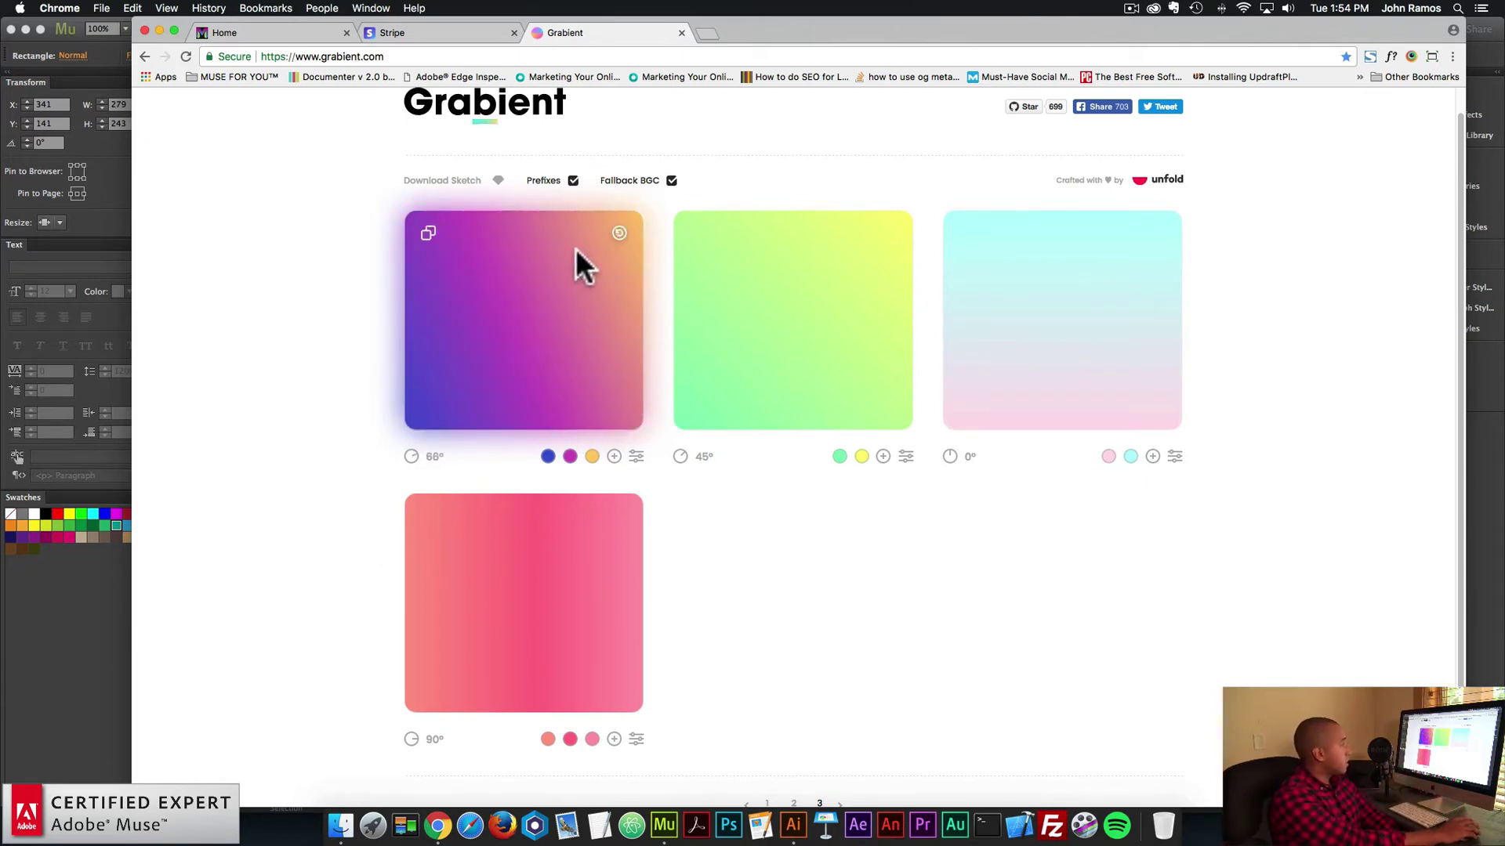
# - Add three extra colour stops to the first gradient and recolour the fourth stop dark red
pyautogui.click(614, 458)
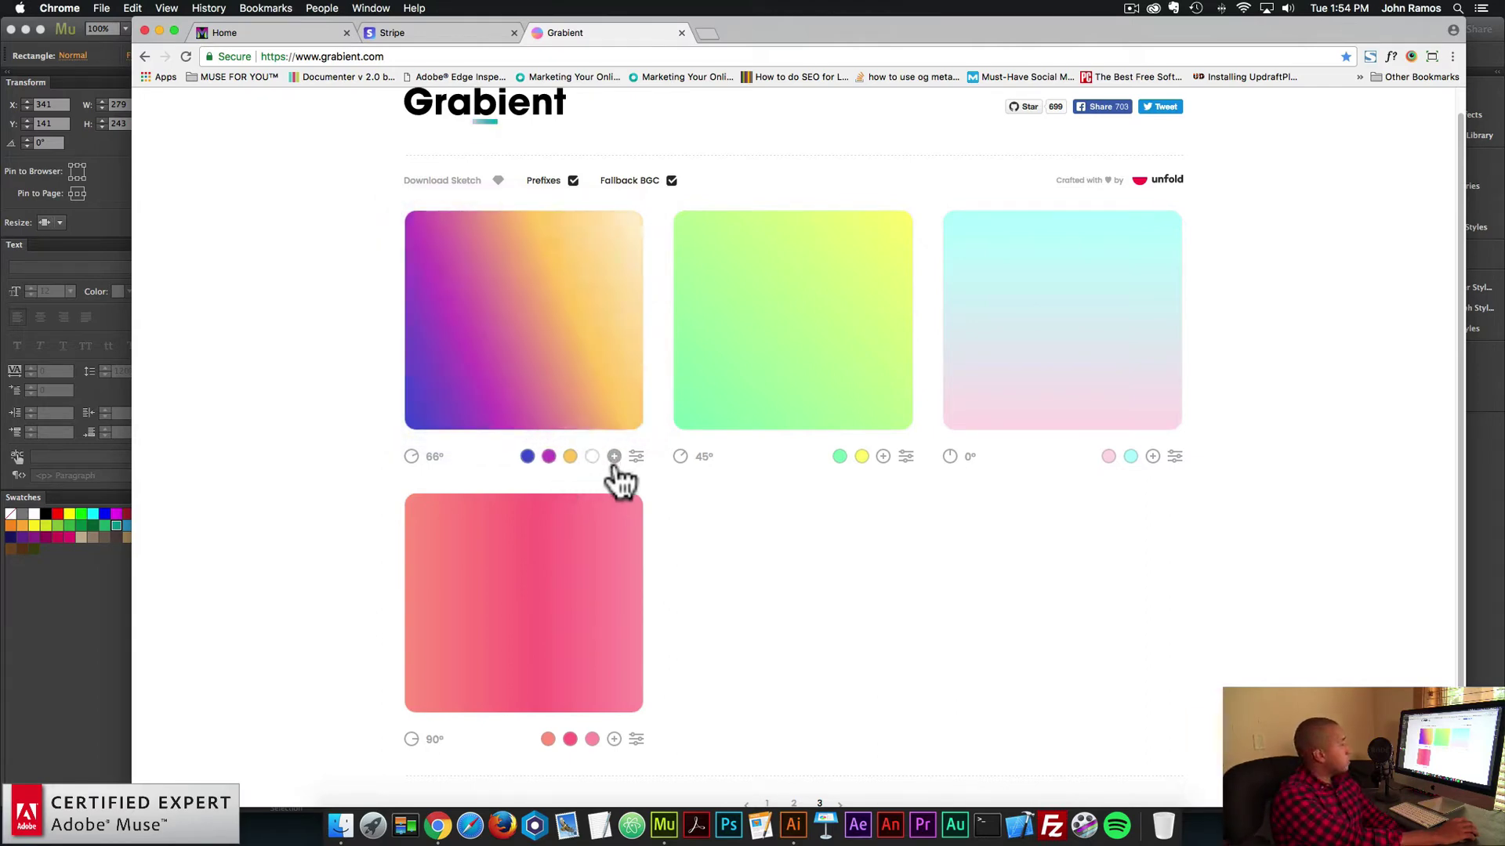
pyautogui.click(615, 458)
pyautogui.click(614, 458)
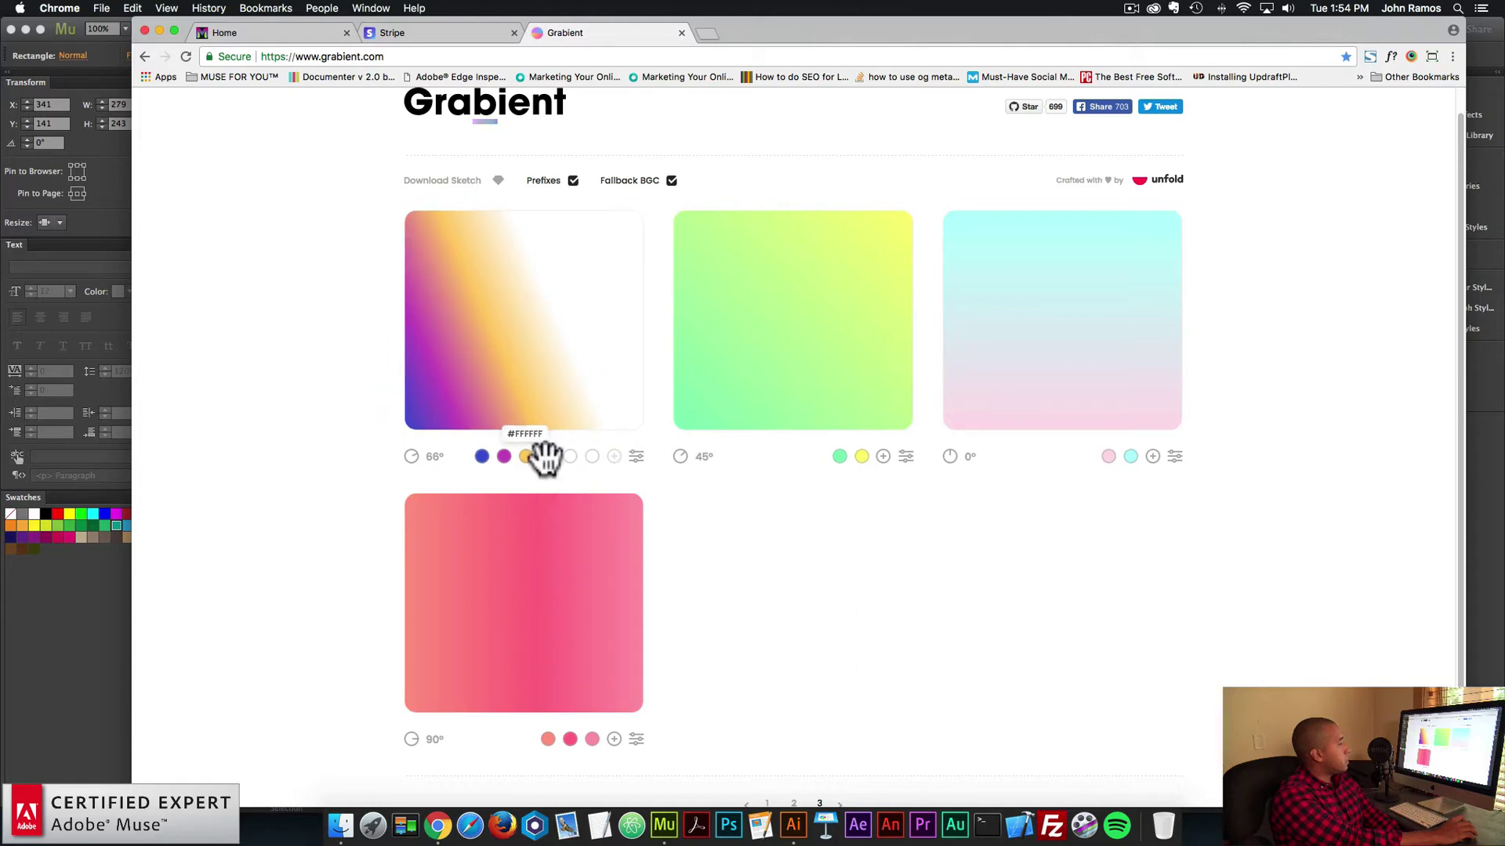
pyautogui.click(548, 457)
pyautogui.moveTo(505, 354); pyautogui.dragTo(470, 321)
pyautogui.click(569, 456)
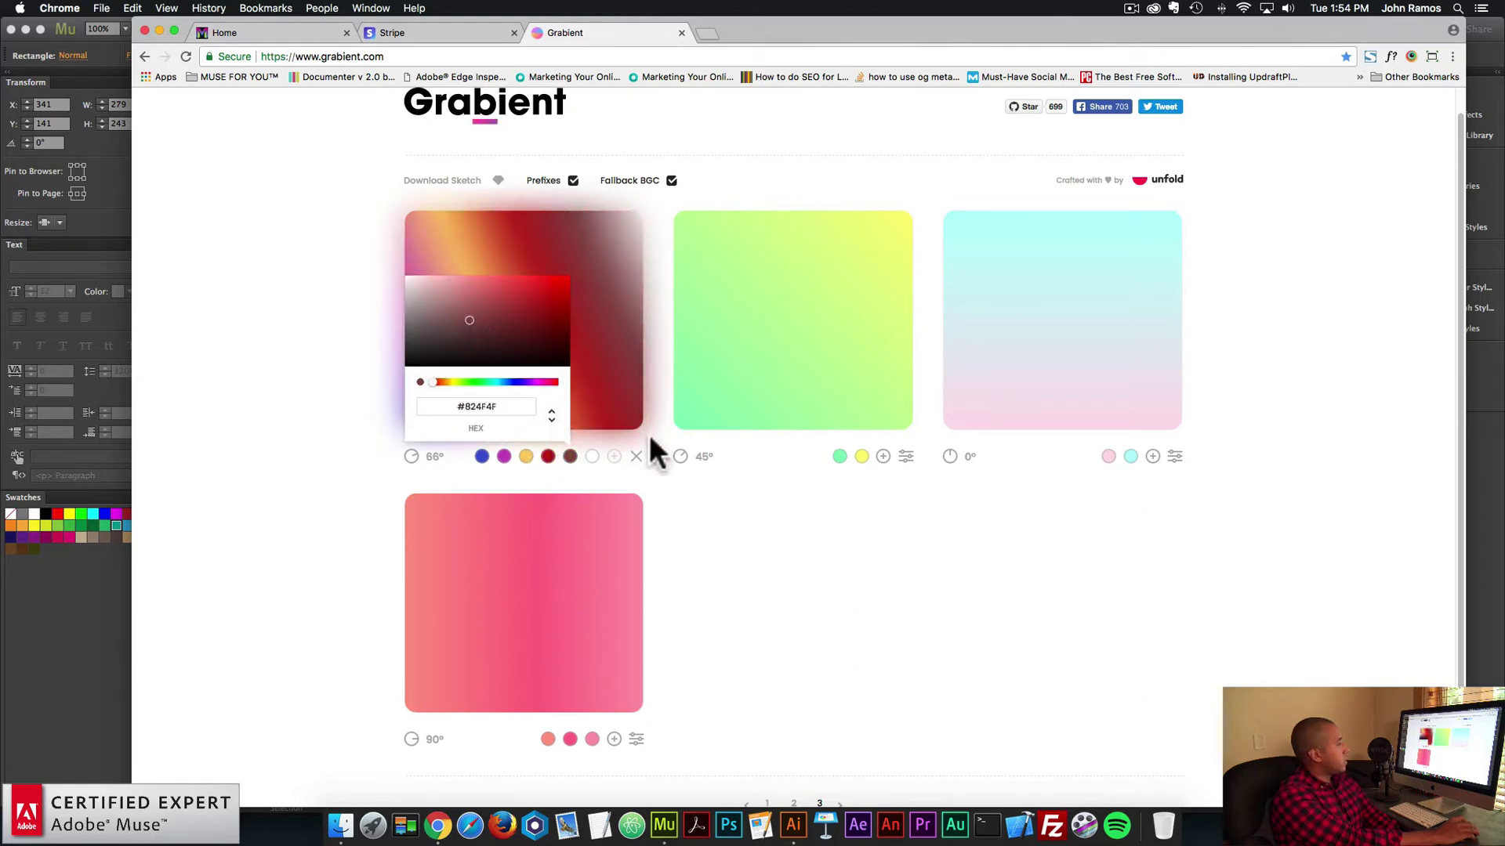
pyautogui.click(610, 453)
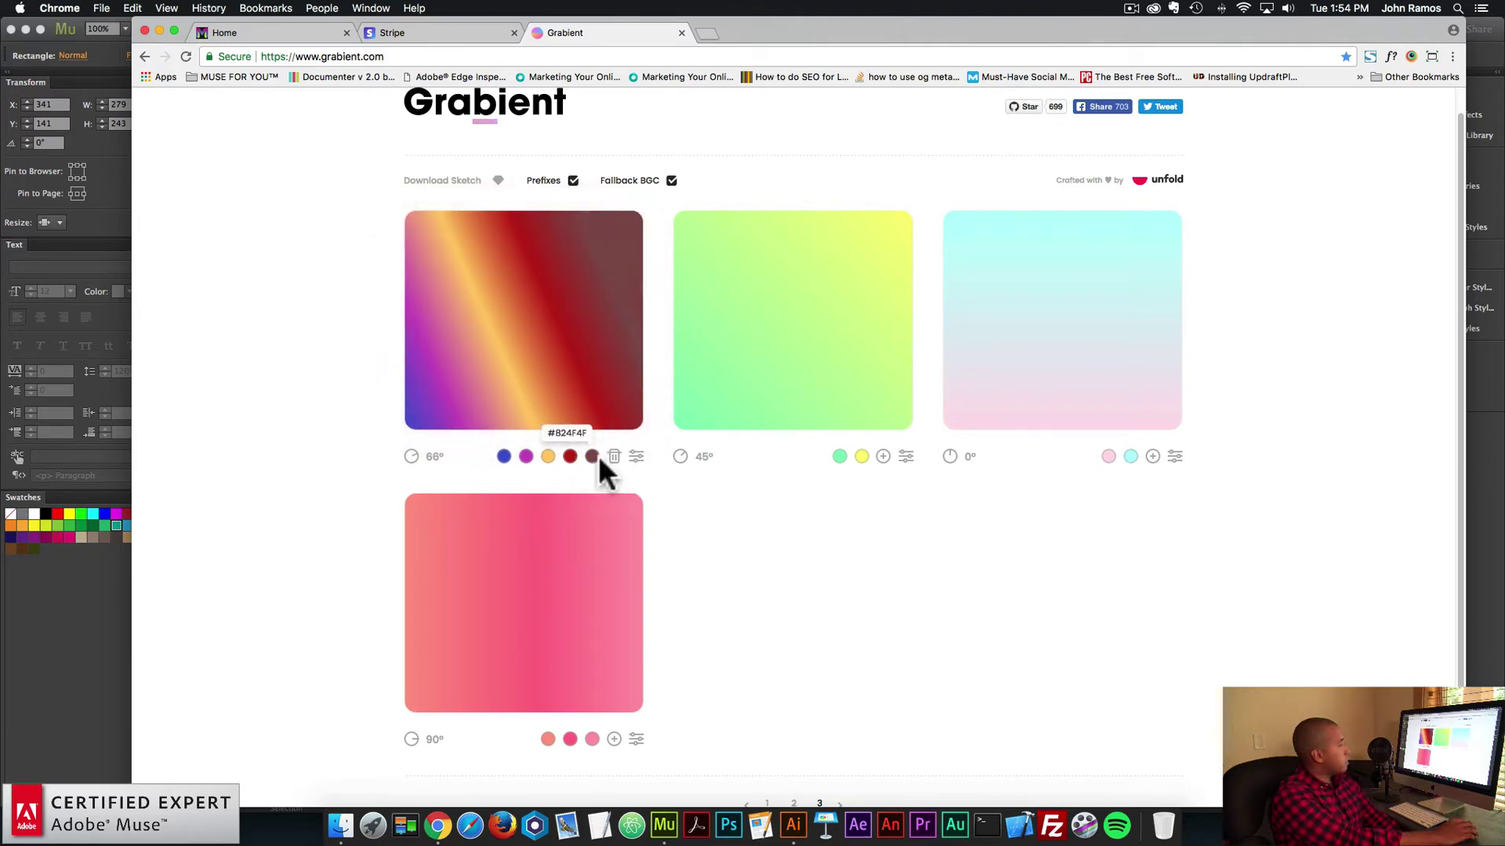
# - Delete the #824F4F and #BD1E1E stops to leave blue, purple and yellow, then show stop positions
pyautogui.click(612, 458)
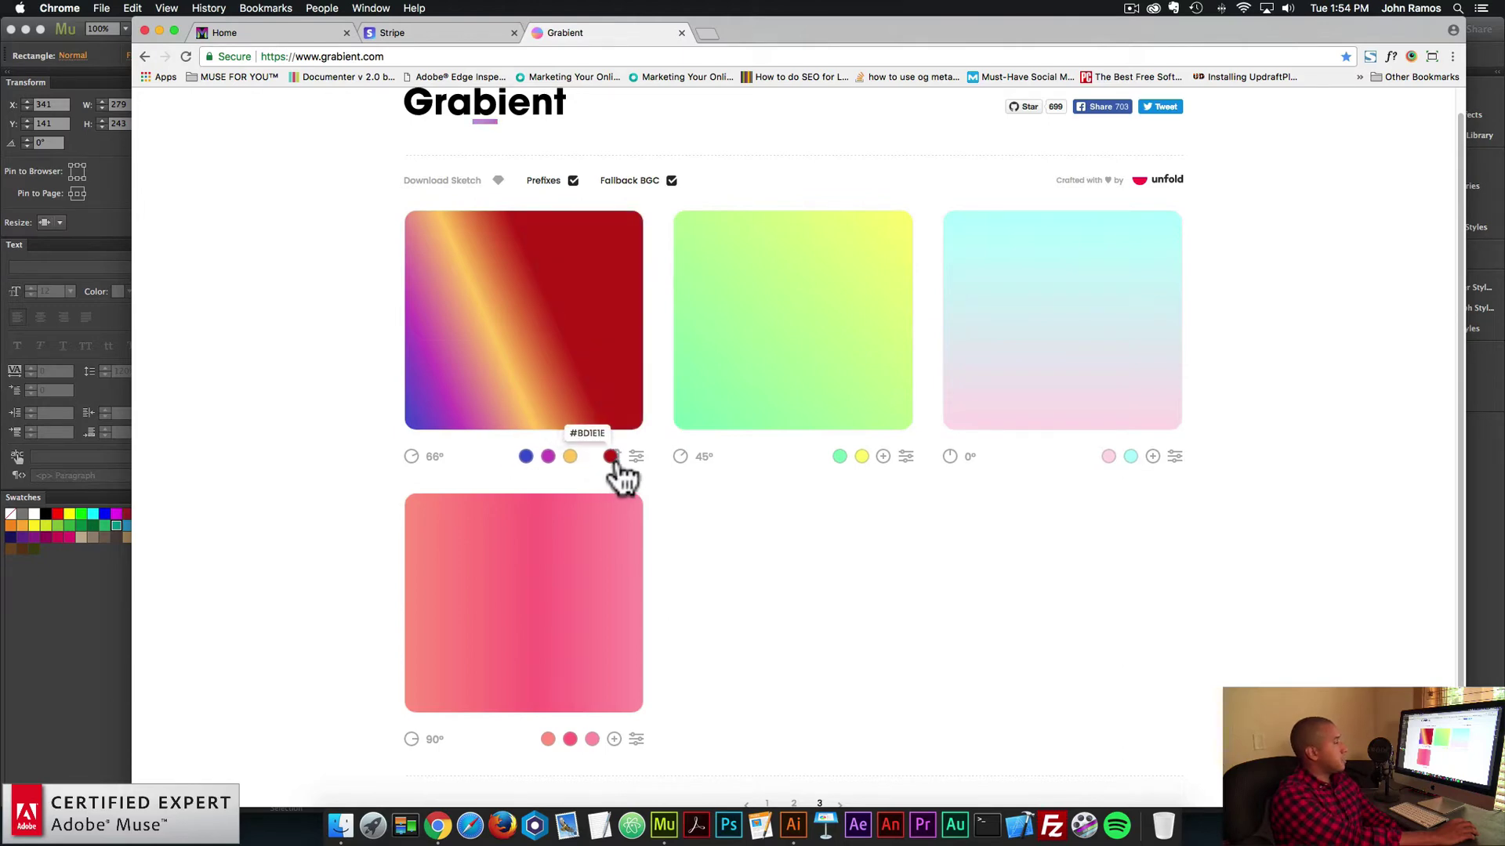
pyautogui.click(614, 461)
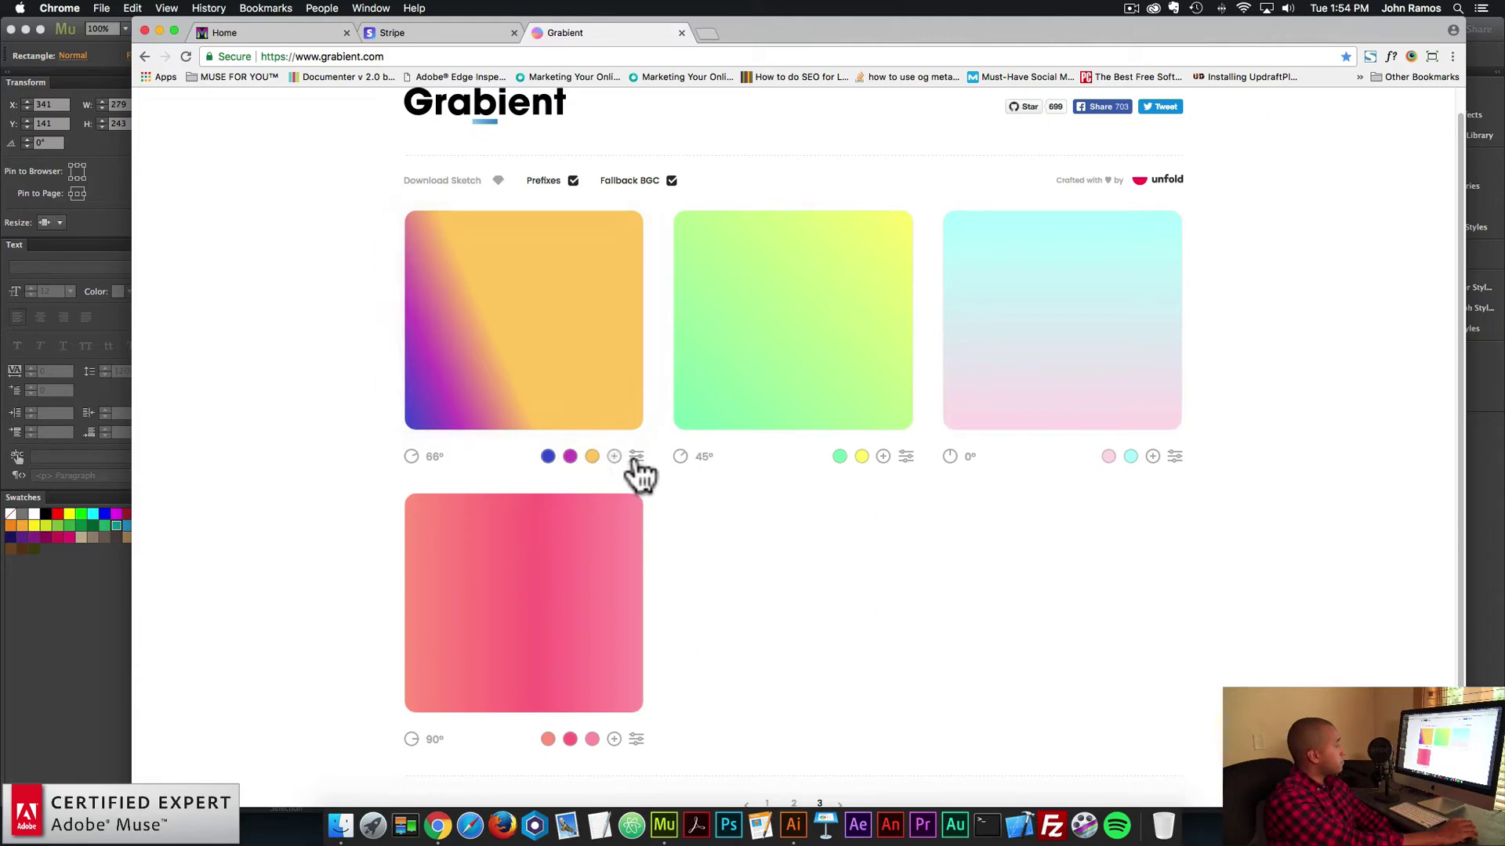
pyautogui.click(637, 458)
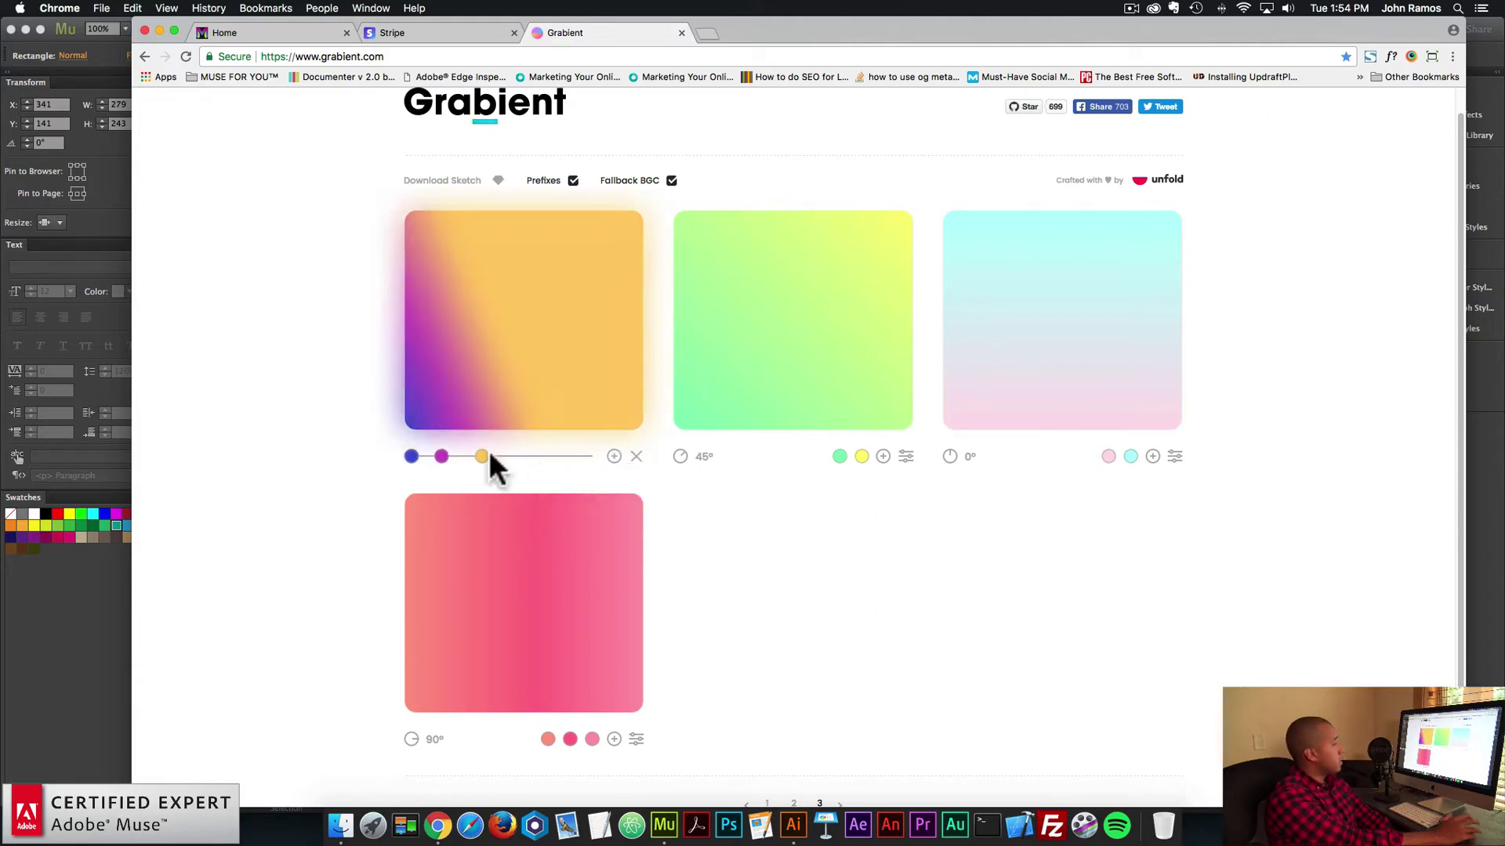
# - Move the first gradient's purple stop to about 55% and its yellow stop to 93%
pyautogui.click(636, 457)
pyautogui.click(637, 457)
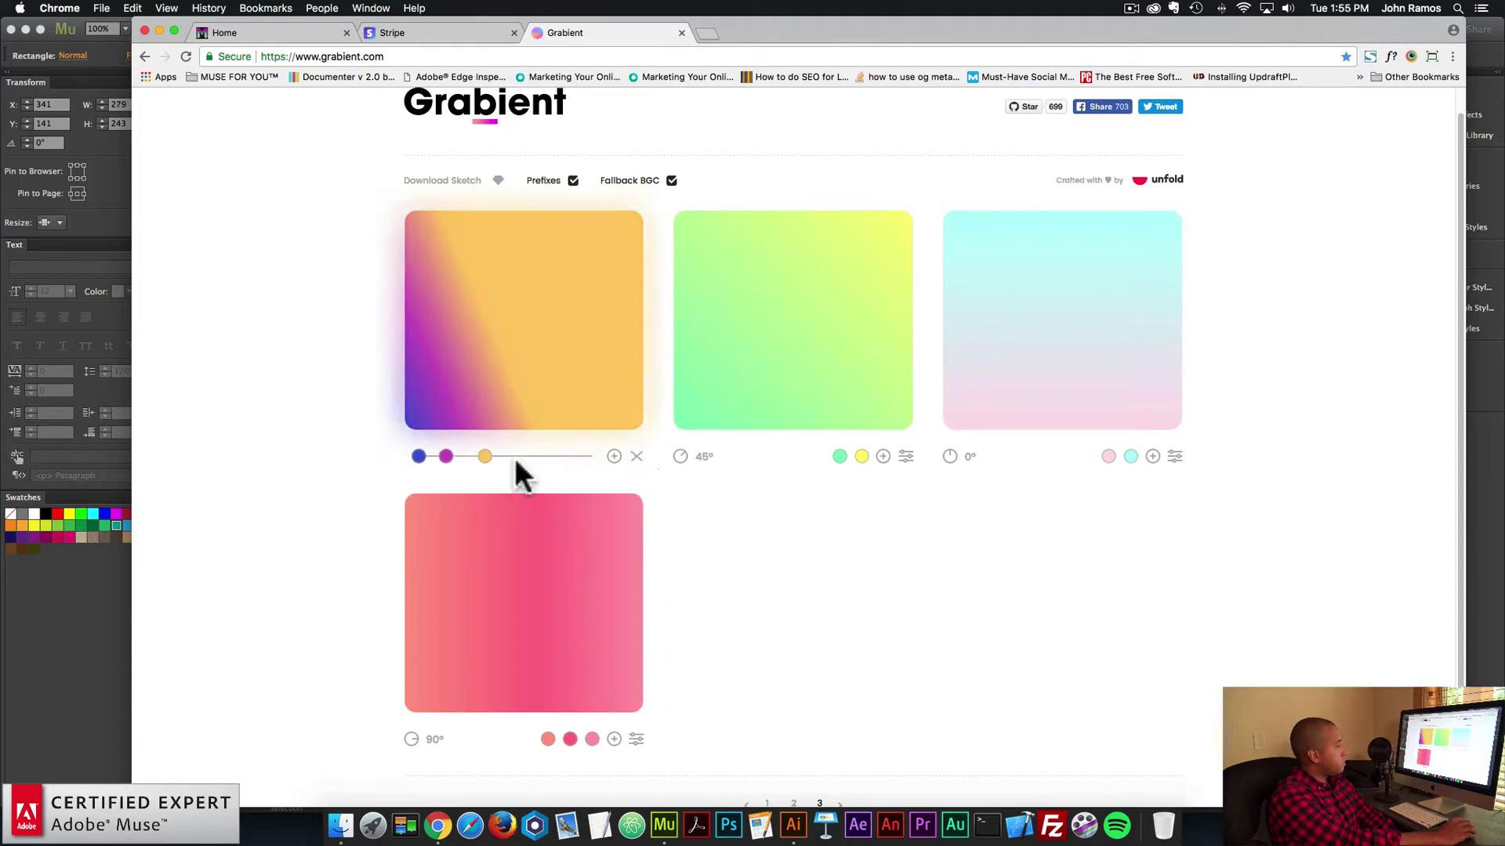
pyautogui.moveTo(484, 456); pyautogui.dragTo(591, 456)
pyautogui.moveTo(449, 457); pyautogui.dragTo(570, 457)
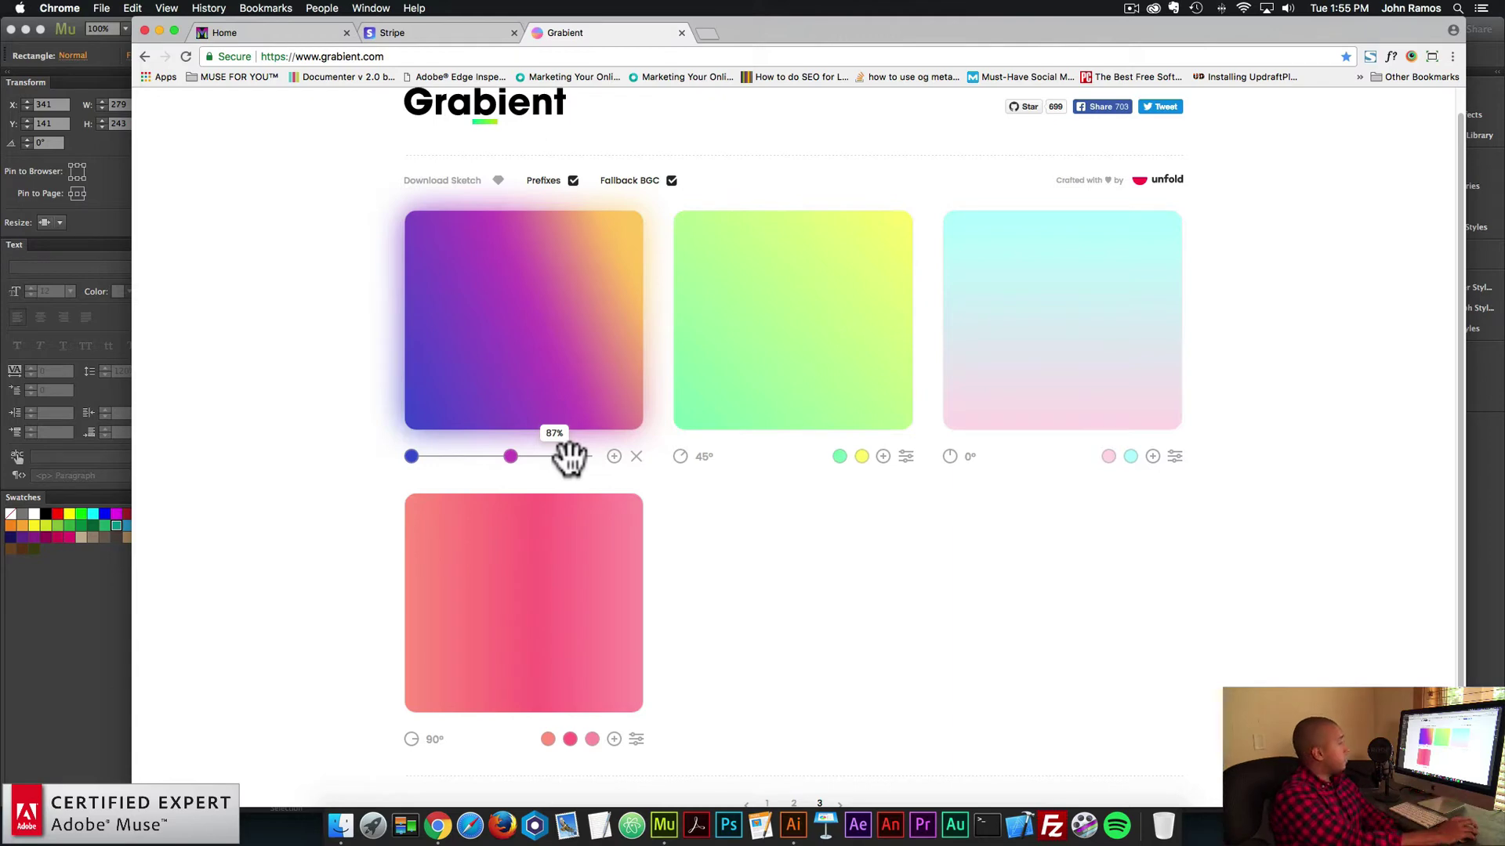
pyautogui.moveTo(569, 457); pyautogui.dragTo(580, 457)
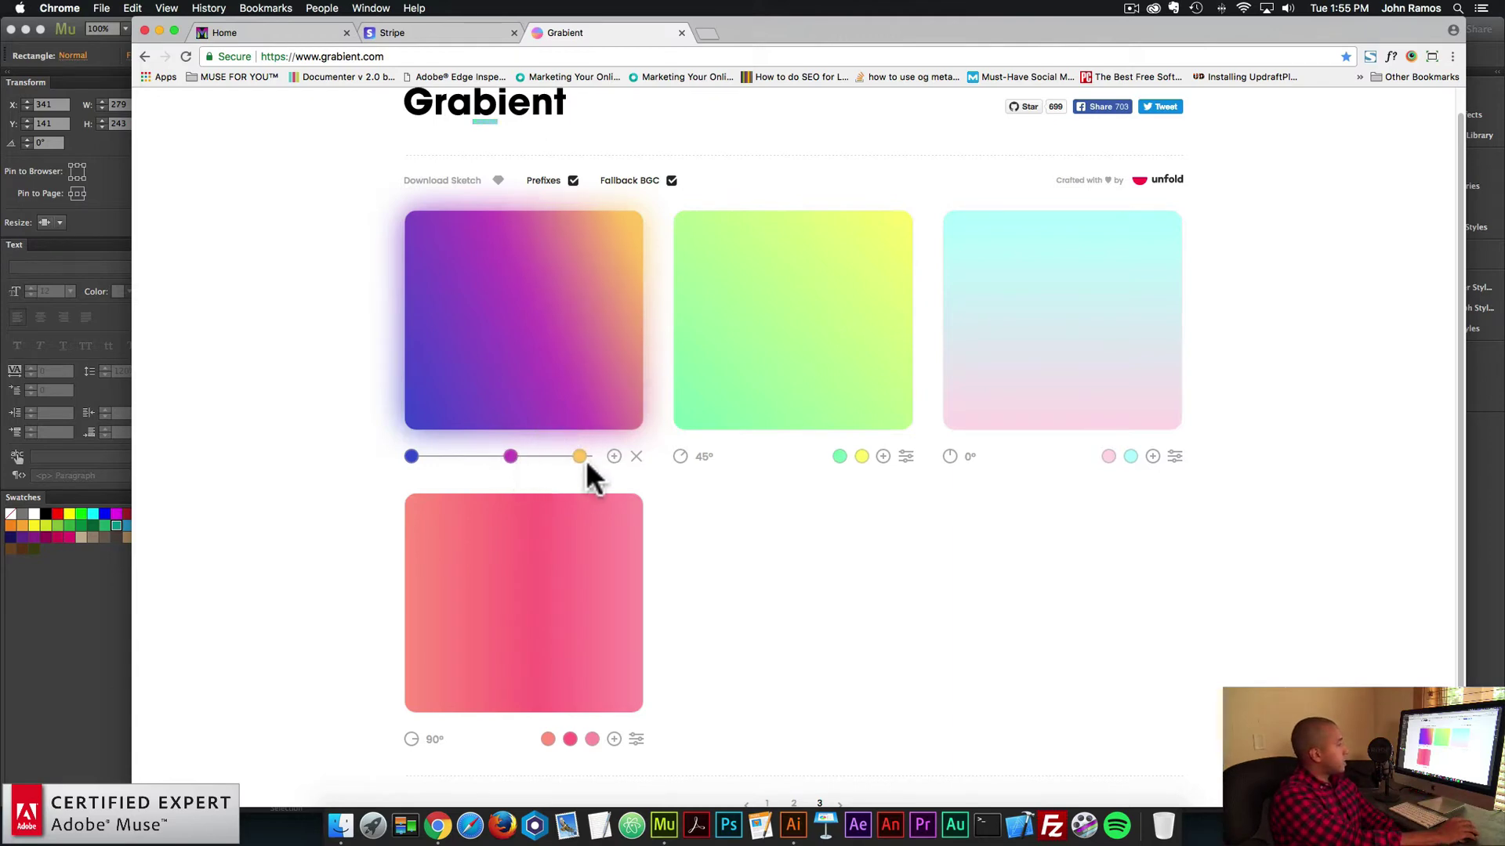
pyautogui.click(635, 458)
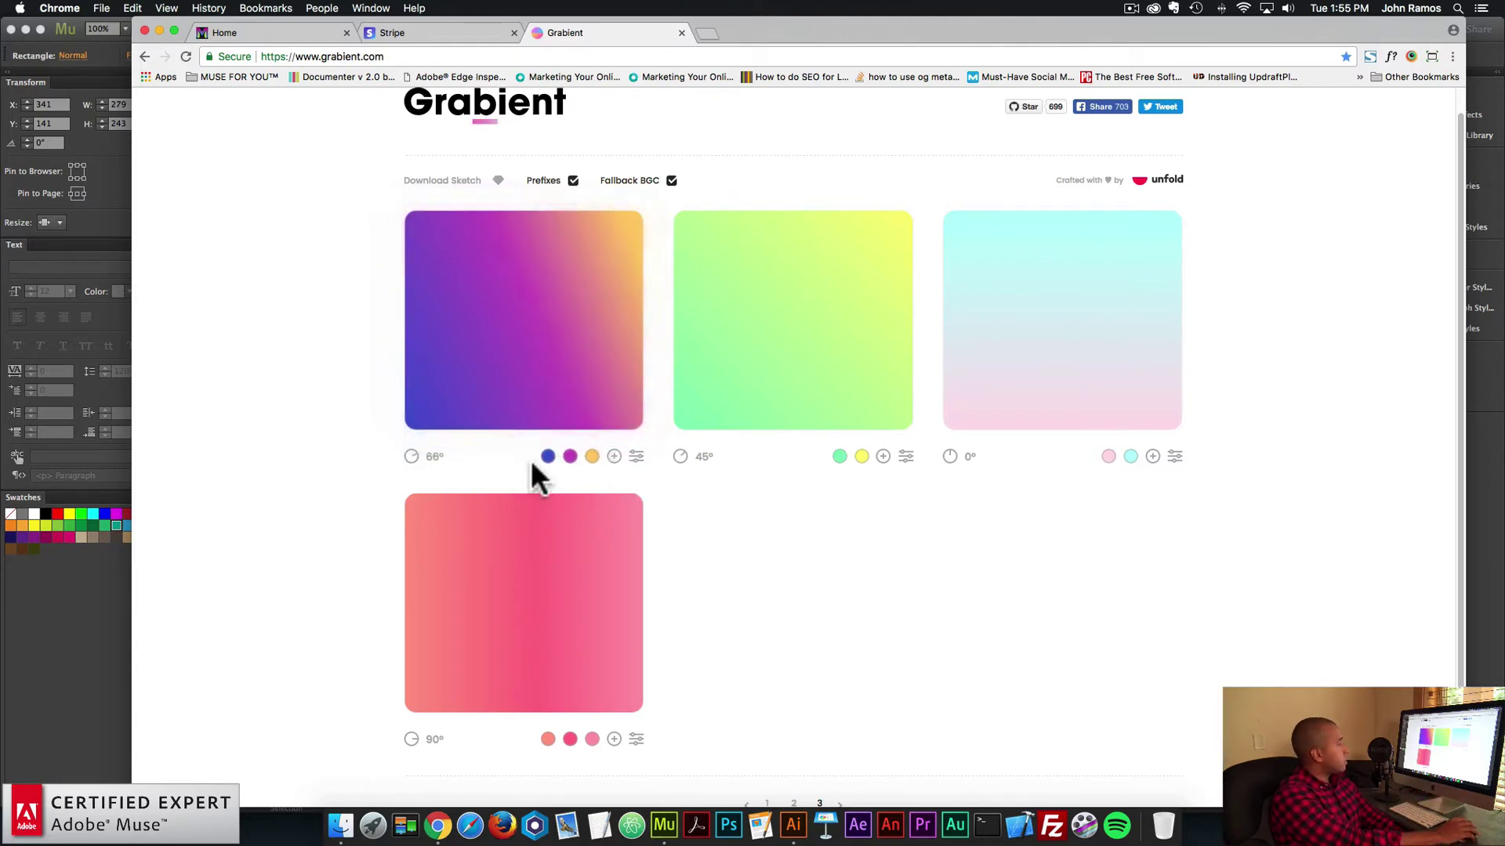
# - Try several angles on the first gradient, including 45° and about 70°, then reset it to 43°
pyautogui.click(411, 456)
pyautogui.click(510, 279)
pyautogui.click(546, 310)
pyautogui.write('45')
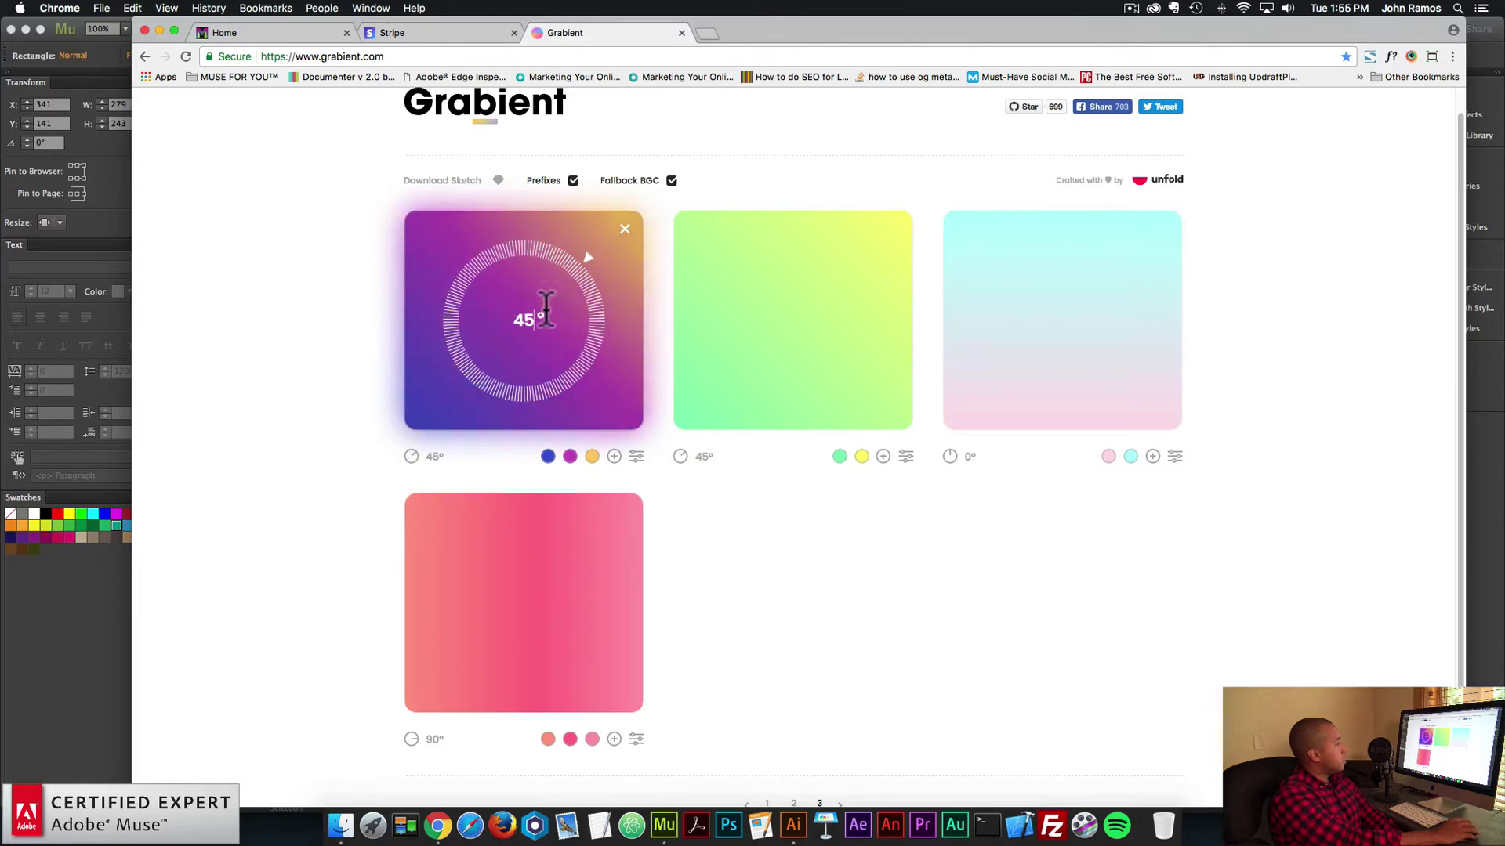
pyautogui.click(582, 307)
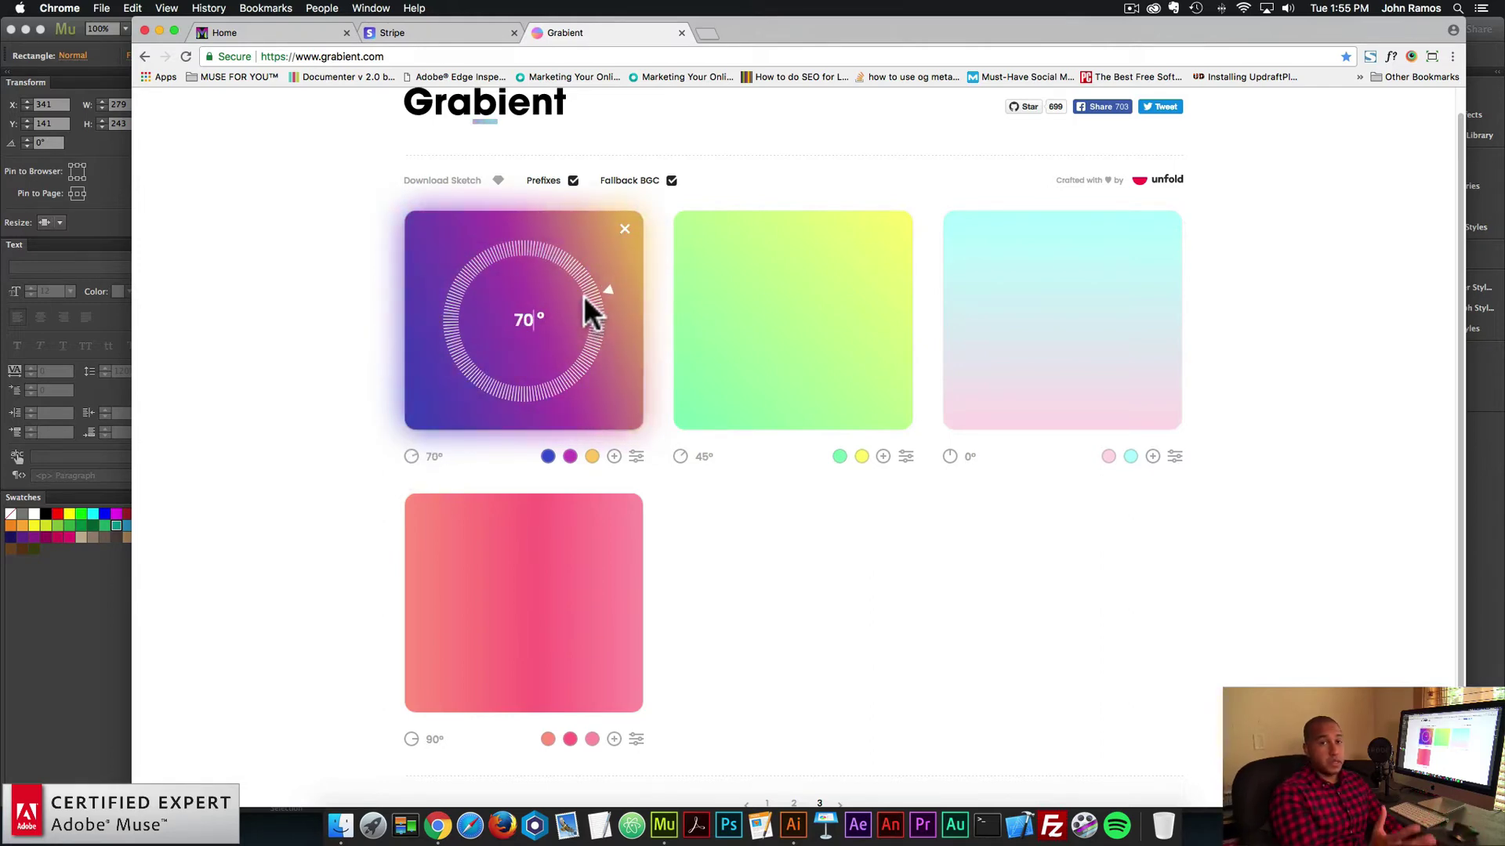
pyautogui.press('Up')
pyautogui.press('Return')
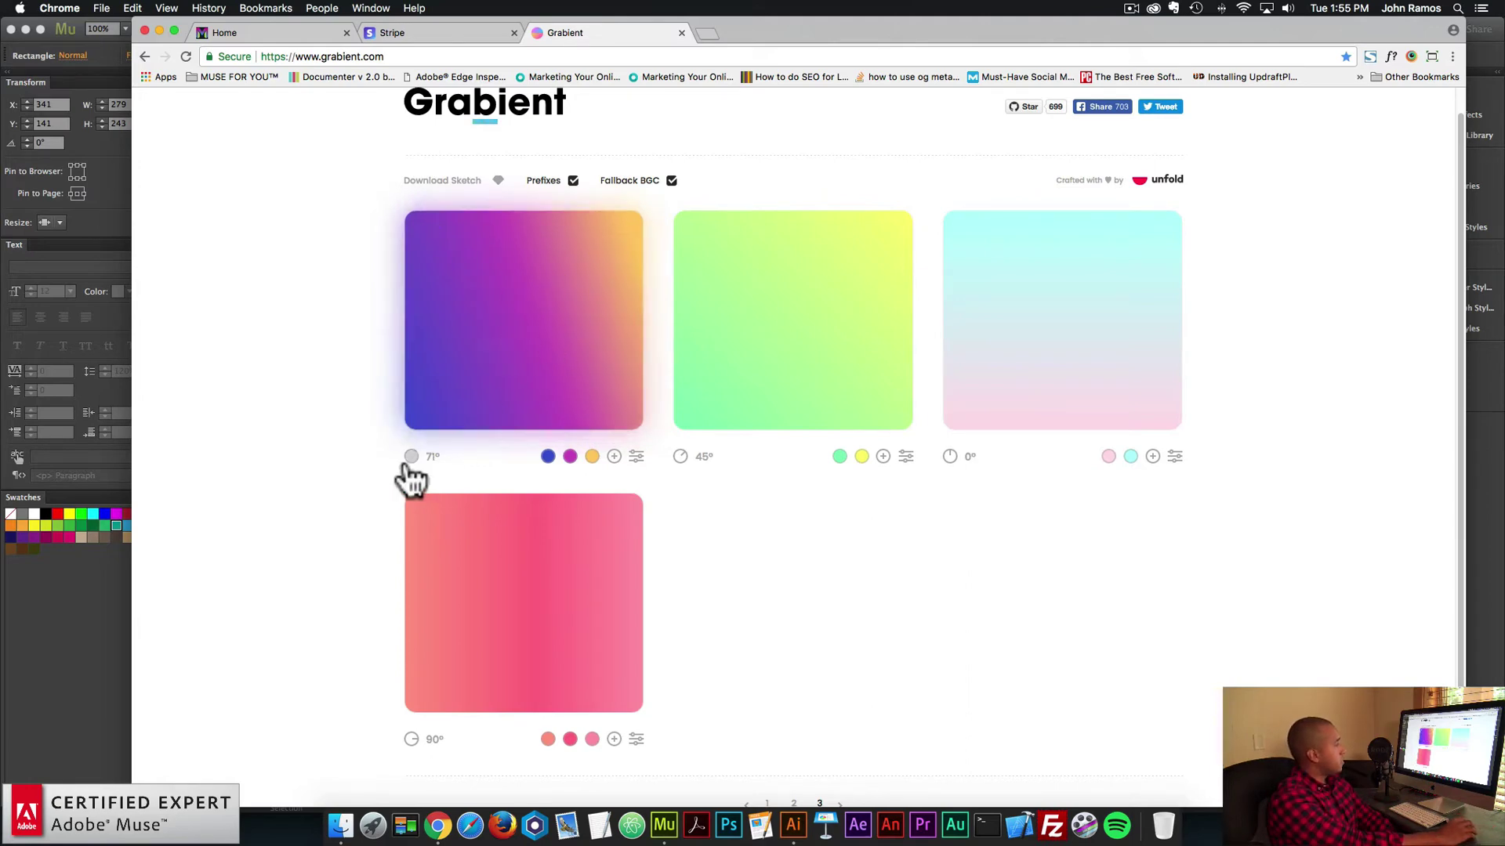
pyautogui.click(429, 455)
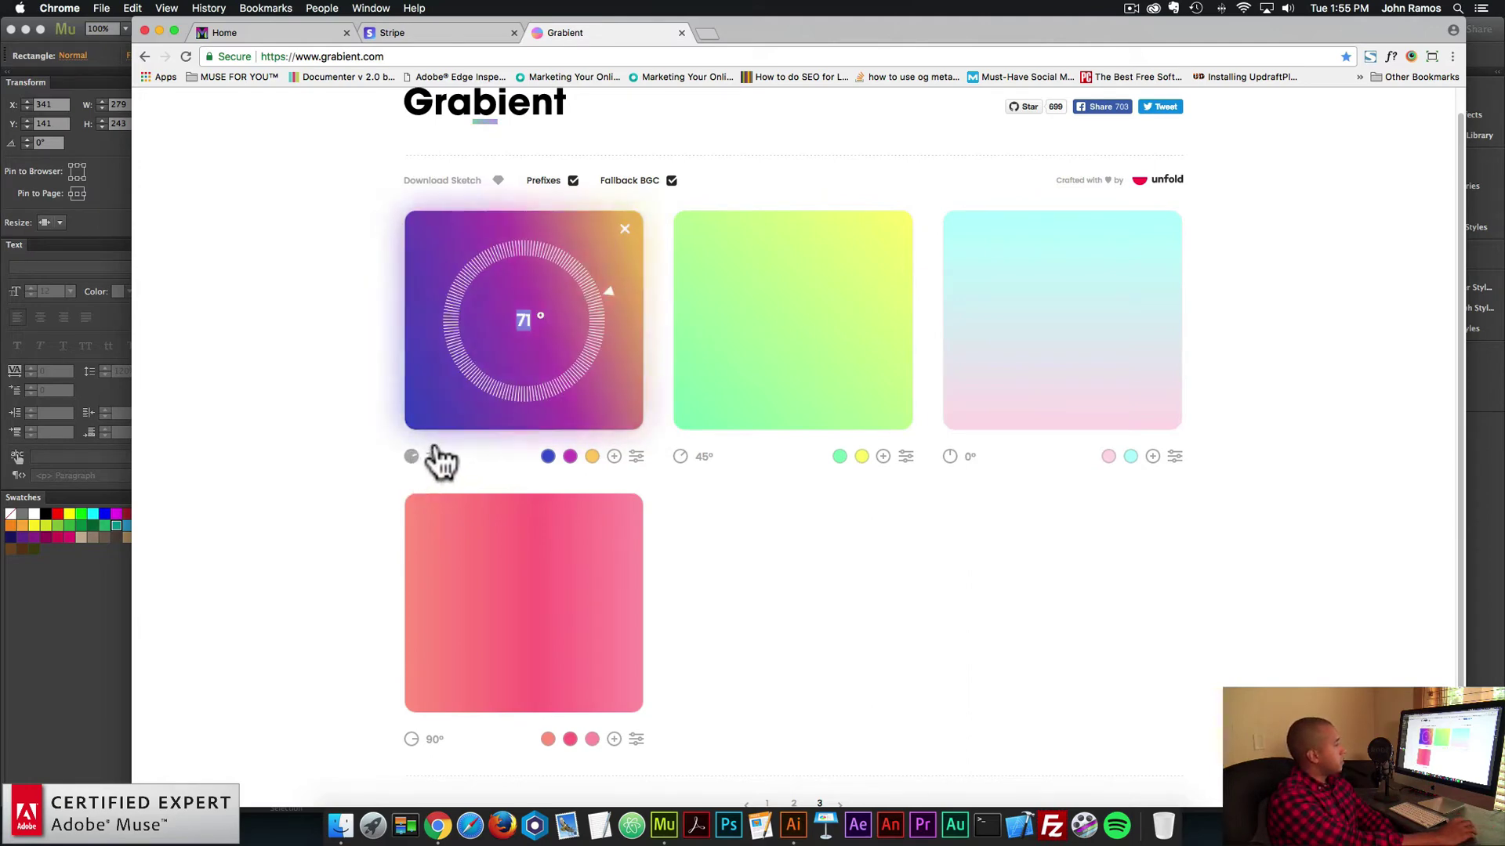
pyautogui.click(599, 295)
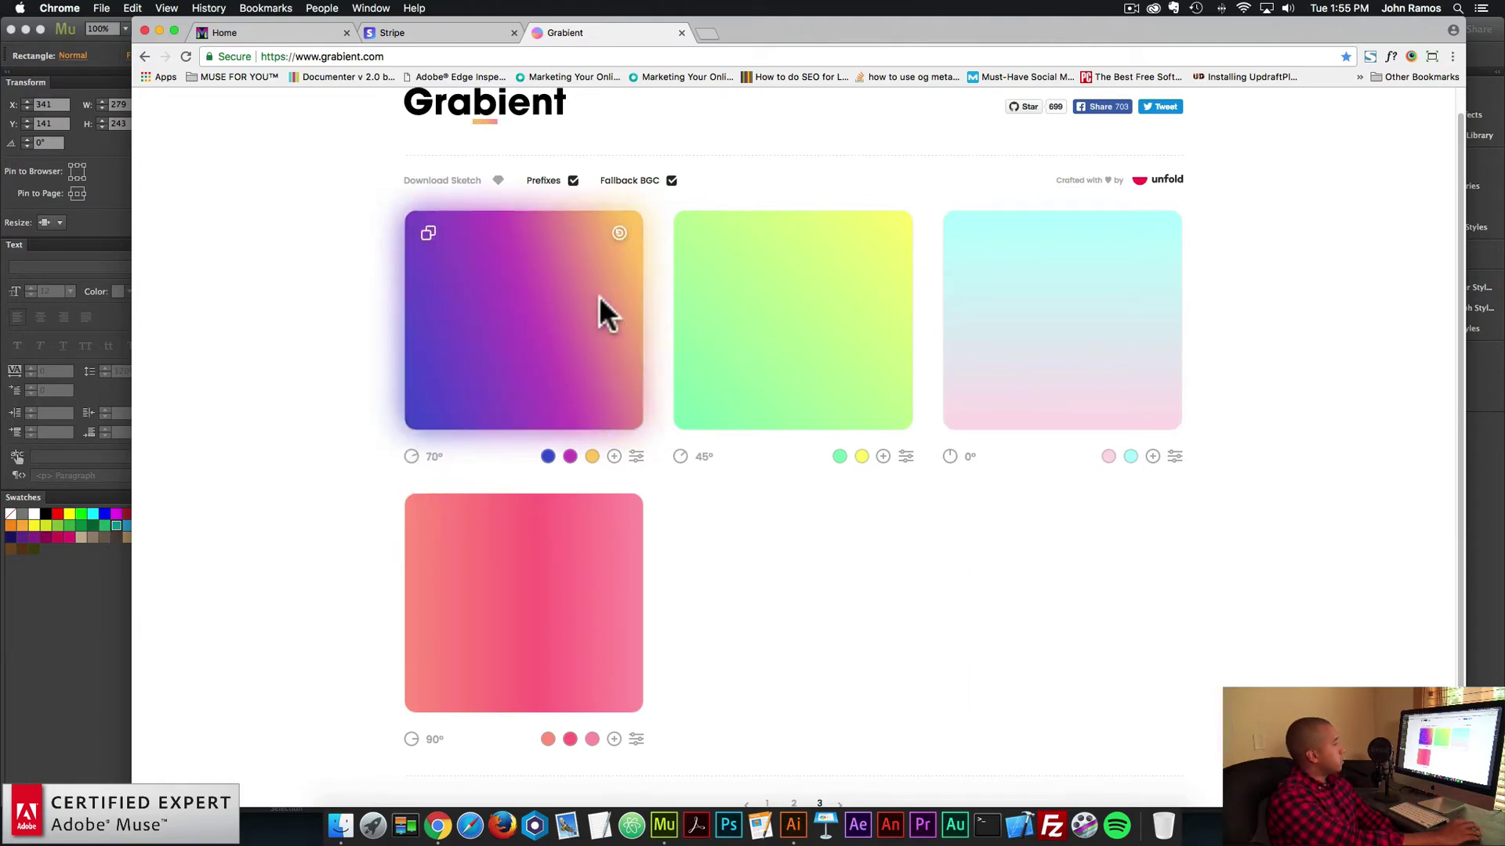
pyautogui.click(621, 234)
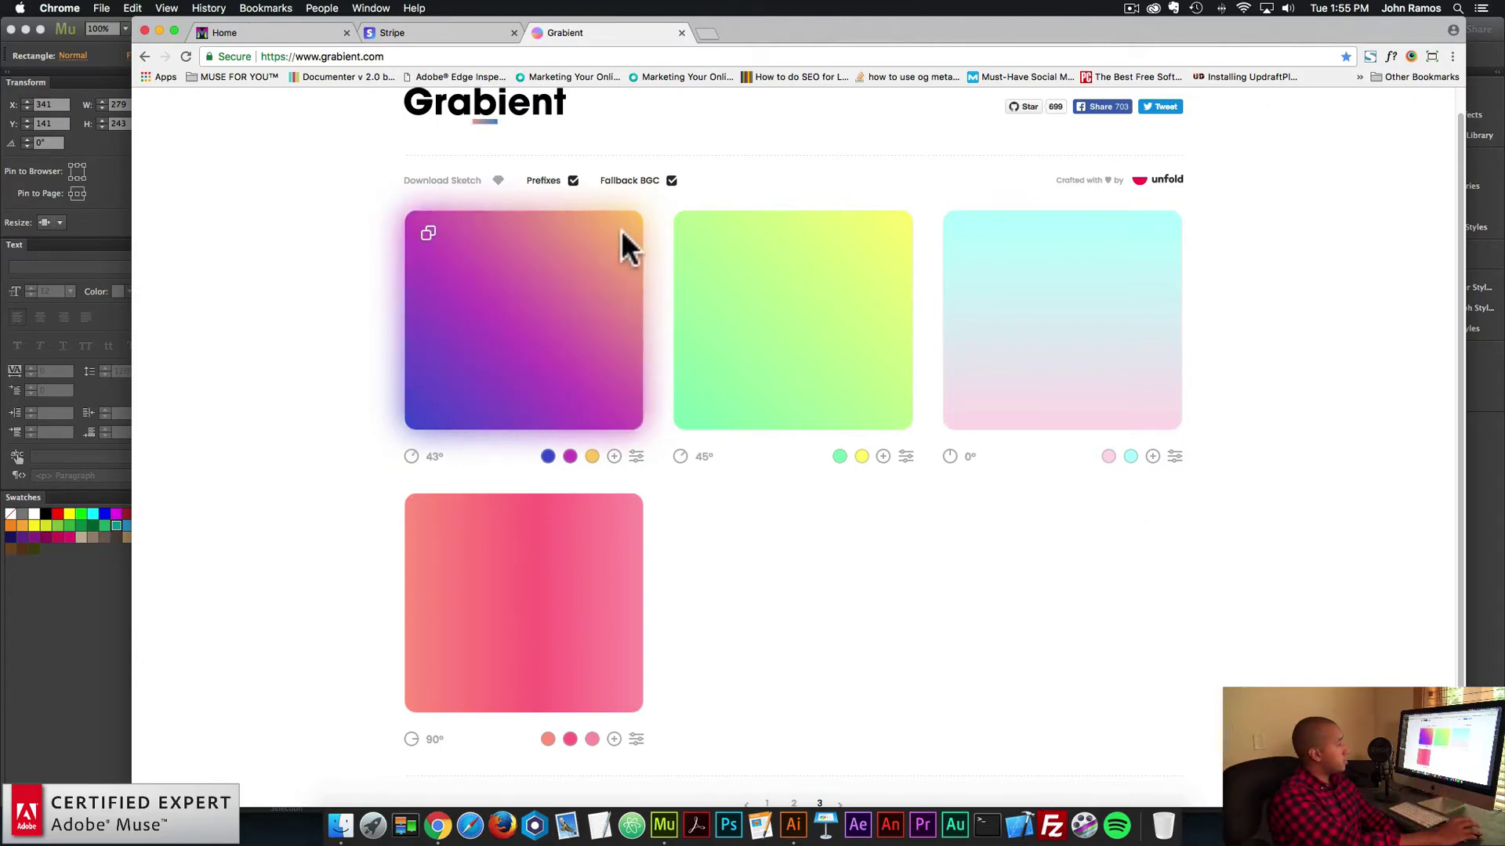
# - Rotate the first gradient to 120° on its angle dial
pyautogui.click(413, 457)
pyautogui.click(412, 456)
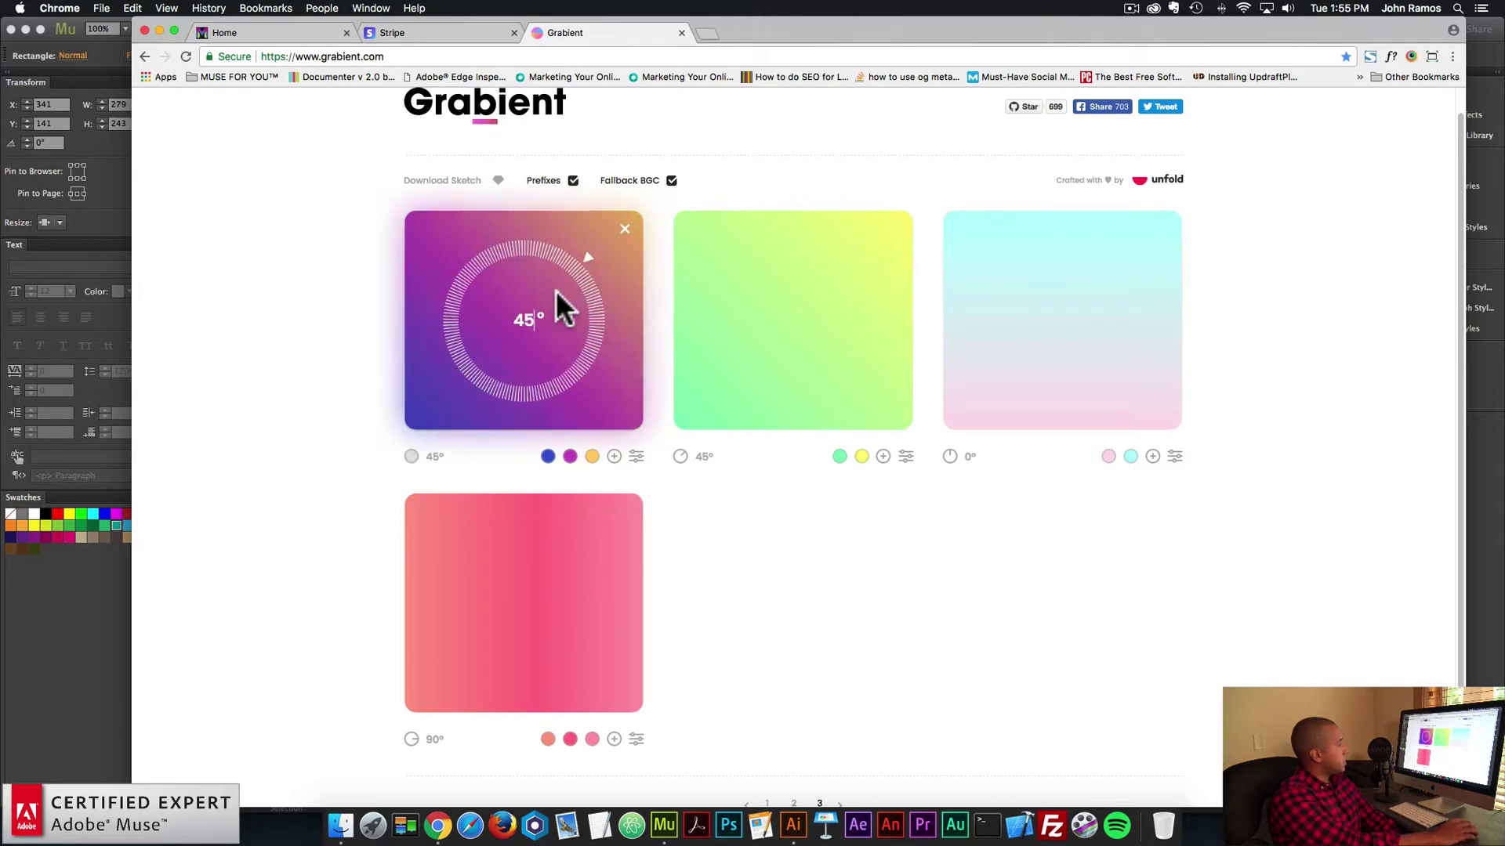
pyautogui.moveTo(561, 306); pyautogui.dragTo(571, 347)
pyautogui.moveTo(581, 322)
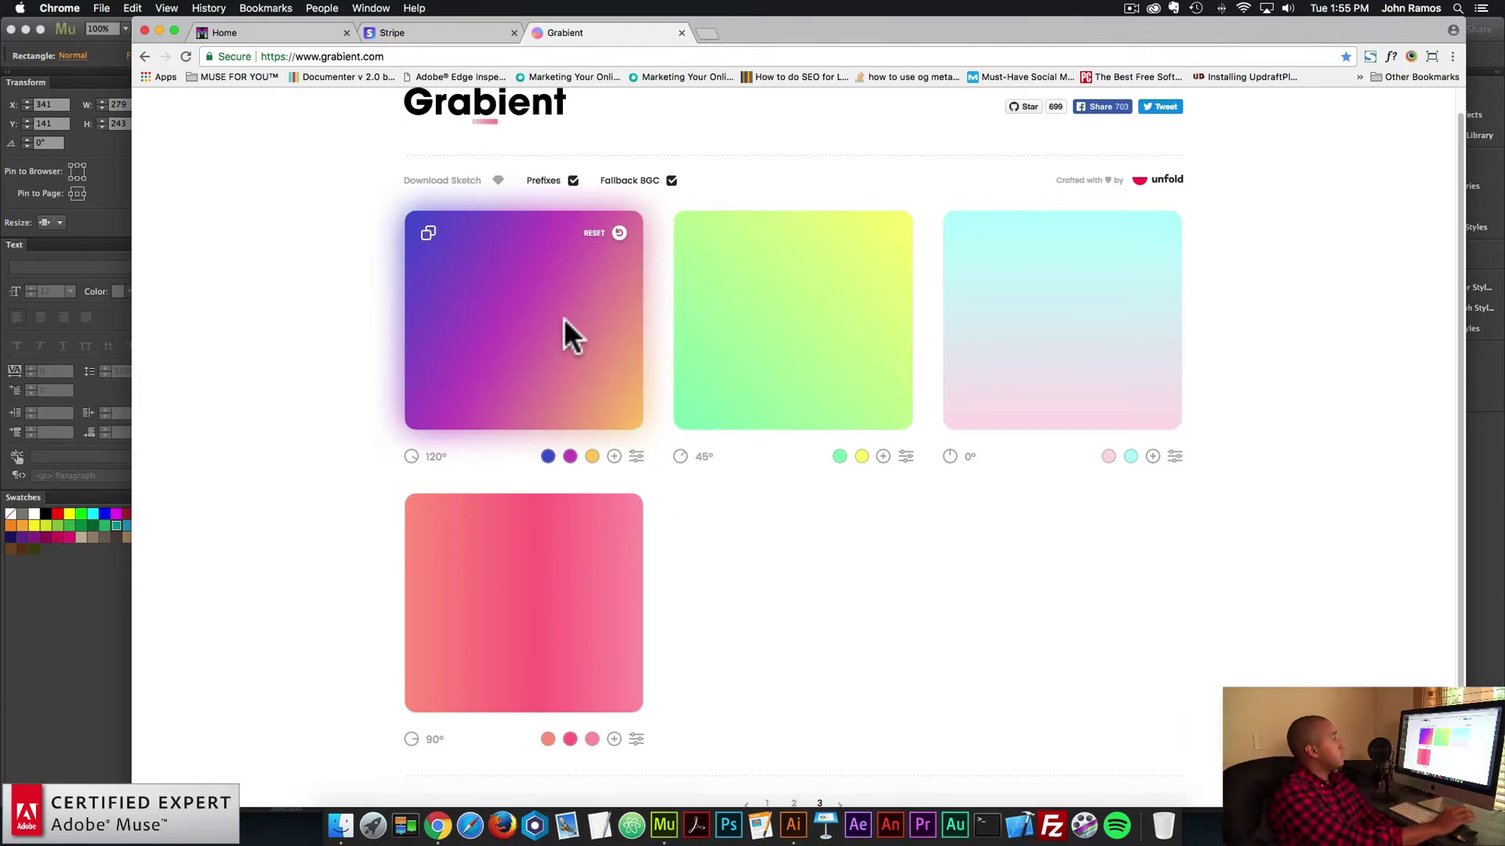
# - Copy the CSS of the customised 120° blue-purple-orange first gradient
pyautogui.click(453, 238)
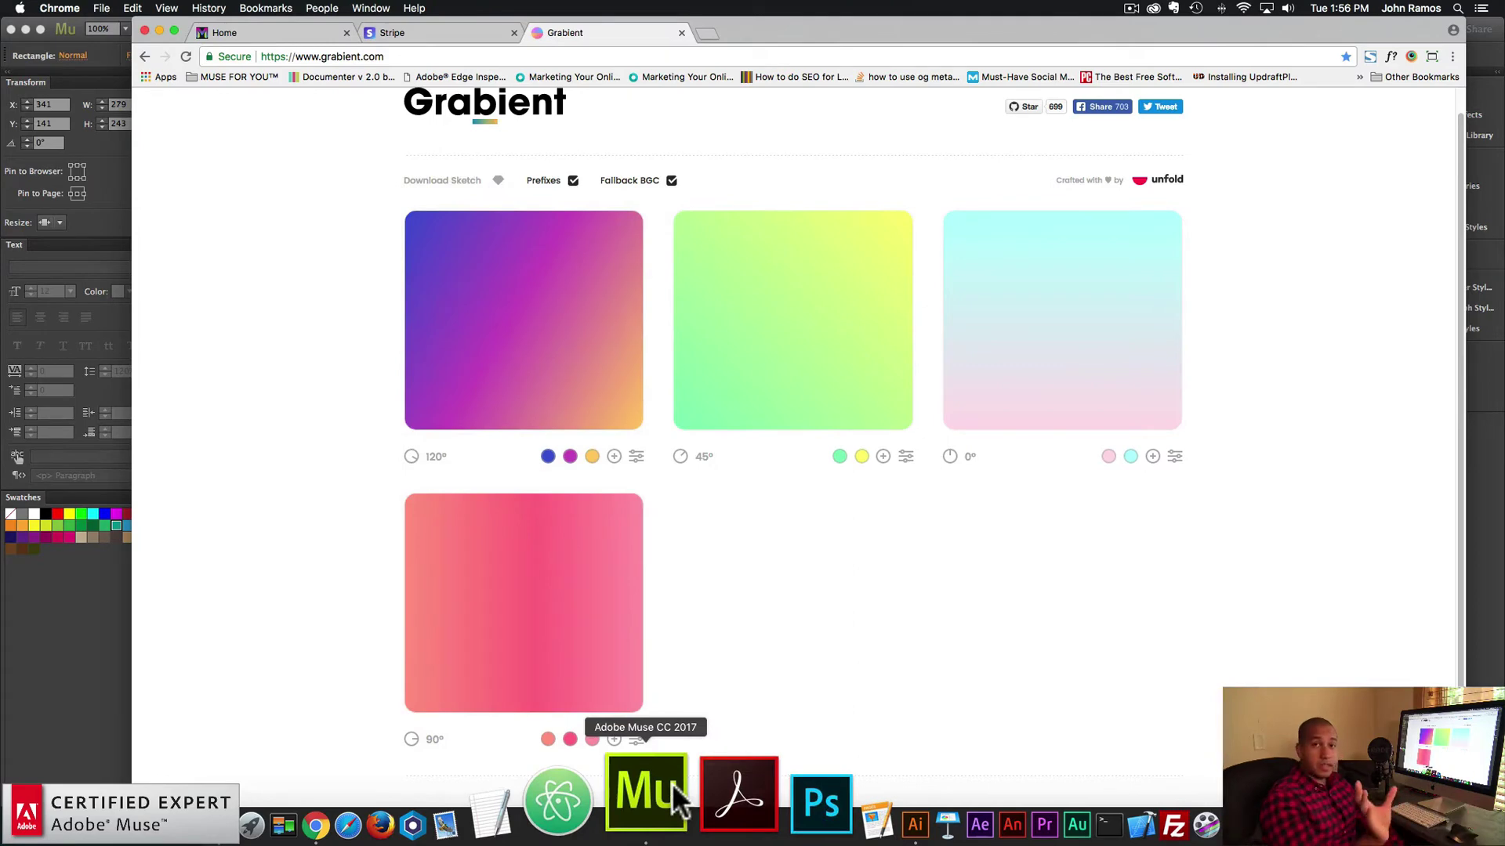
# - In Muse, undo the old gradient rectangle and draw a new white-filled rectangle near the page centre
pyautogui.click(671, 767)
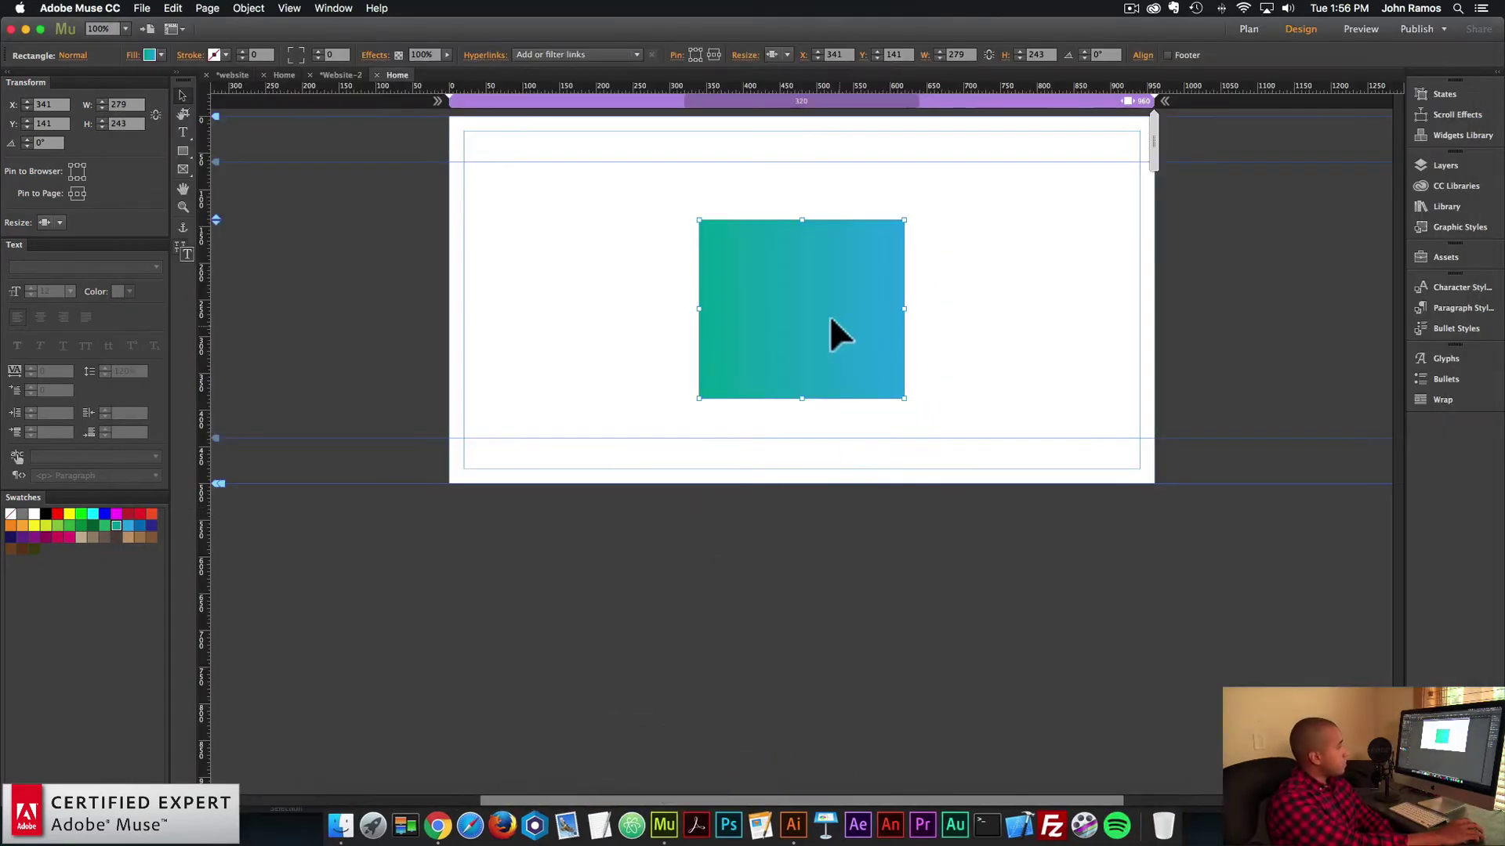
pyautogui.press('super+z')
pyautogui.press('super+z')
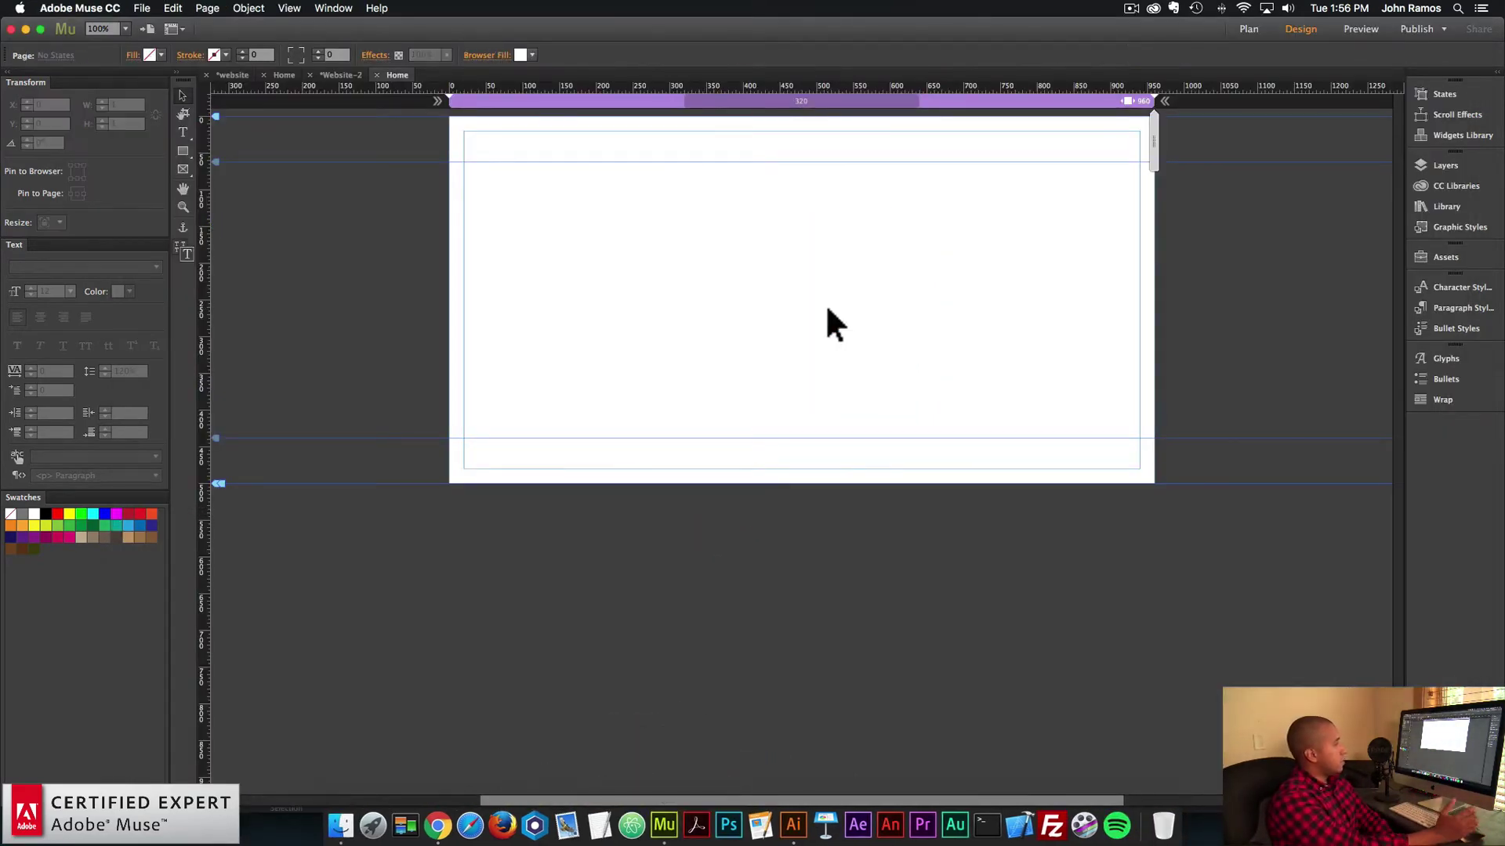
pyautogui.click(182, 151)
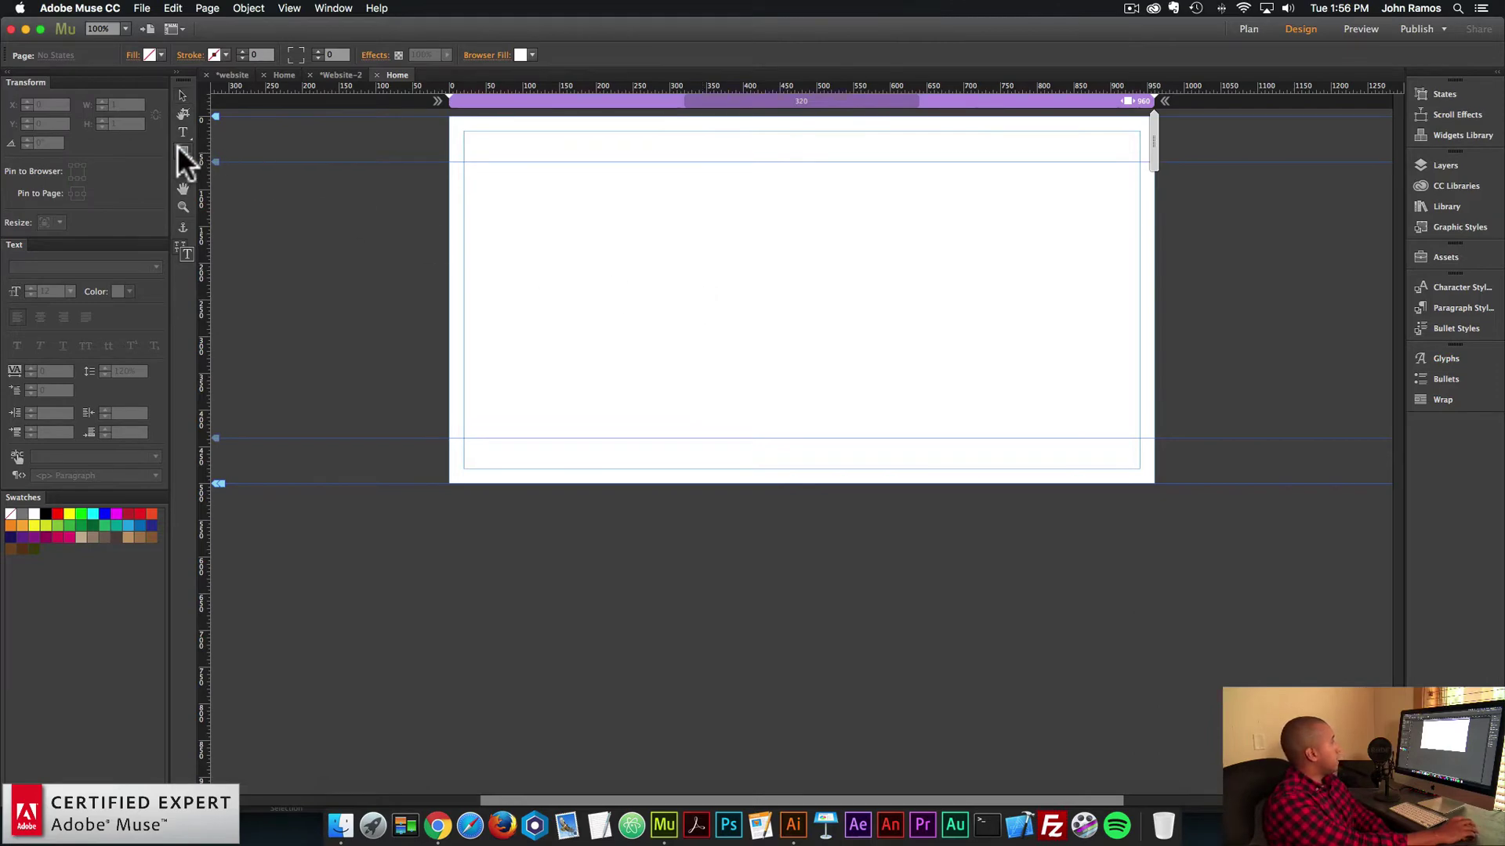
pyautogui.moveTo(698, 207); pyautogui.dragTo(974, 418)
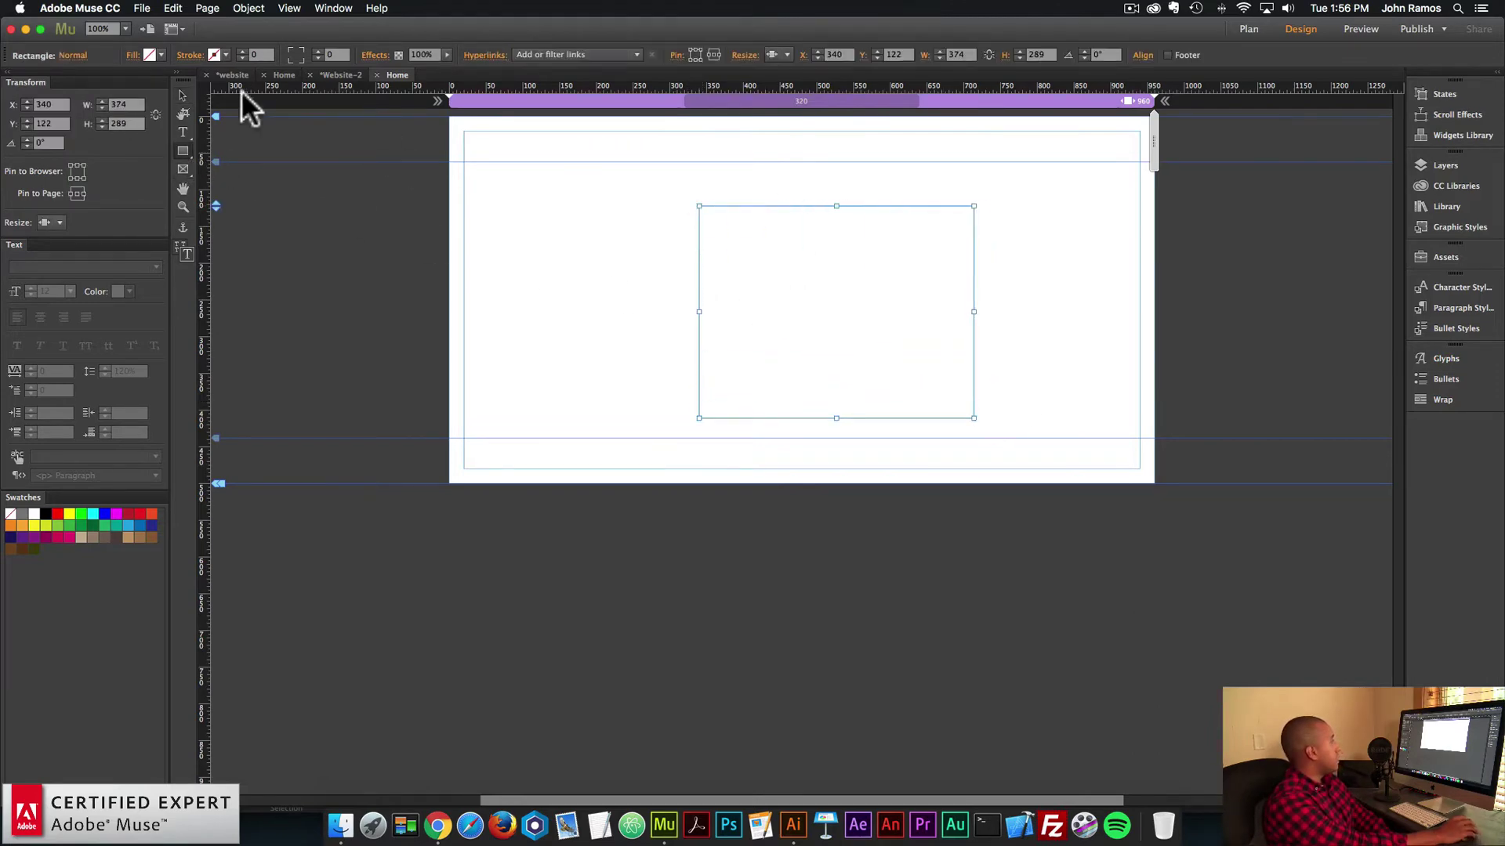
pyautogui.click(151, 55)
pyautogui.click(345, 75)
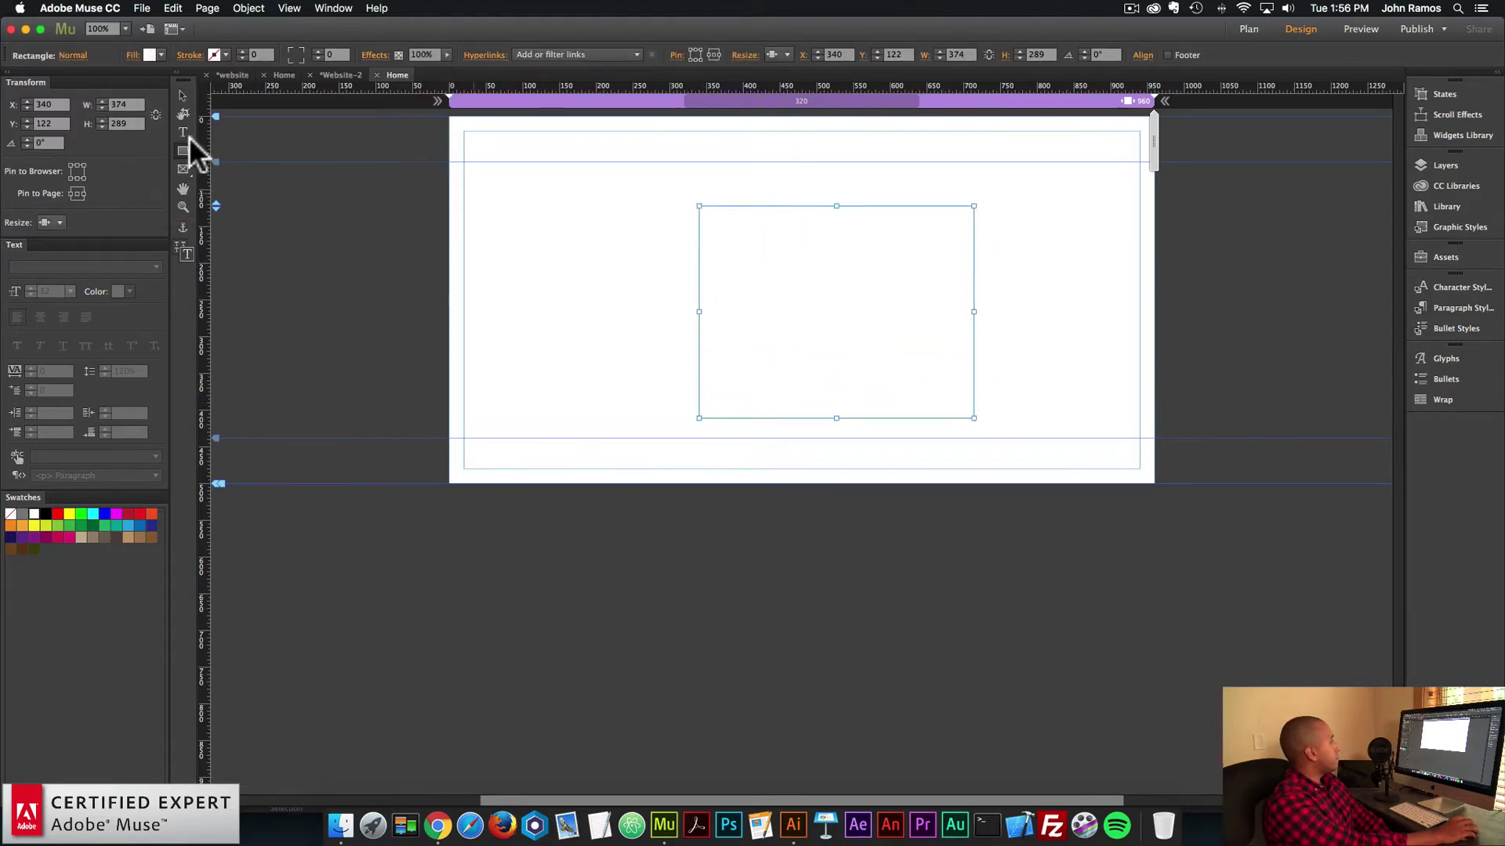
pyautogui.click(183, 97)
pyautogui.moveTo(820, 242); pyautogui.dragTo(802, 249)
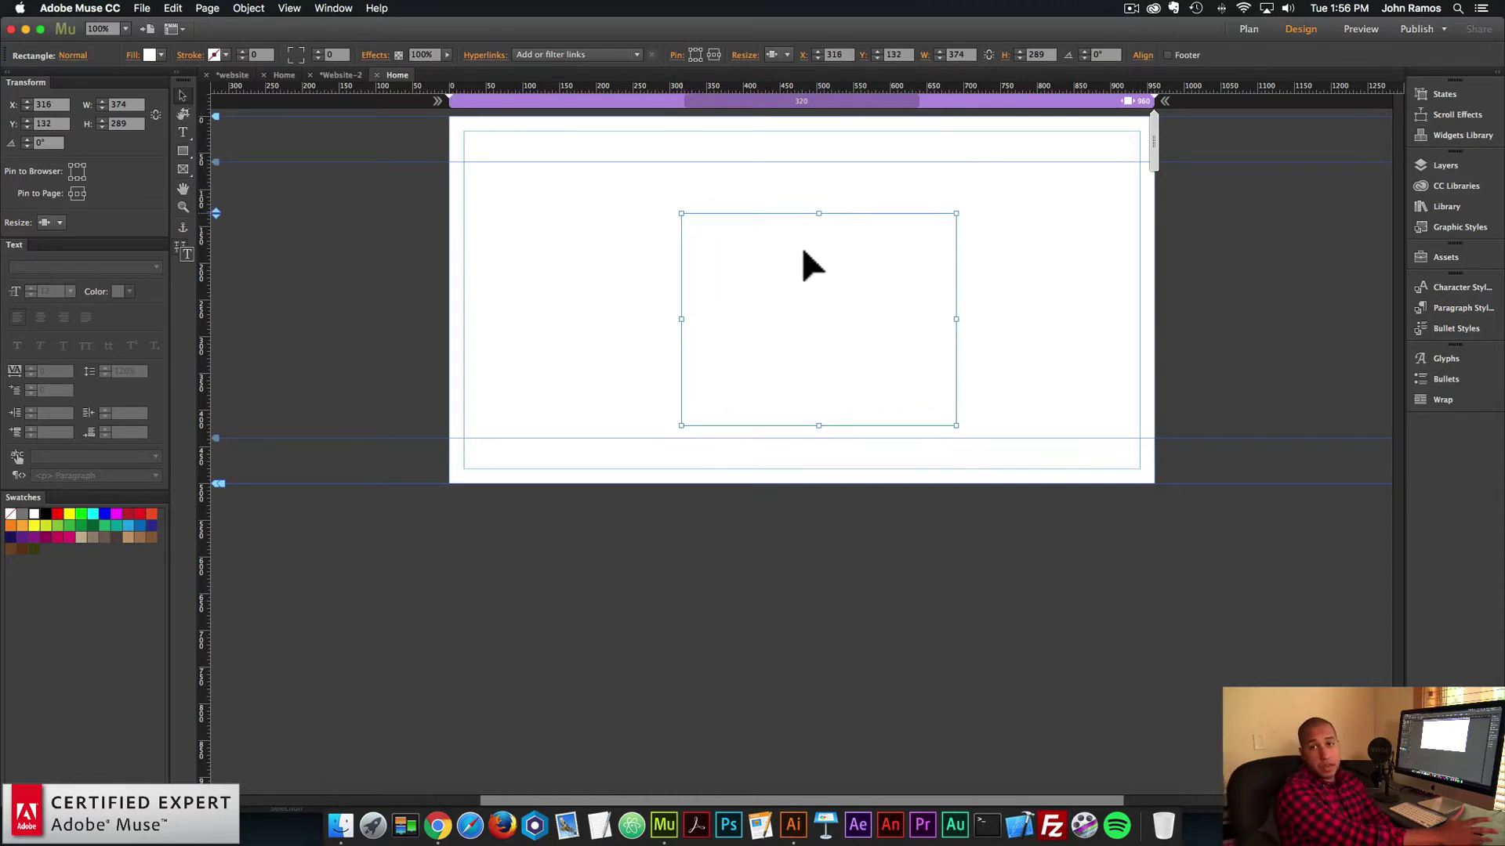
# - Fill the rectangle with blue 29ABE2, centre it on the page, and show the Graphic Styles panel
pyautogui.click(151, 55)
pyautogui.click(358, 98)
pyautogui.click(851, 297)
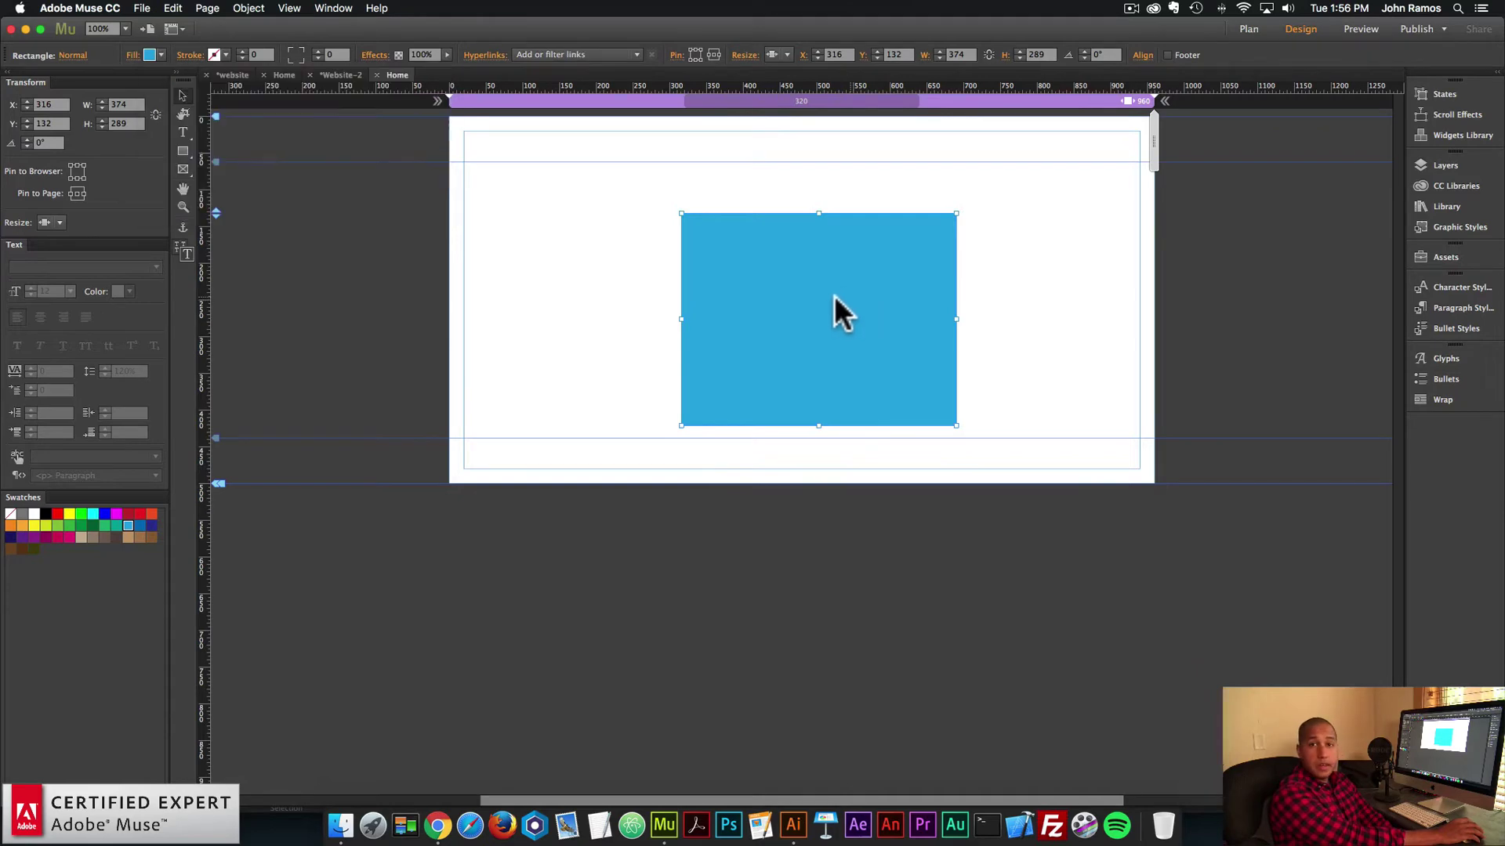
pyautogui.moveTo(831, 308)
pyautogui.mouseDown()
pyautogui.moveTo(846, 308)
pyautogui.moveTo(822, 302)
pyautogui.mouseUp()
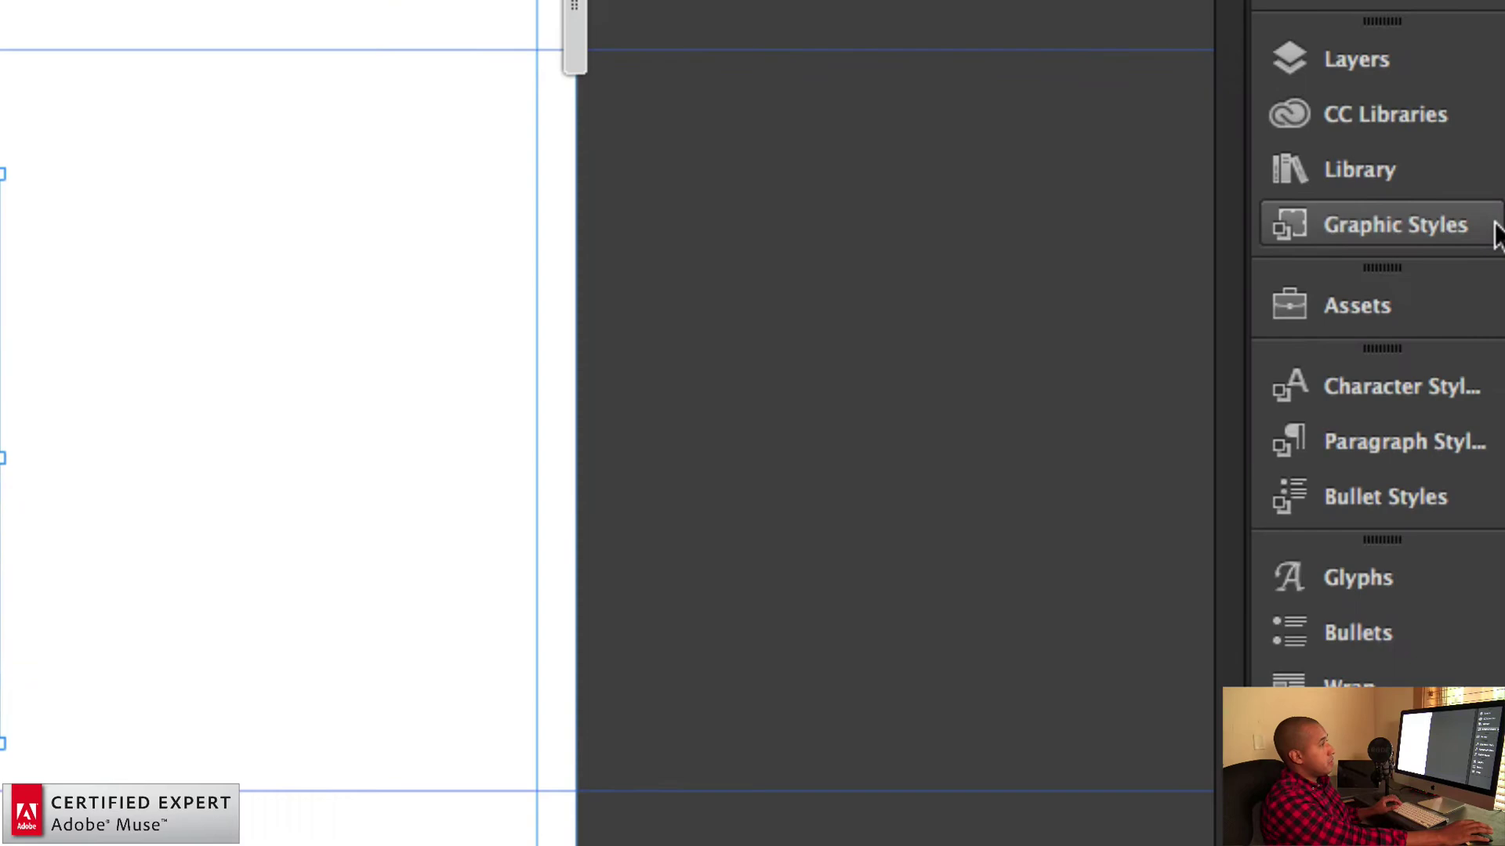
pyautogui.click(1495, 225)
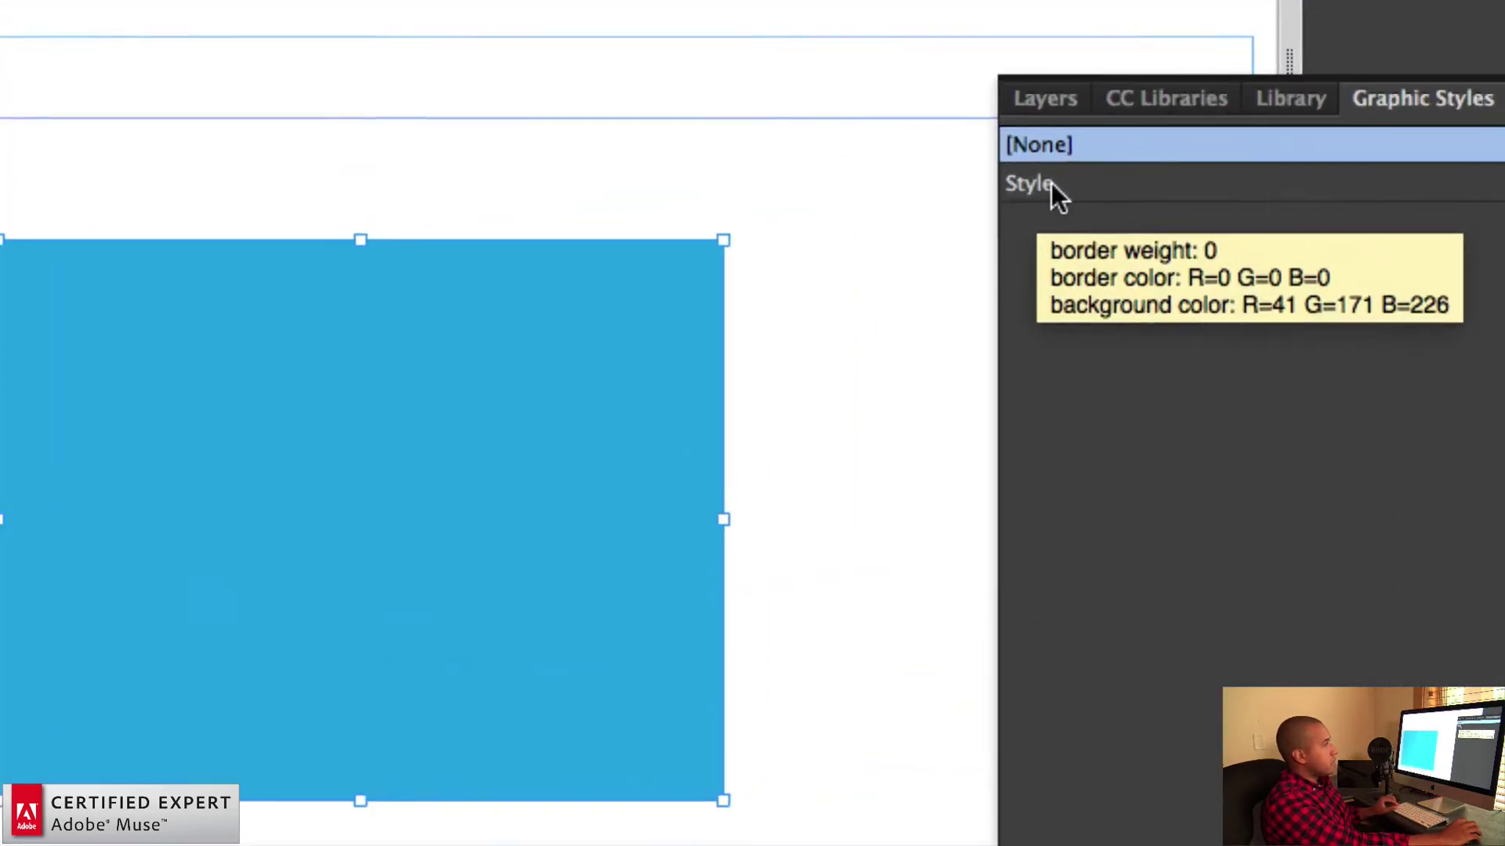
# - Change the 'Style' graphic style's name to 'style1' in its Graphic Style Options
pyautogui.click(1059, 190)
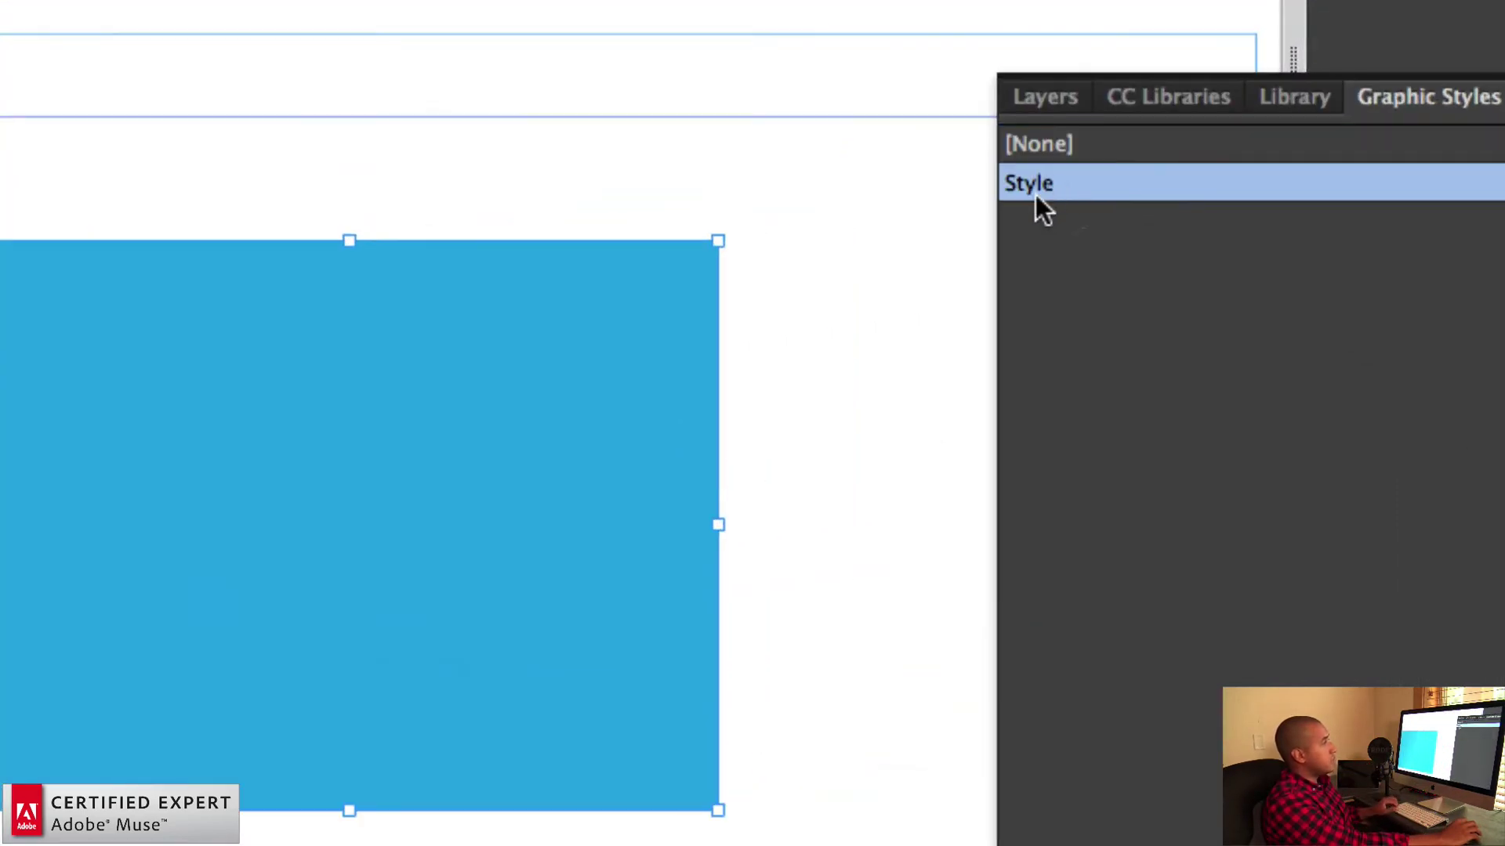
pyautogui.doubleClick(1050, 185)
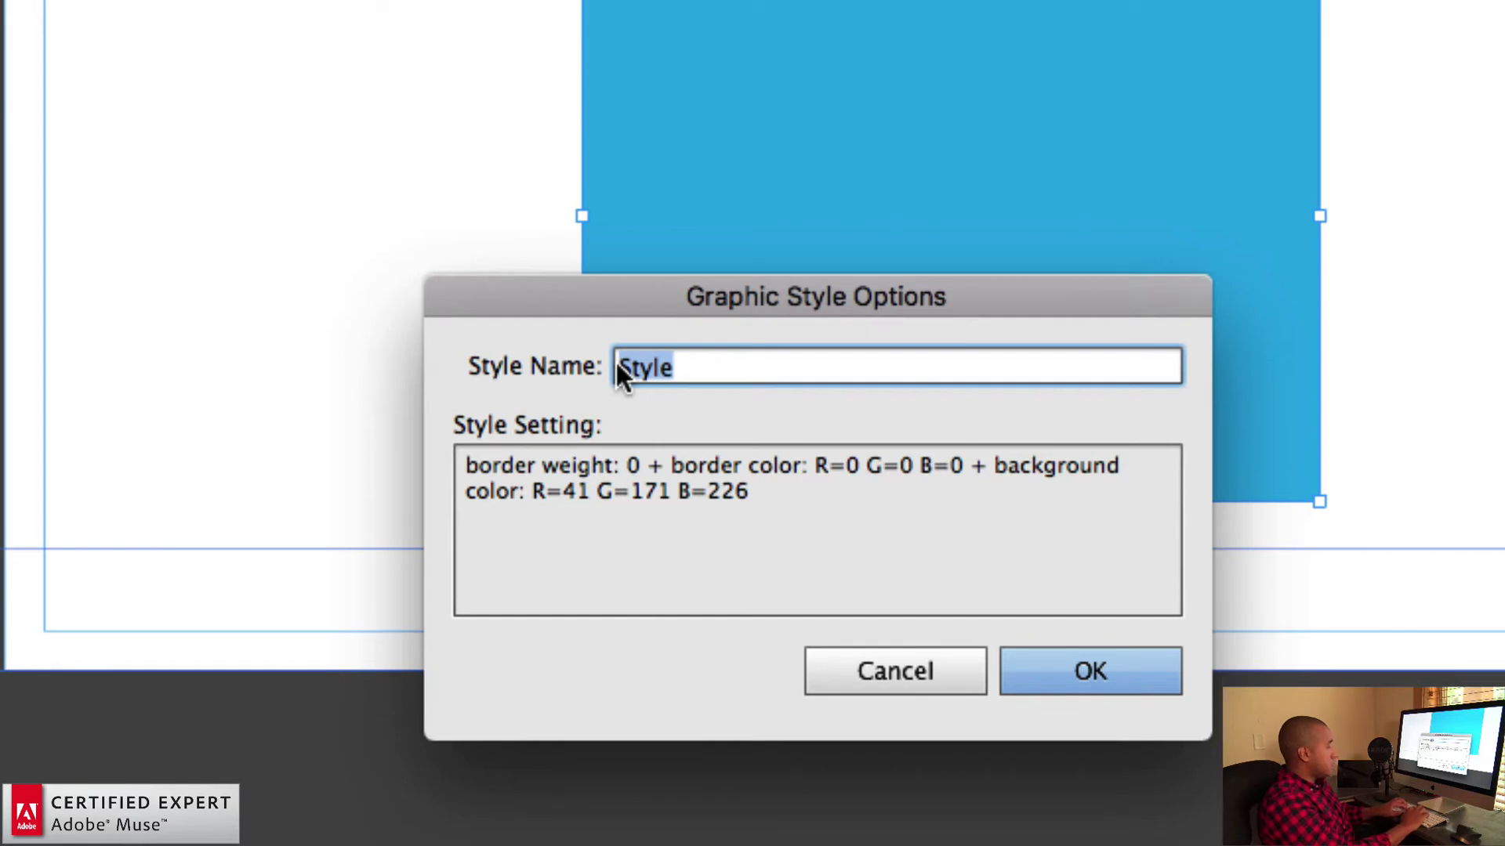
pyautogui.write('style1')
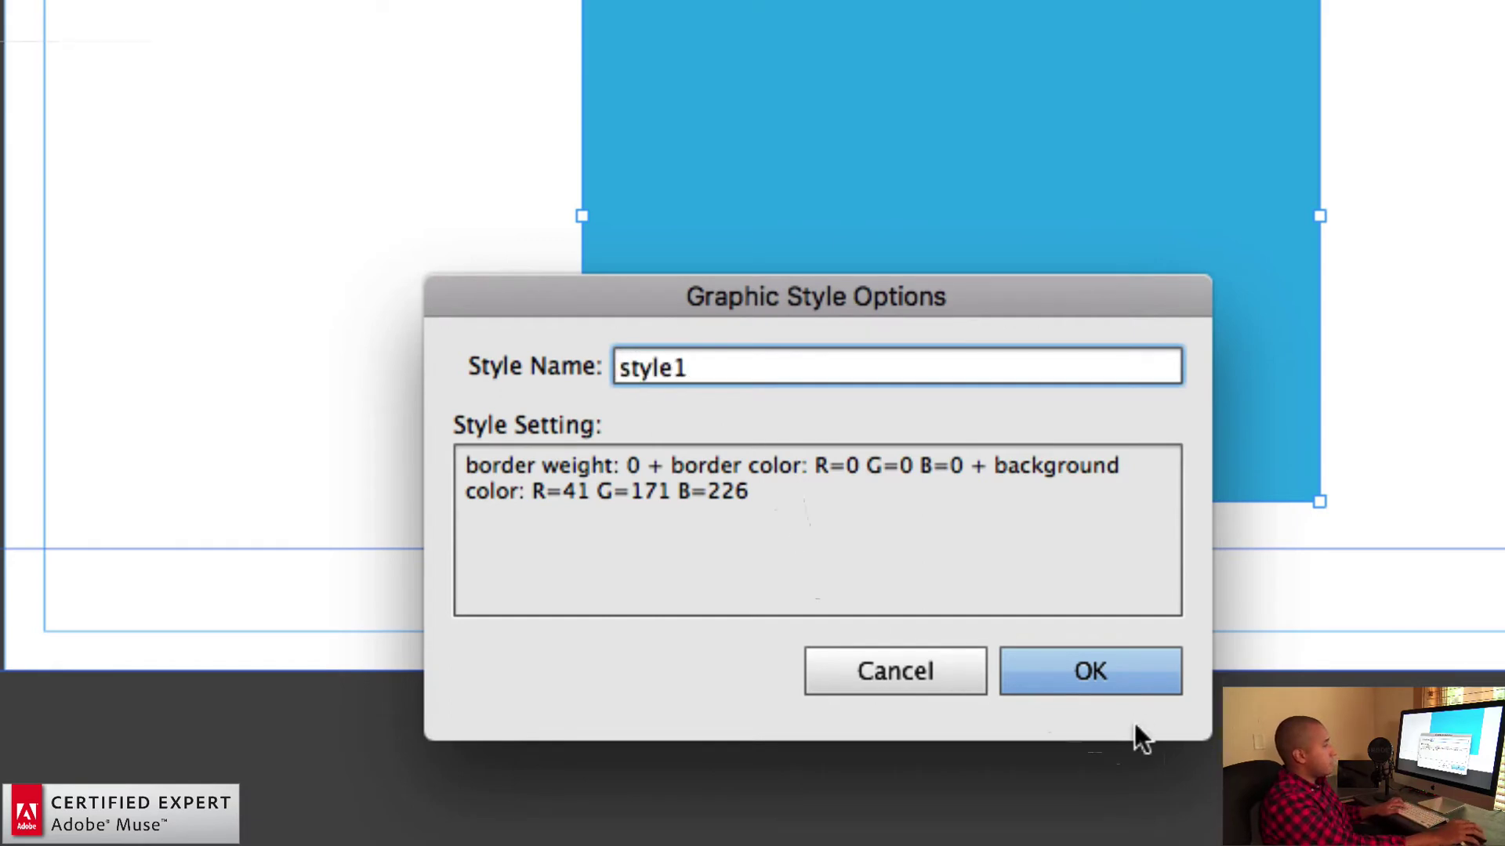
pyautogui.click(1136, 686)
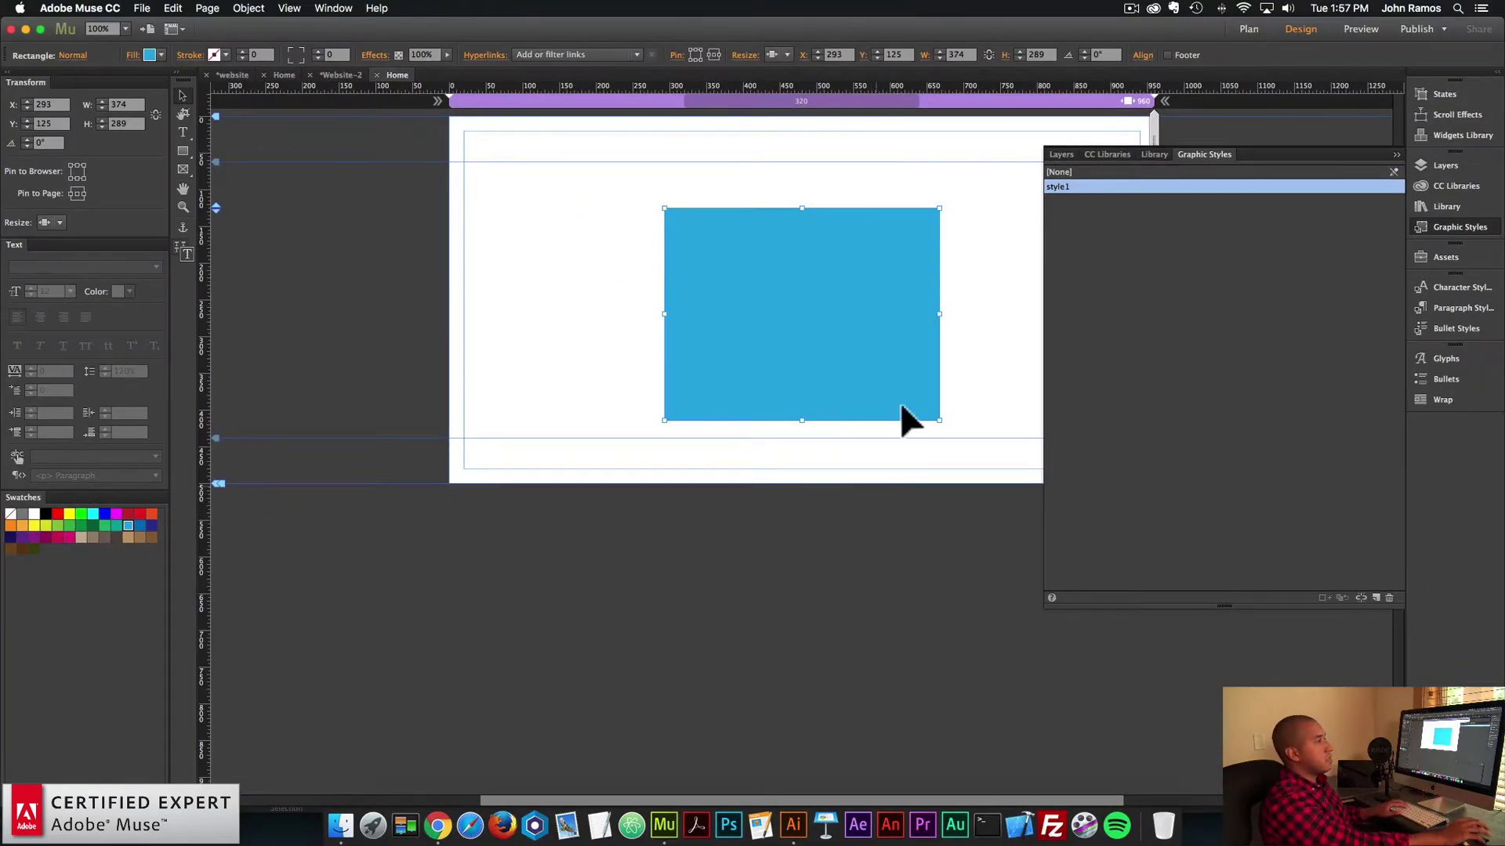
# - Close Graphic Styles and search the Library panel for 'graphic styler'
pyautogui.click(1453, 219)
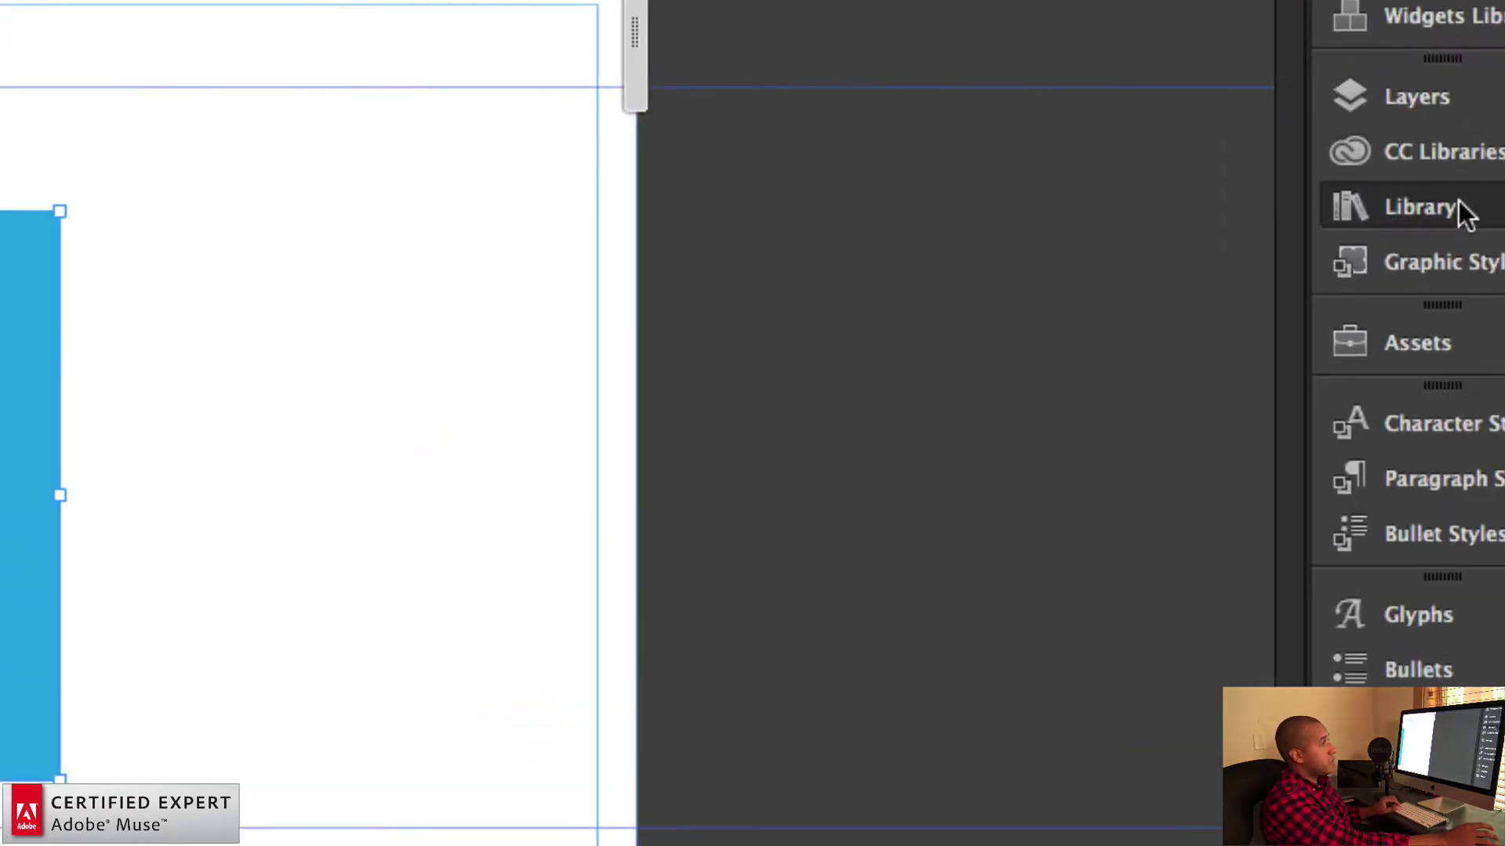
pyautogui.click(1456, 206)
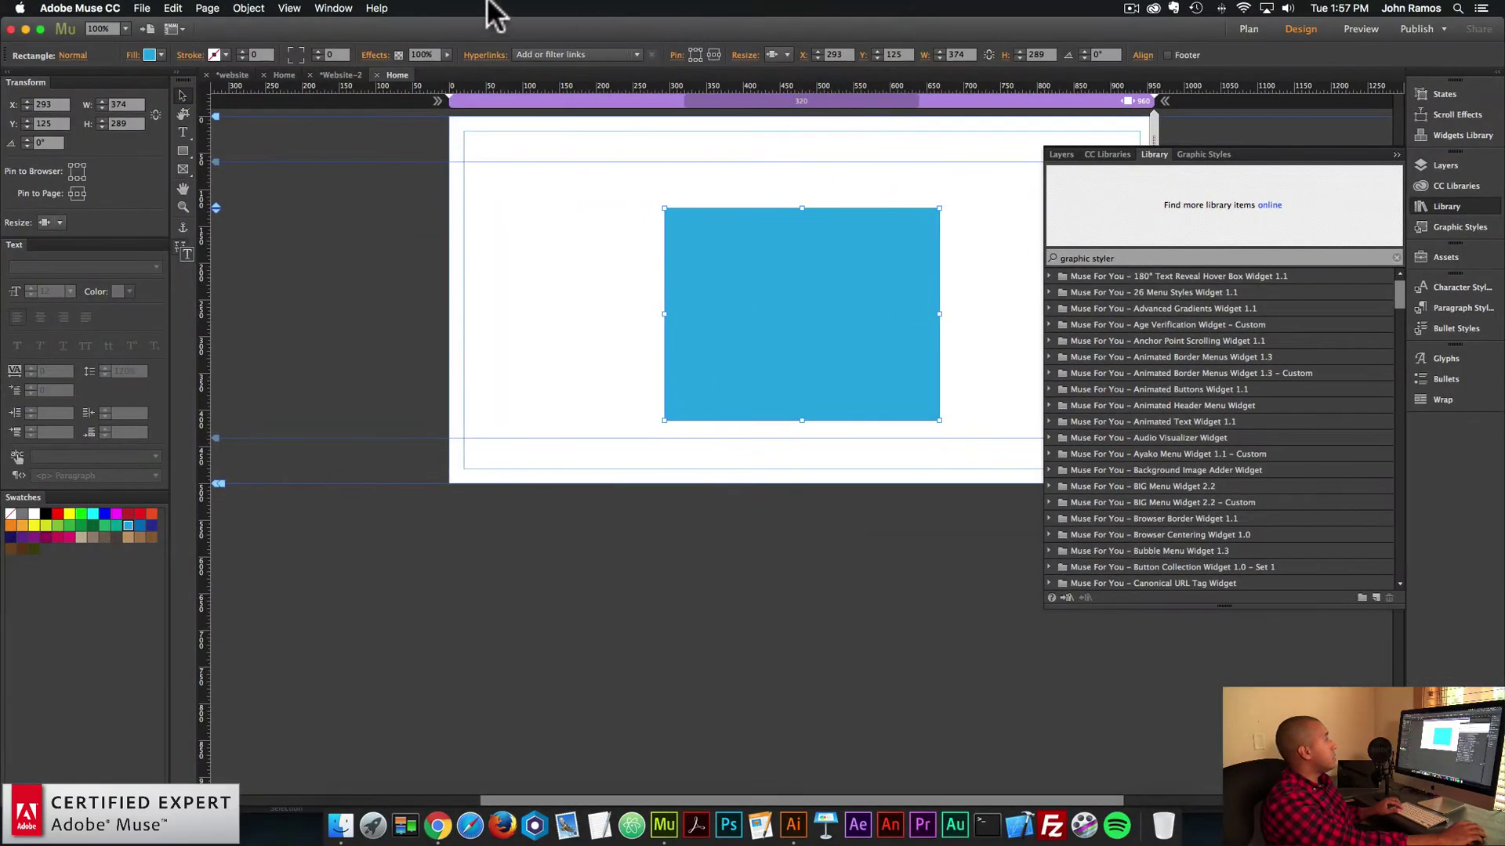
pyautogui.click(333, 8)
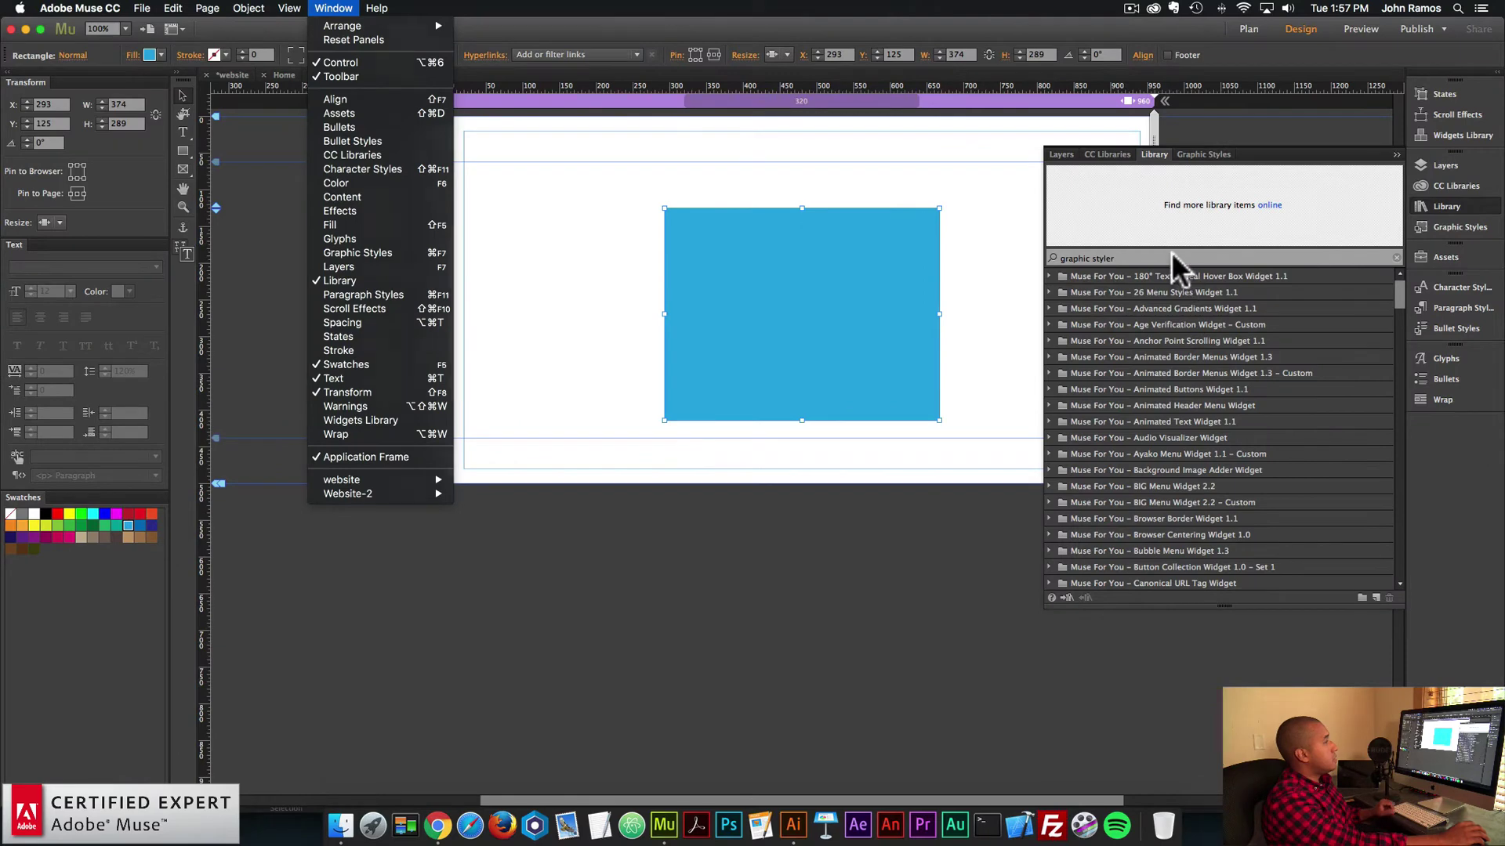
pyautogui.click(1172, 255)
pyautogui.press('BackSpace')
pyautogui.press('BackSpace')
pyautogui.press('BackSpace')
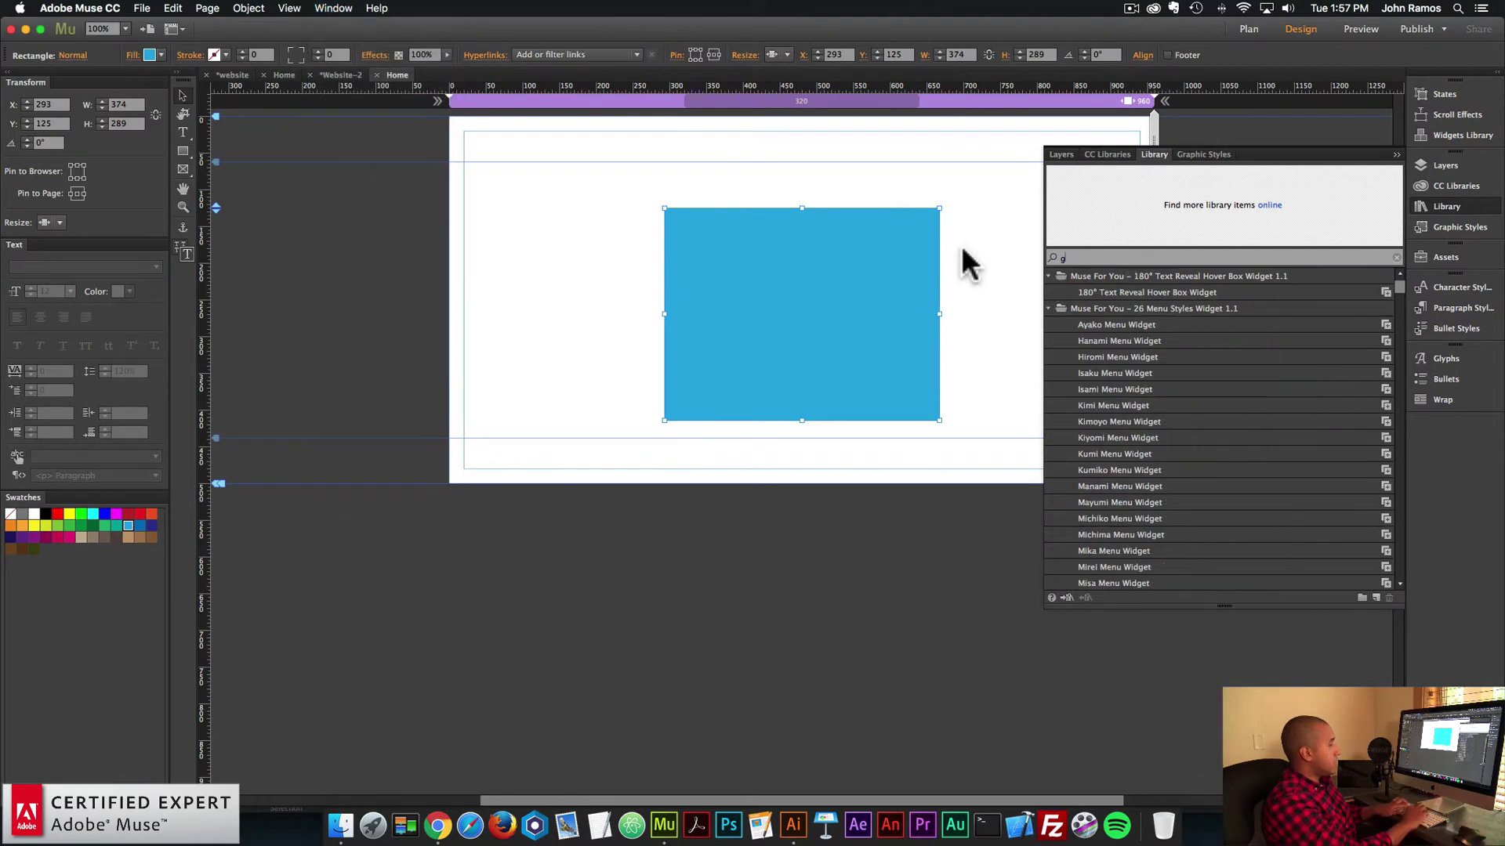
pyautogui.write('ler')
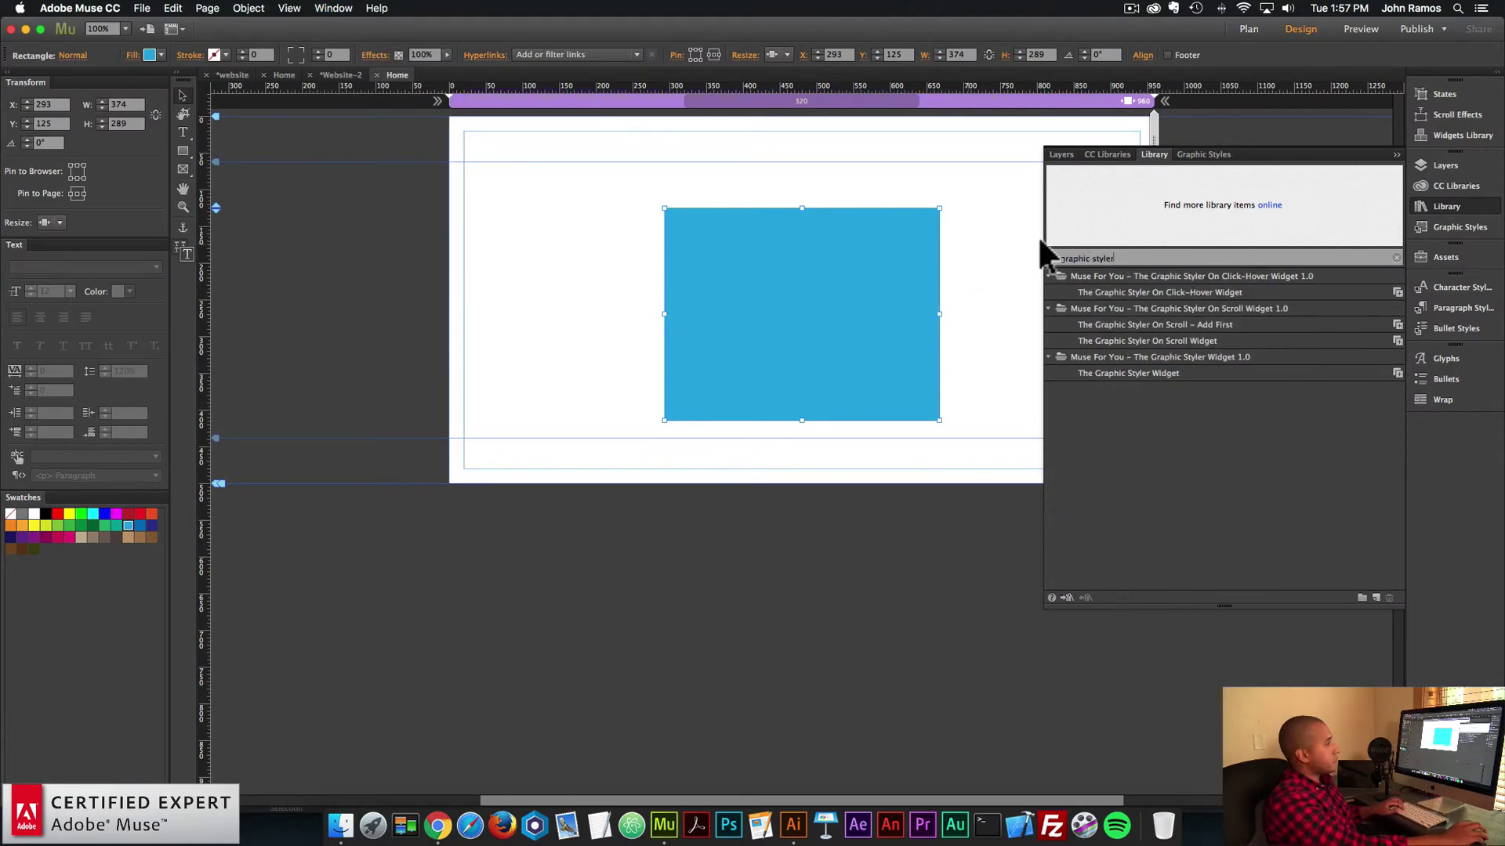
# - Place The Graphic Styler Widget on the canvas just left of the page
pyautogui.click(1128, 370)
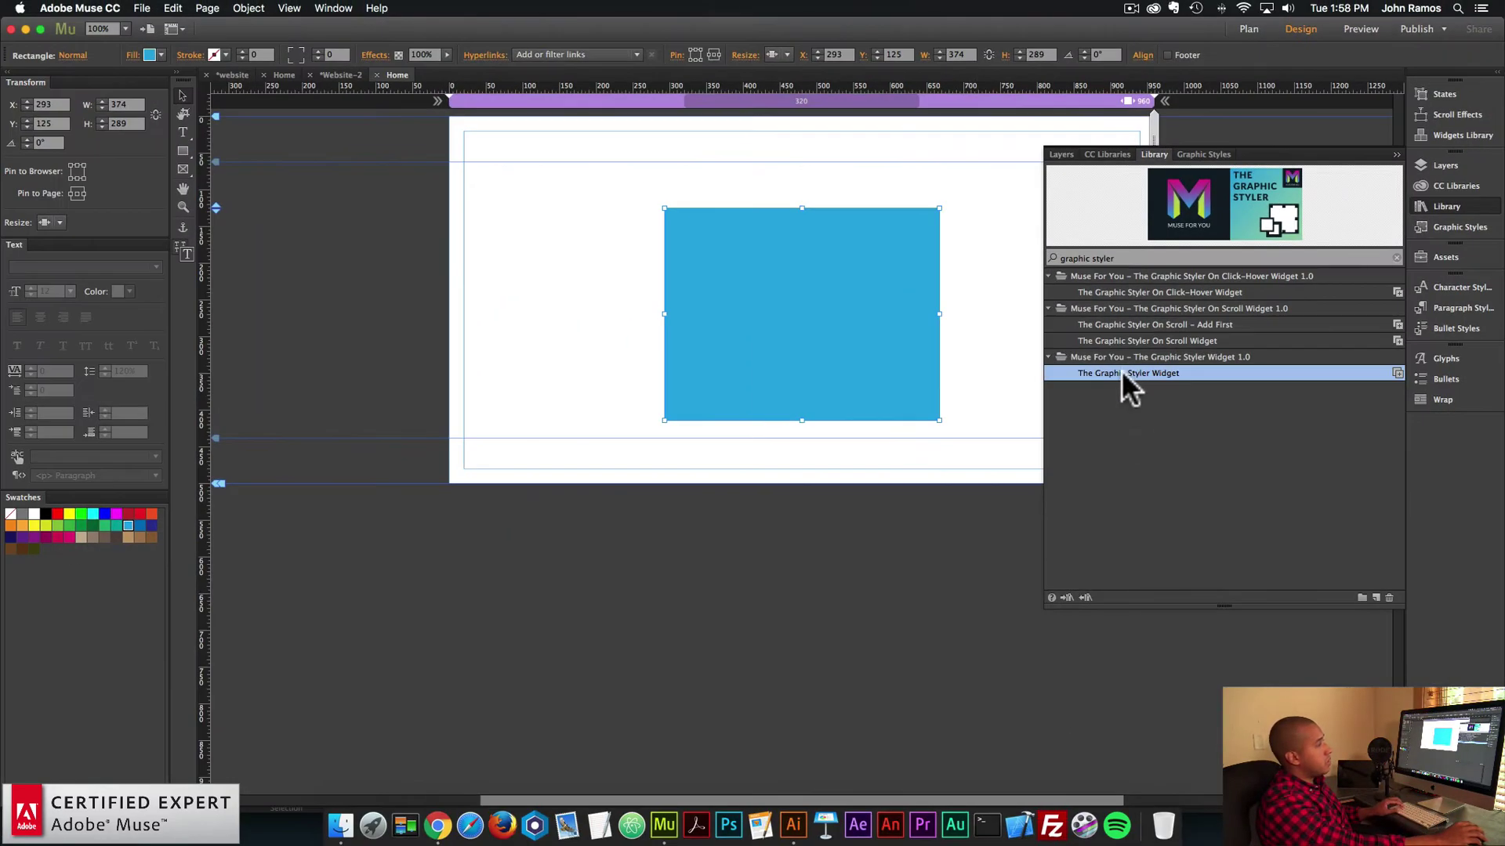
pyautogui.moveTo(1064, 357); pyautogui.dragTo(0, 0)
pyautogui.moveTo(533, 174); pyautogui.dragTo(427, 174)
pyautogui.click(431, 196)
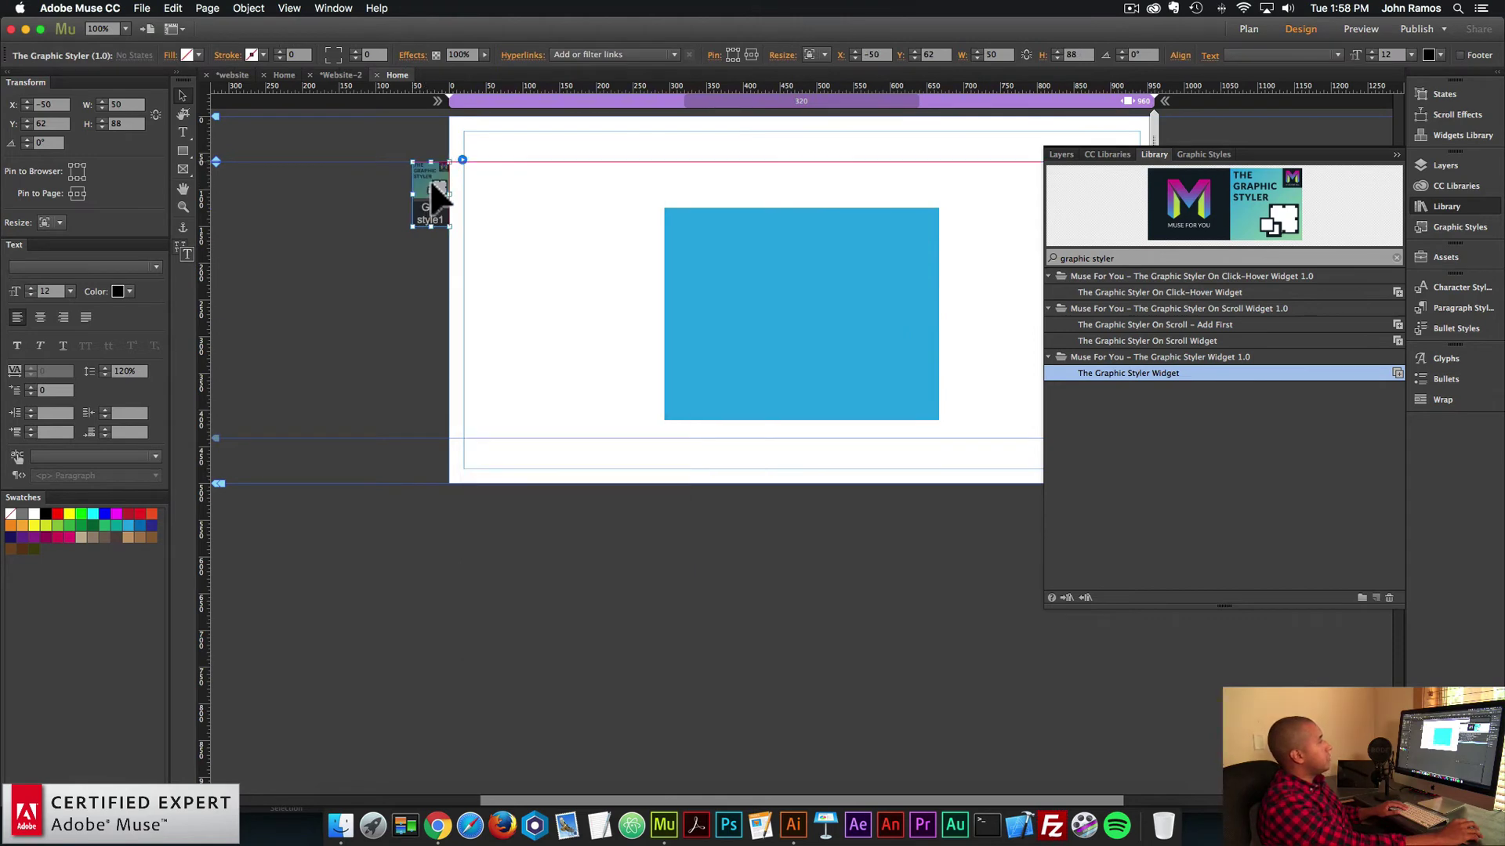
# - Paste the 120deg #4158D0–#C850C0–#FFCC70 gradient CSS into the style1 widget's Enter Code box
pyautogui.click(459, 159)
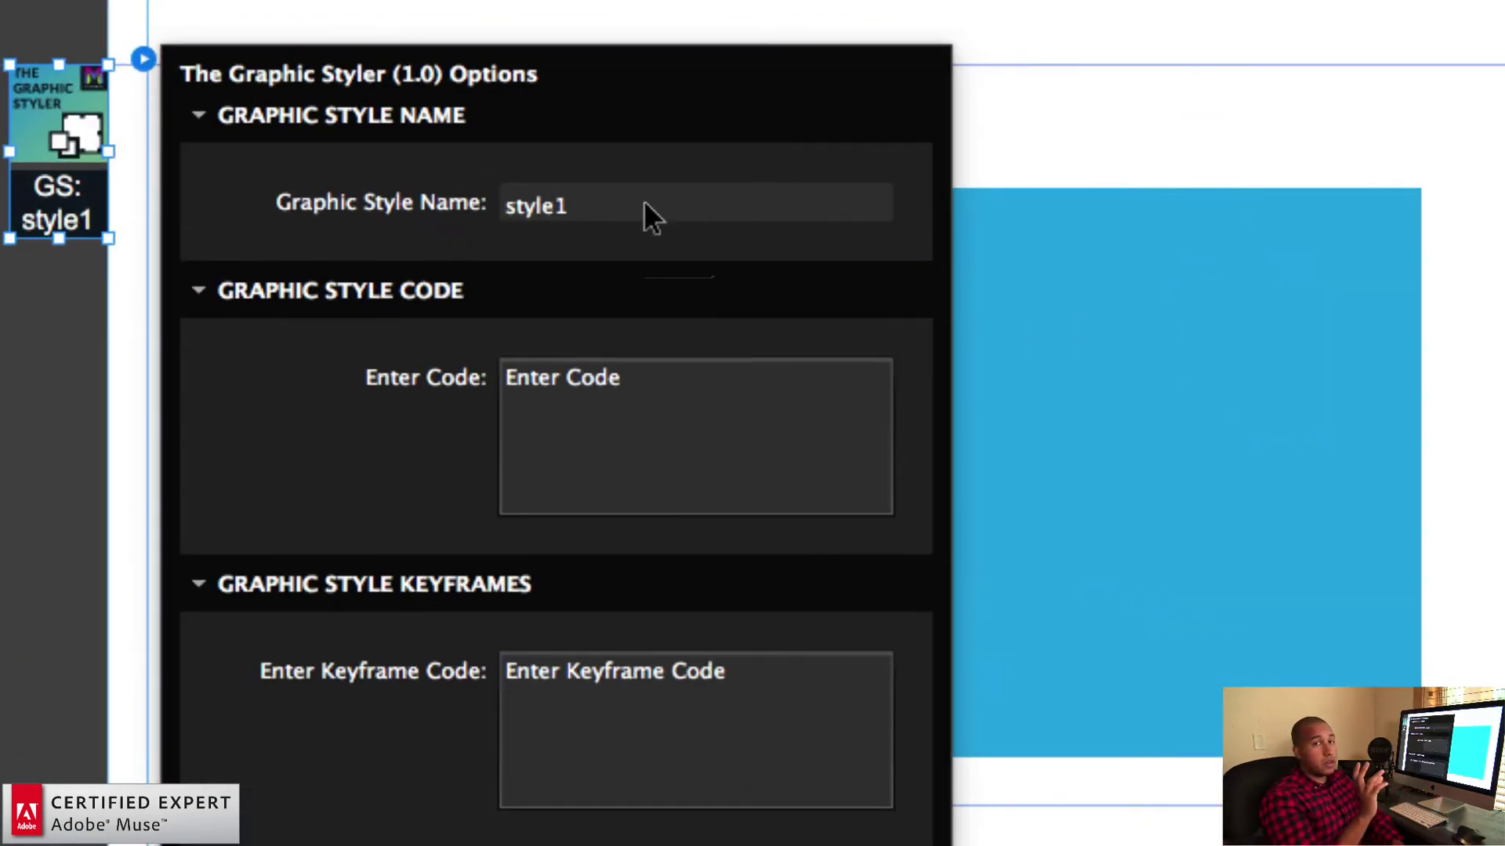
pyautogui.click(598, 202)
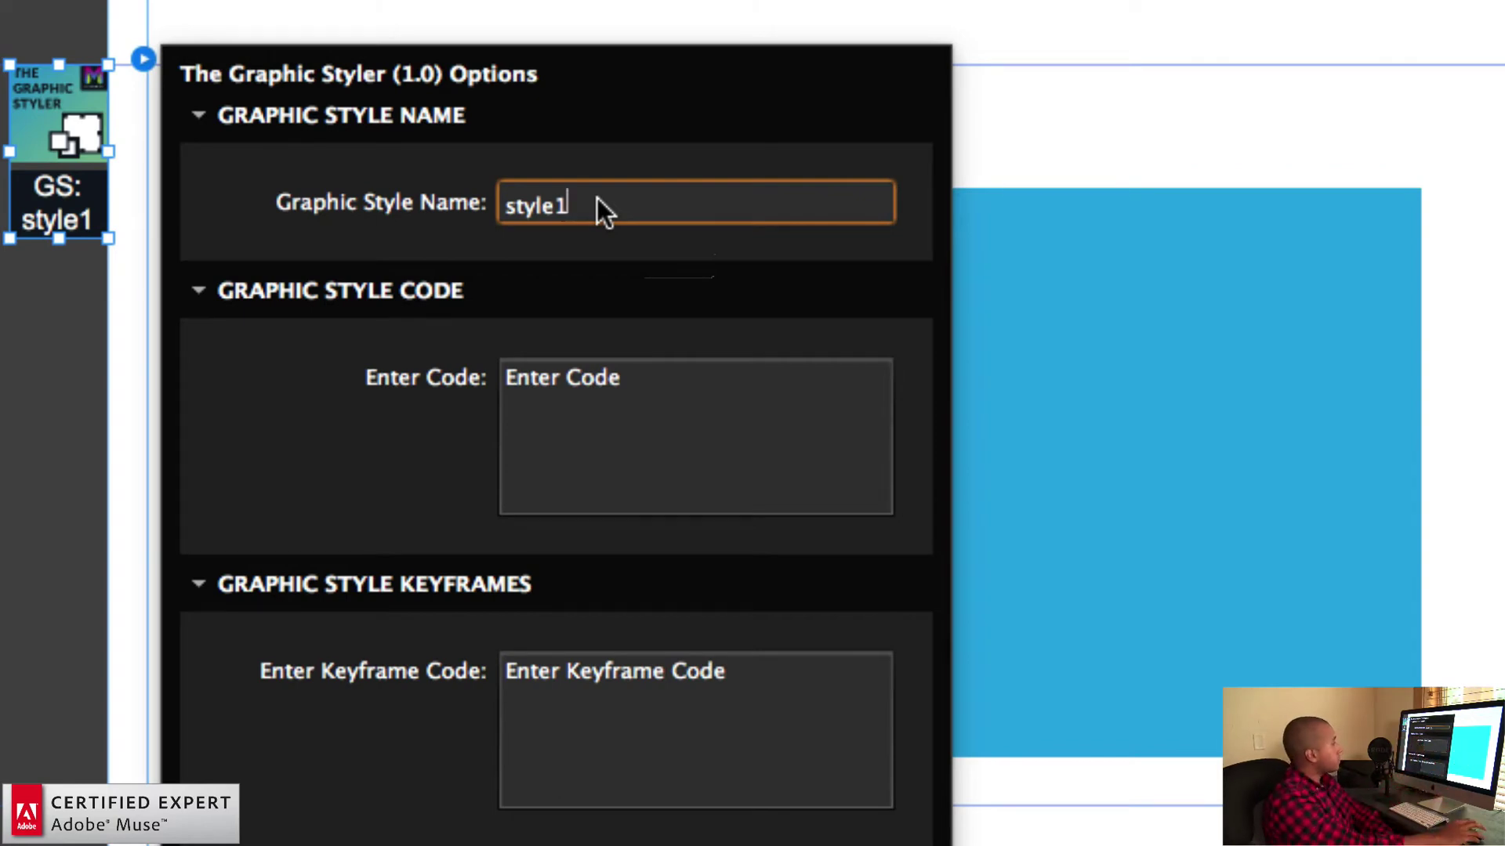
pyautogui.click(631, 377)
pyautogui.moveTo(631, 377); pyautogui.dragTo(484, 349)
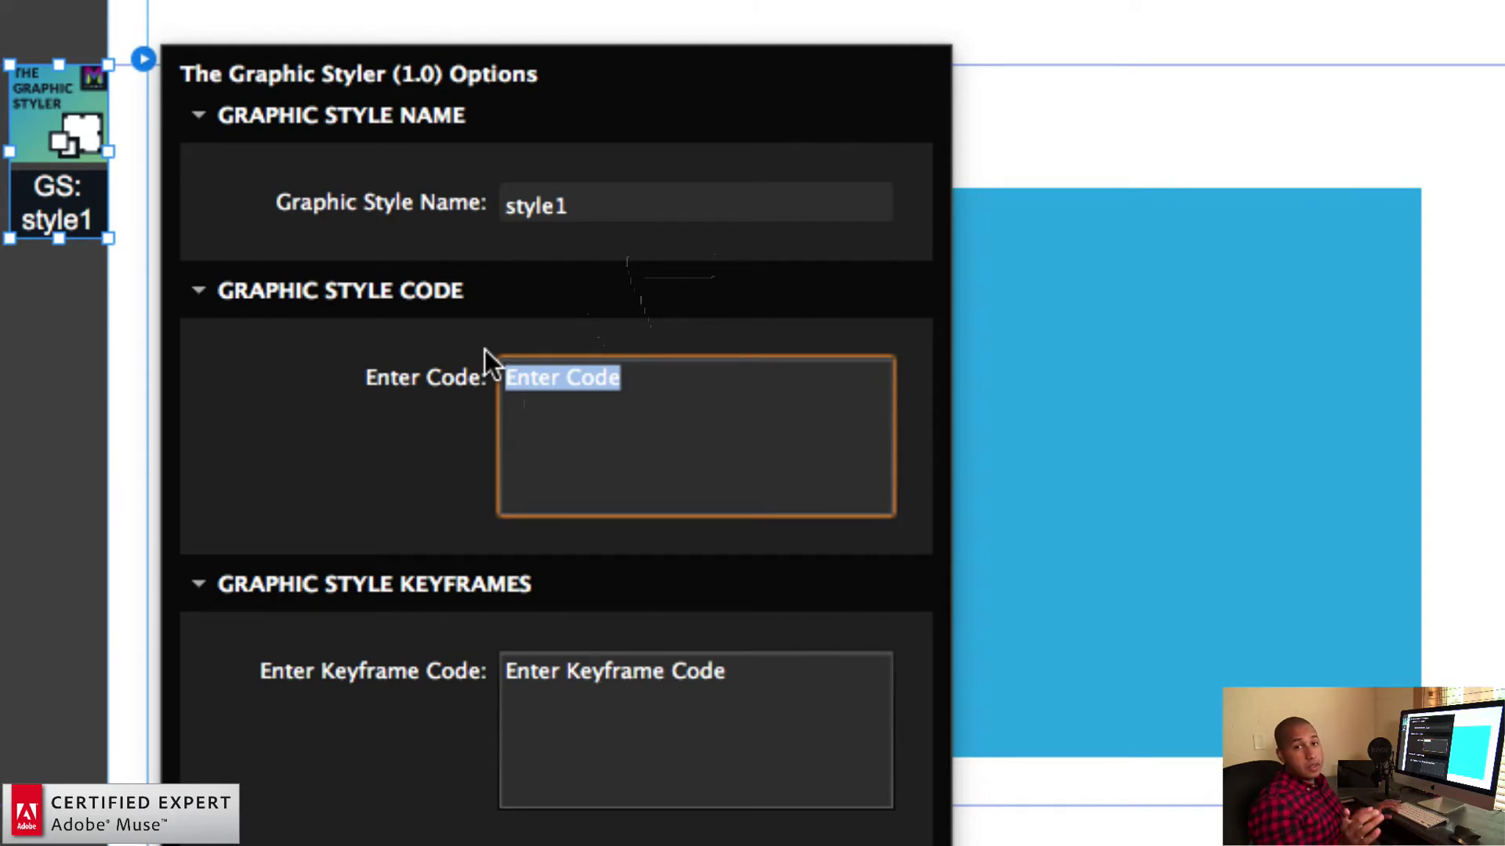
pyautogui.press('super+v')
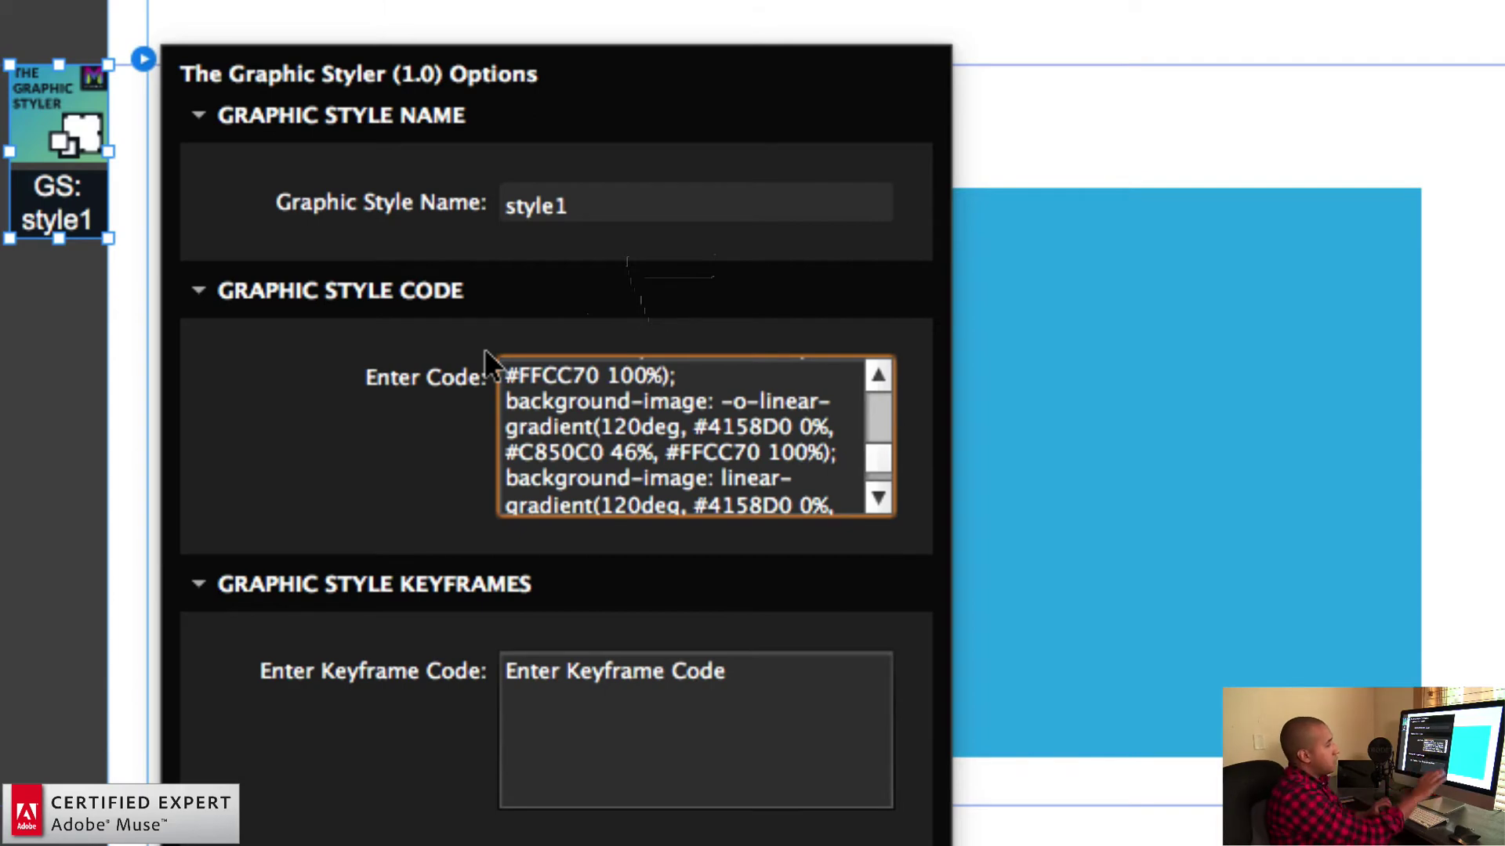
pyautogui.moveTo(884, 457); pyautogui.dragTo(884, 385)
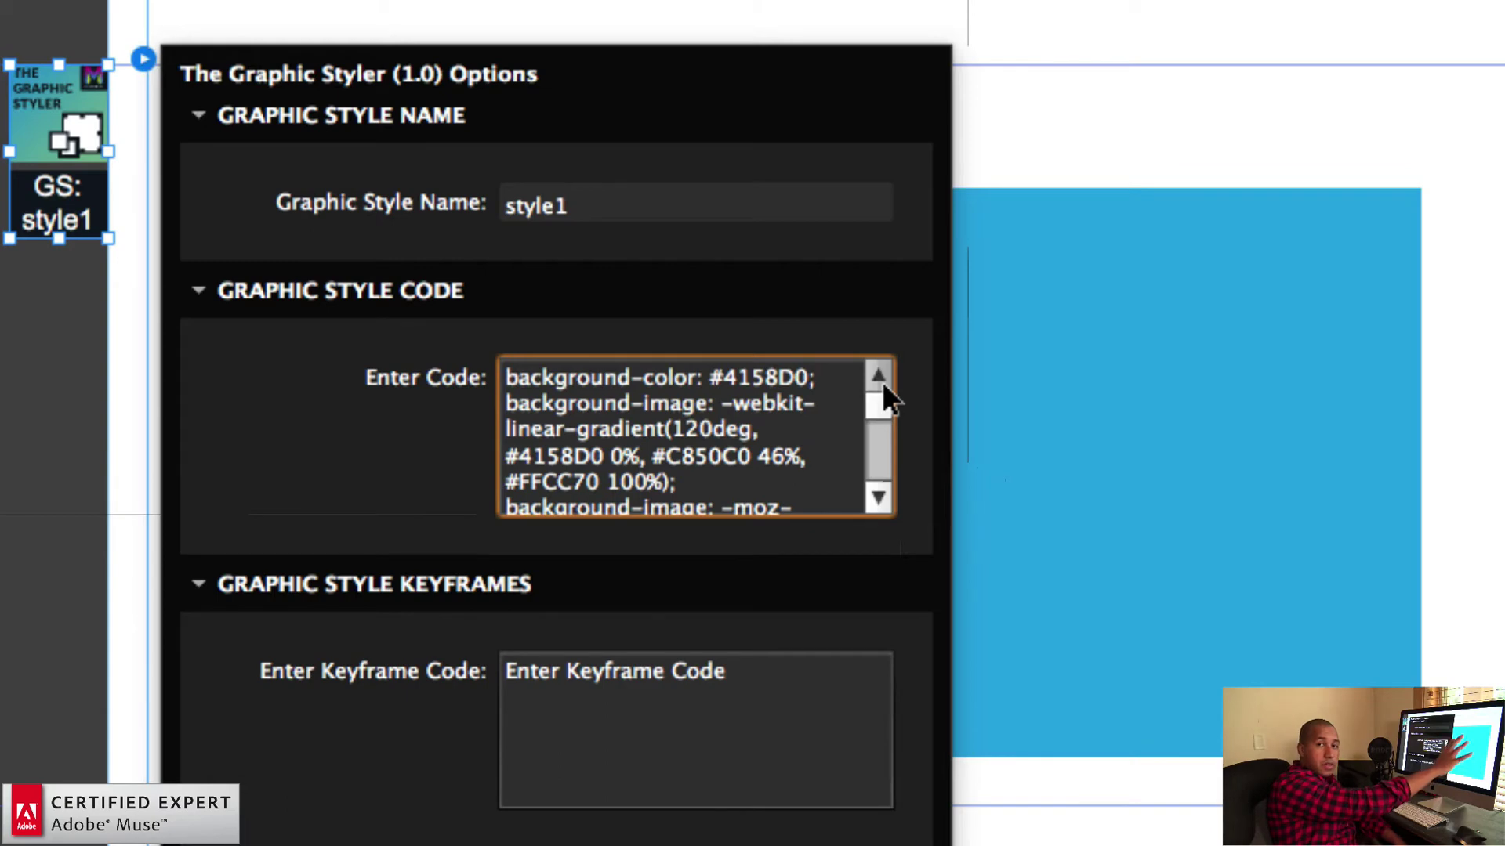
pyautogui.moveTo(883, 384); pyautogui.dragTo(870, 480)
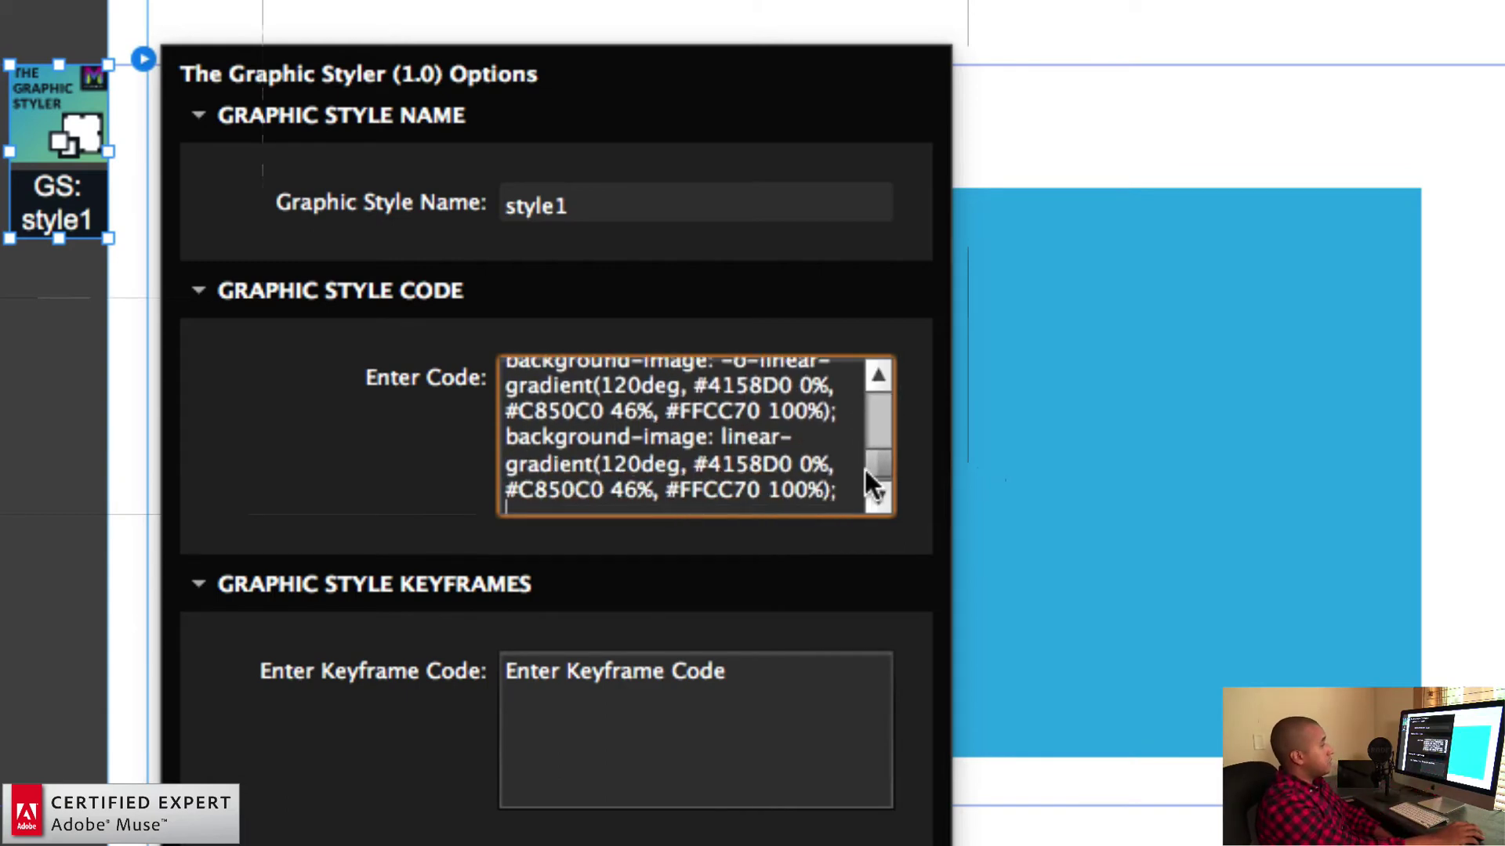
pyautogui.click(789, 510)
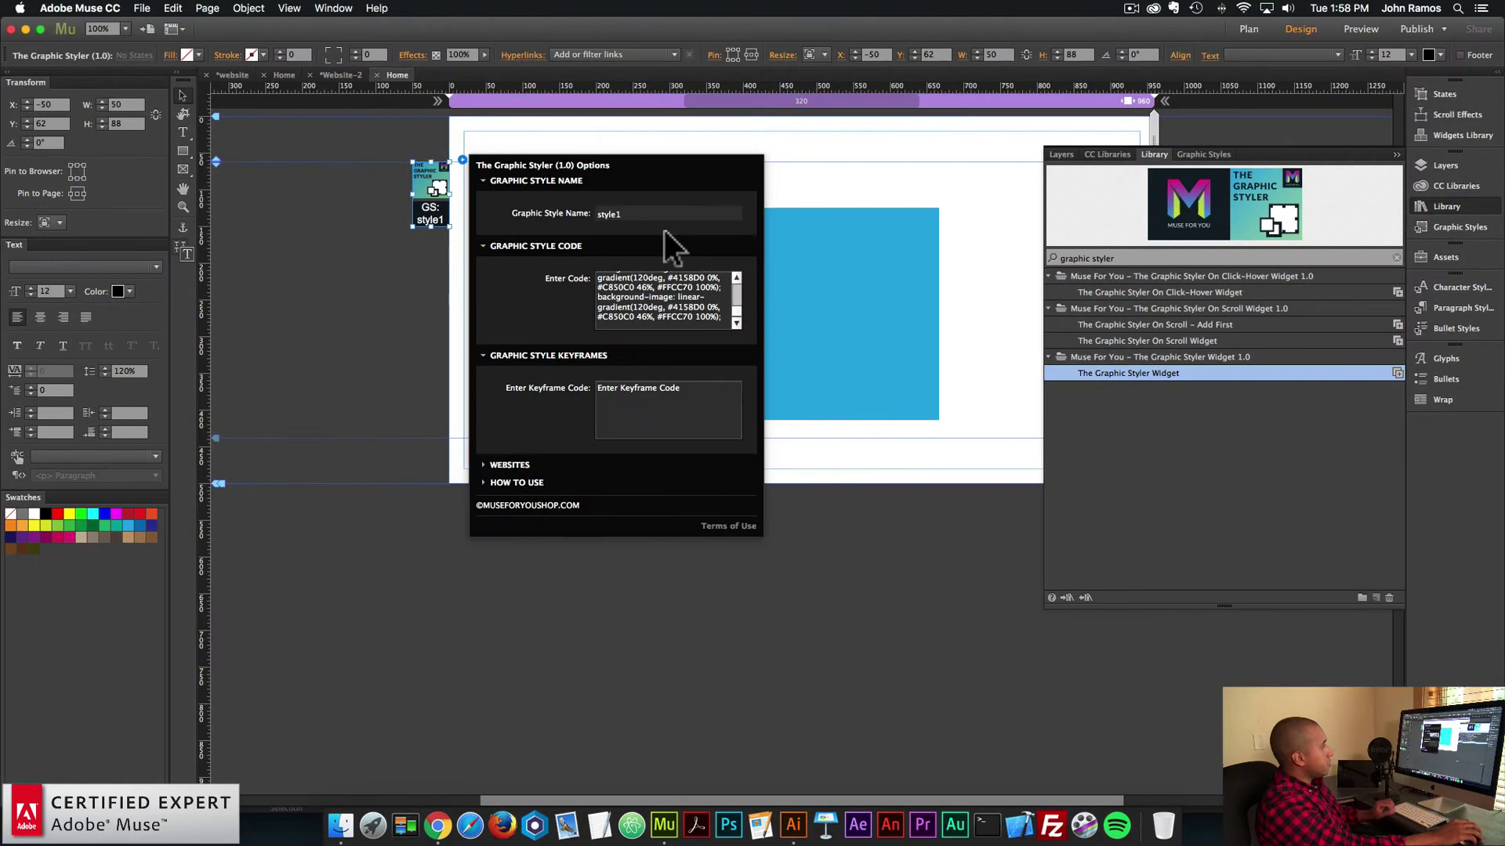
pyautogui.click(1043, 437)
pyautogui.click(143, 8)
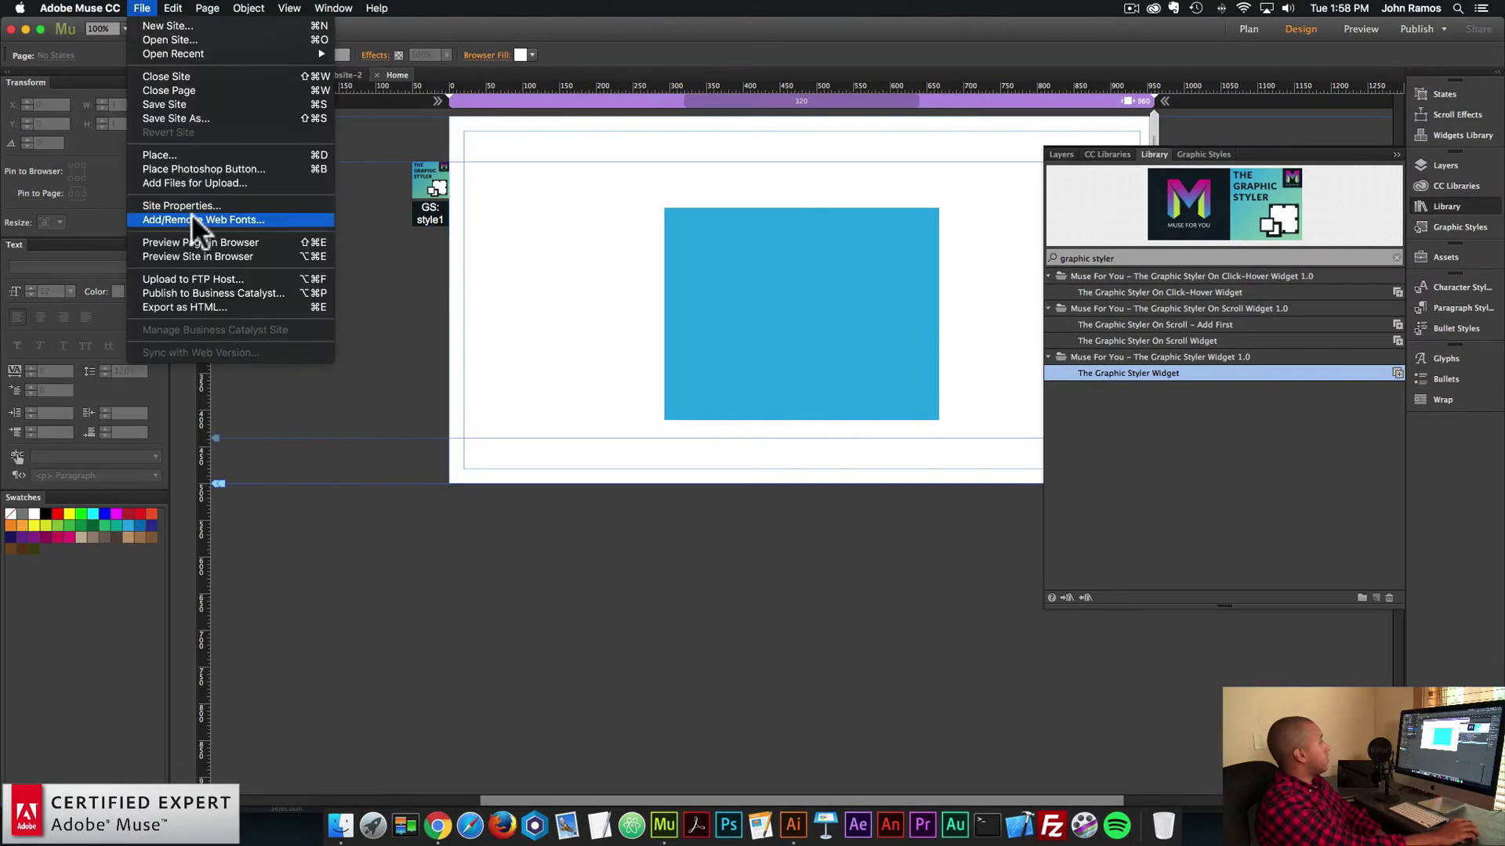
# - Preview the Home page in Chrome to check the 120° gradient rectangle, then return to Muse
pyautogui.click(191, 236)
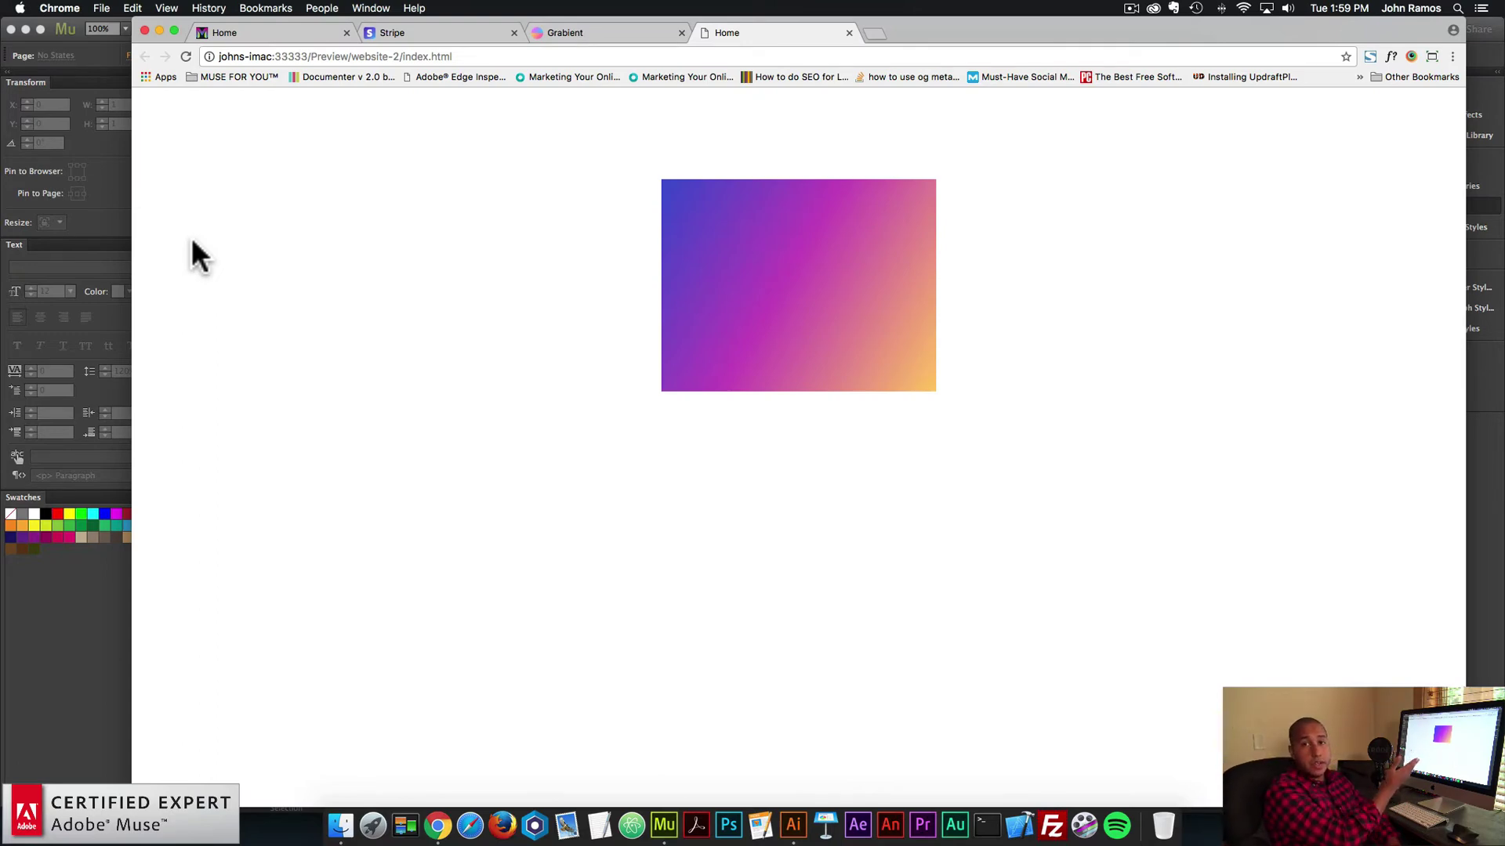
pyautogui.click(541, 37)
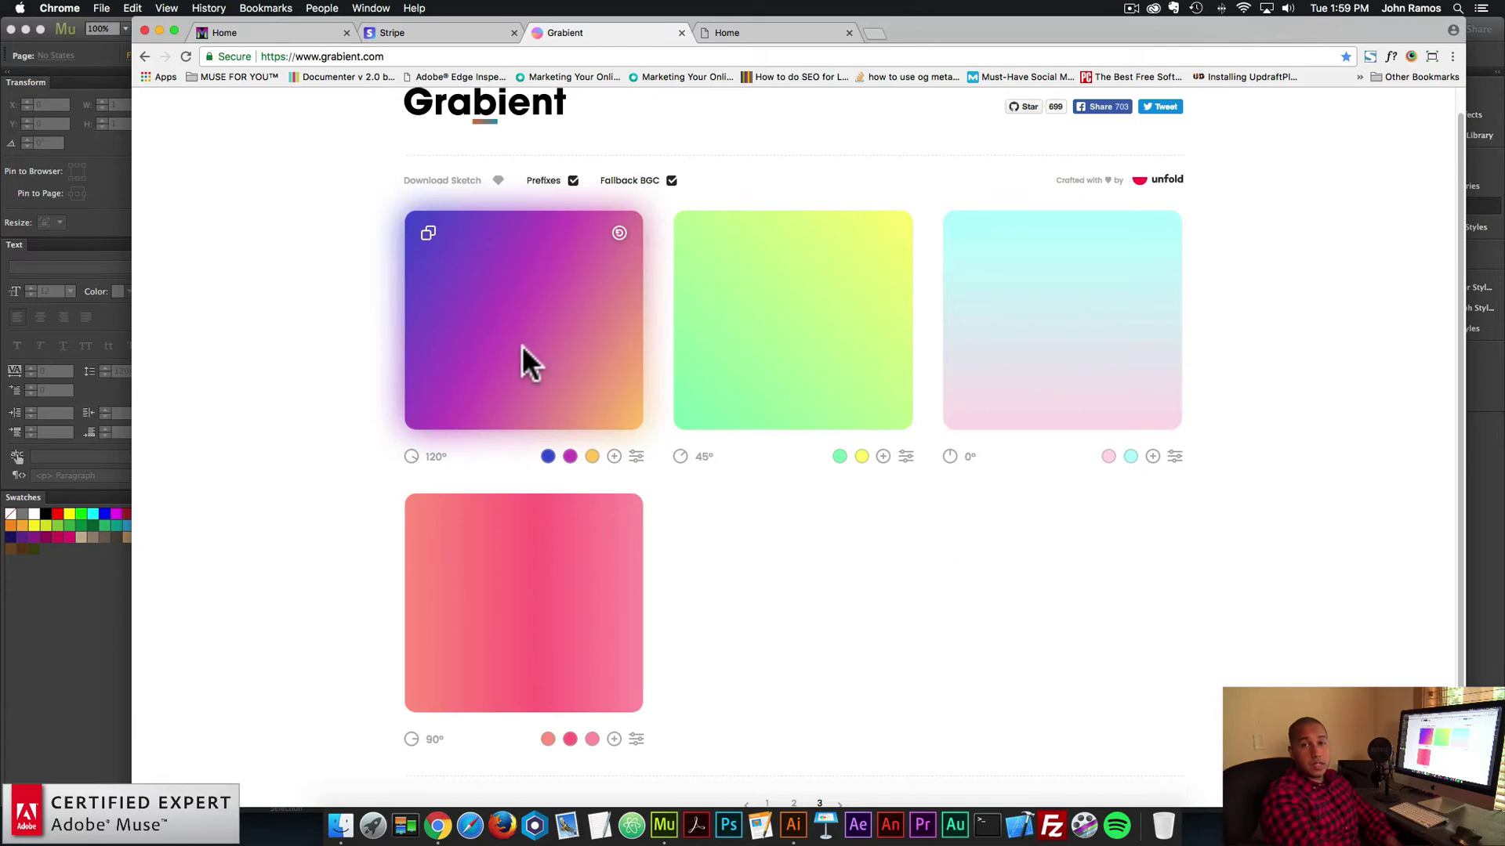
pyautogui.click(801, 35)
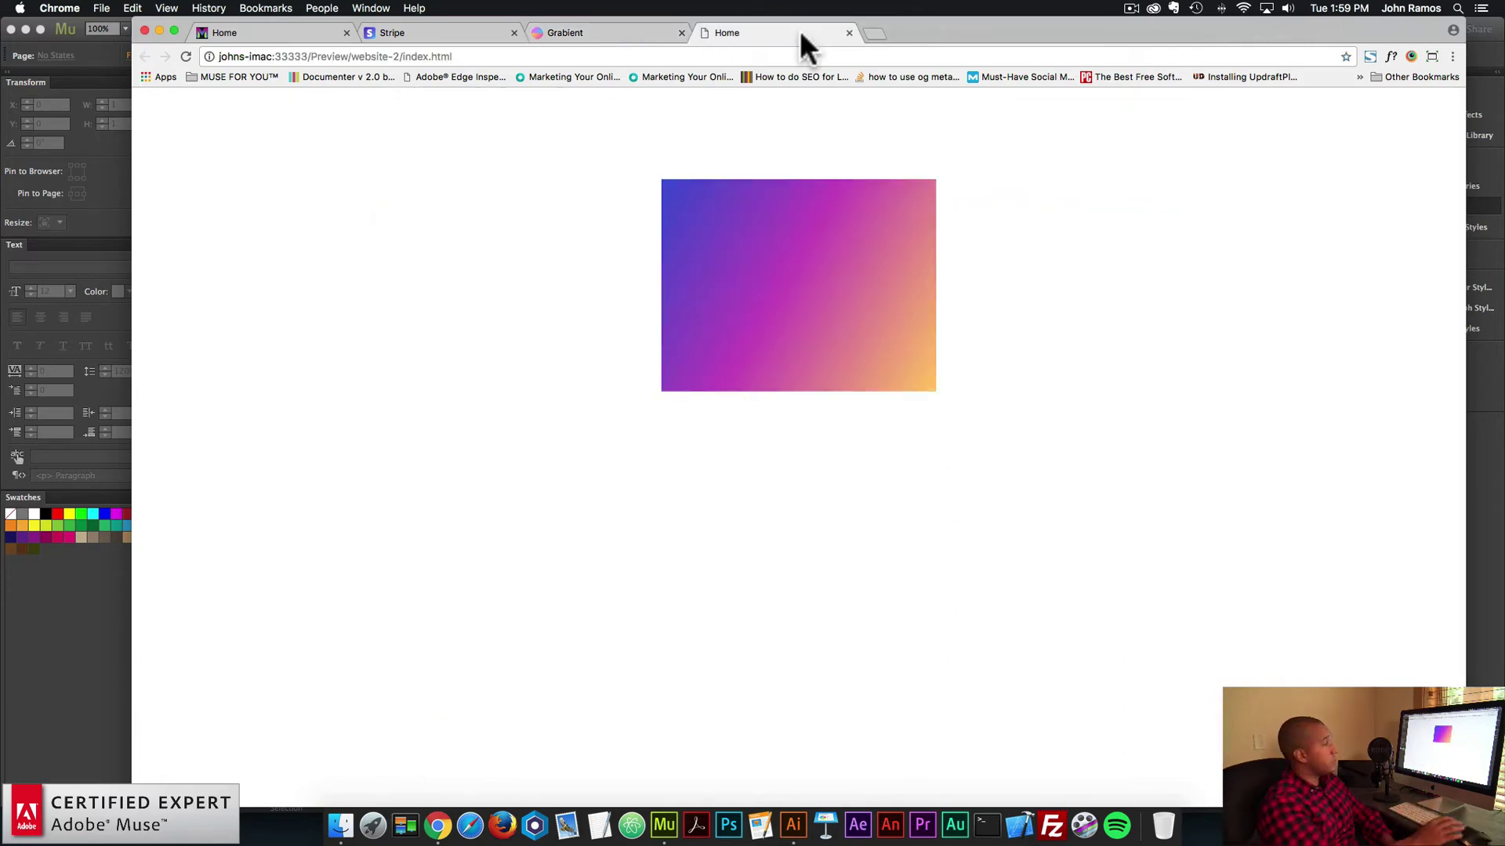
pyautogui.click(1489, 441)
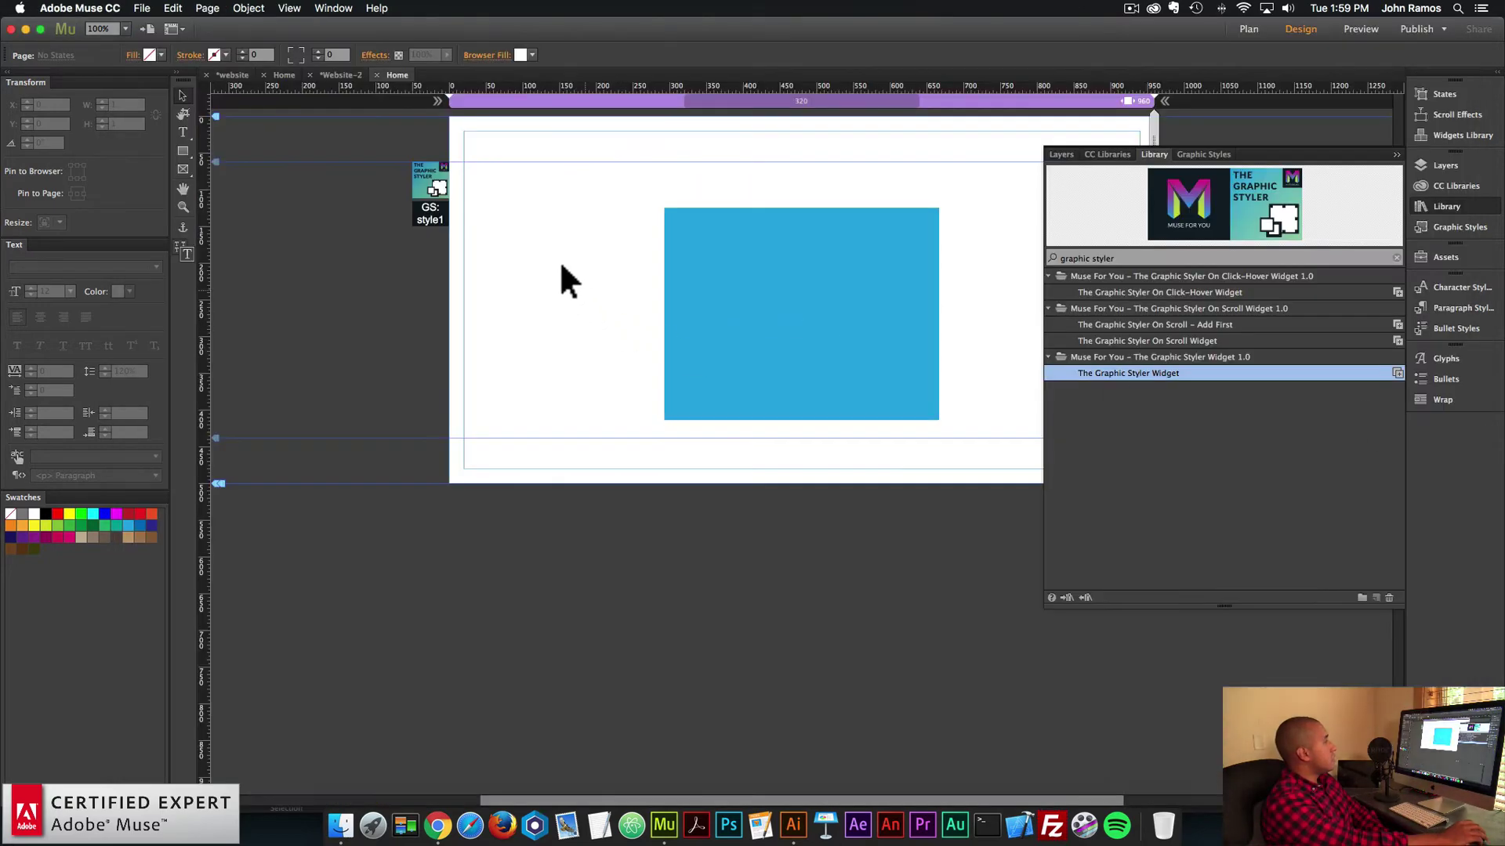
# - Move the blue rectangle to X 0, Y 0 and set it to stretch to browser width
pyautogui.click(715, 263)
pyautogui.moveTo(715, 263); pyautogui.dragTo(560, 190)
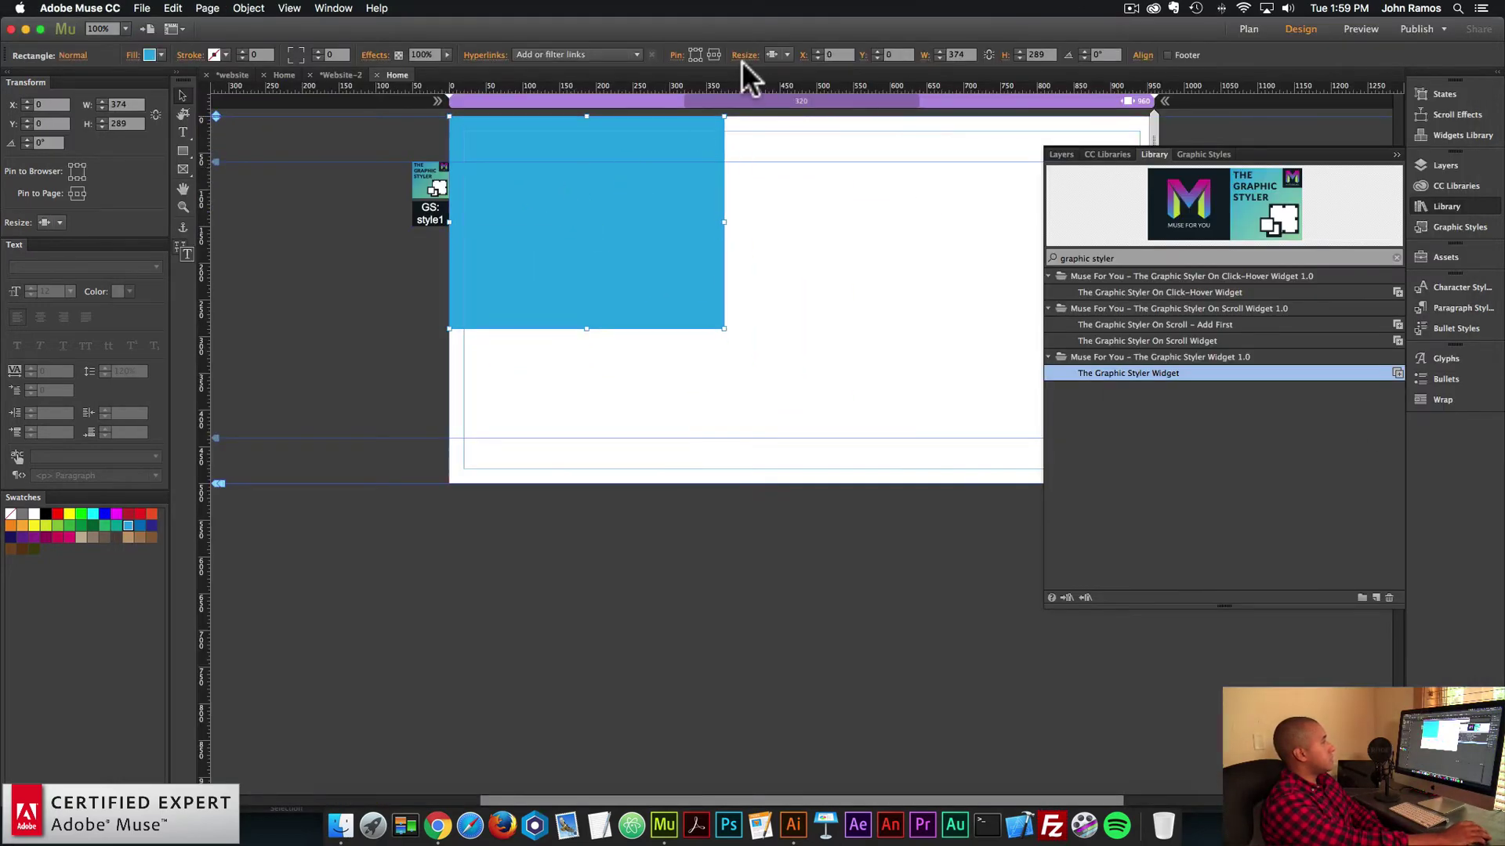
pyautogui.click(786, 55)
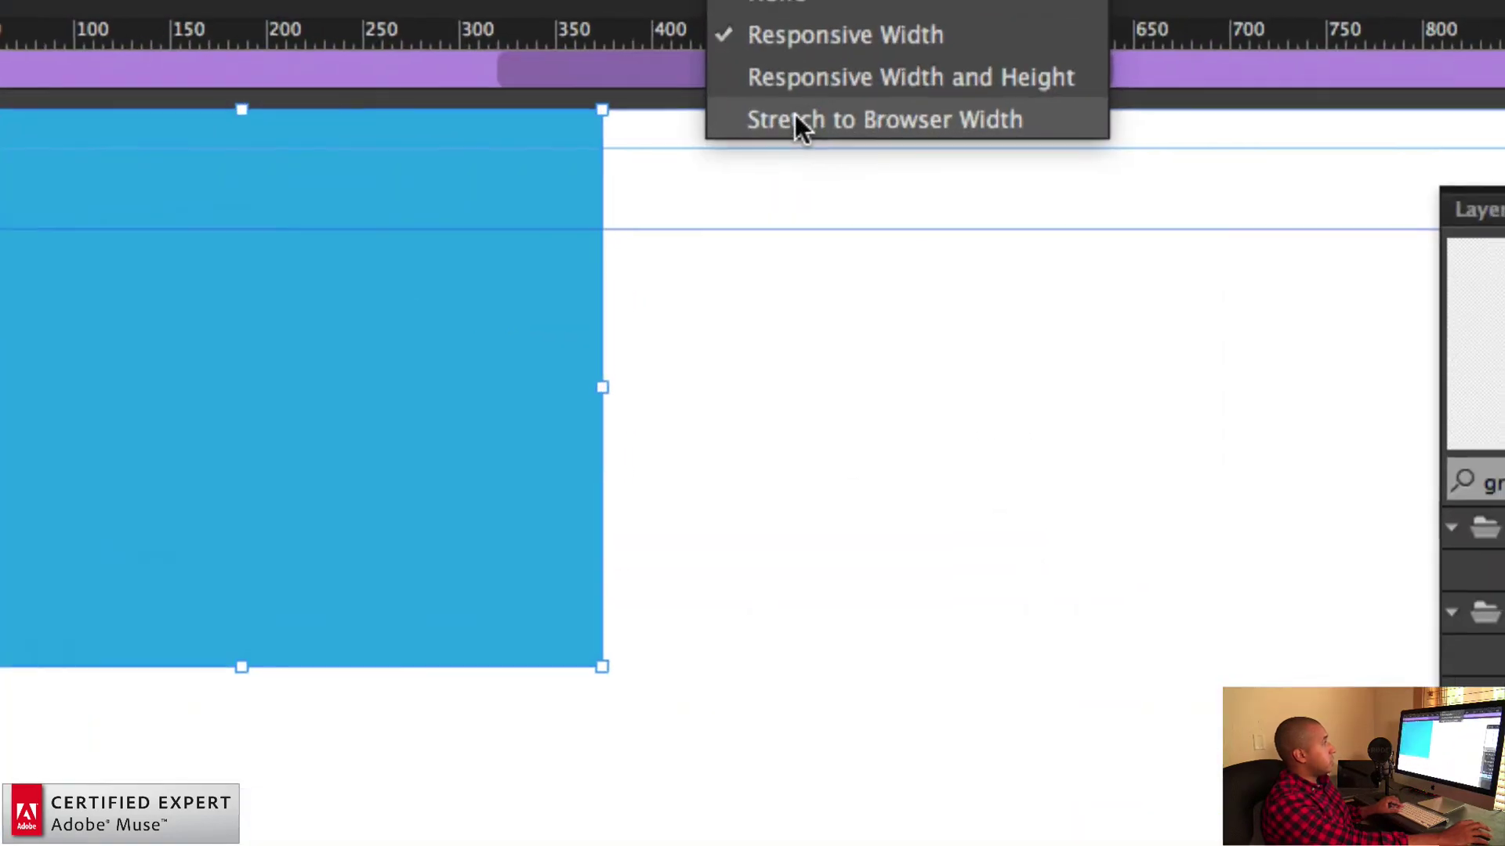
pyautogui.click(796, 118)
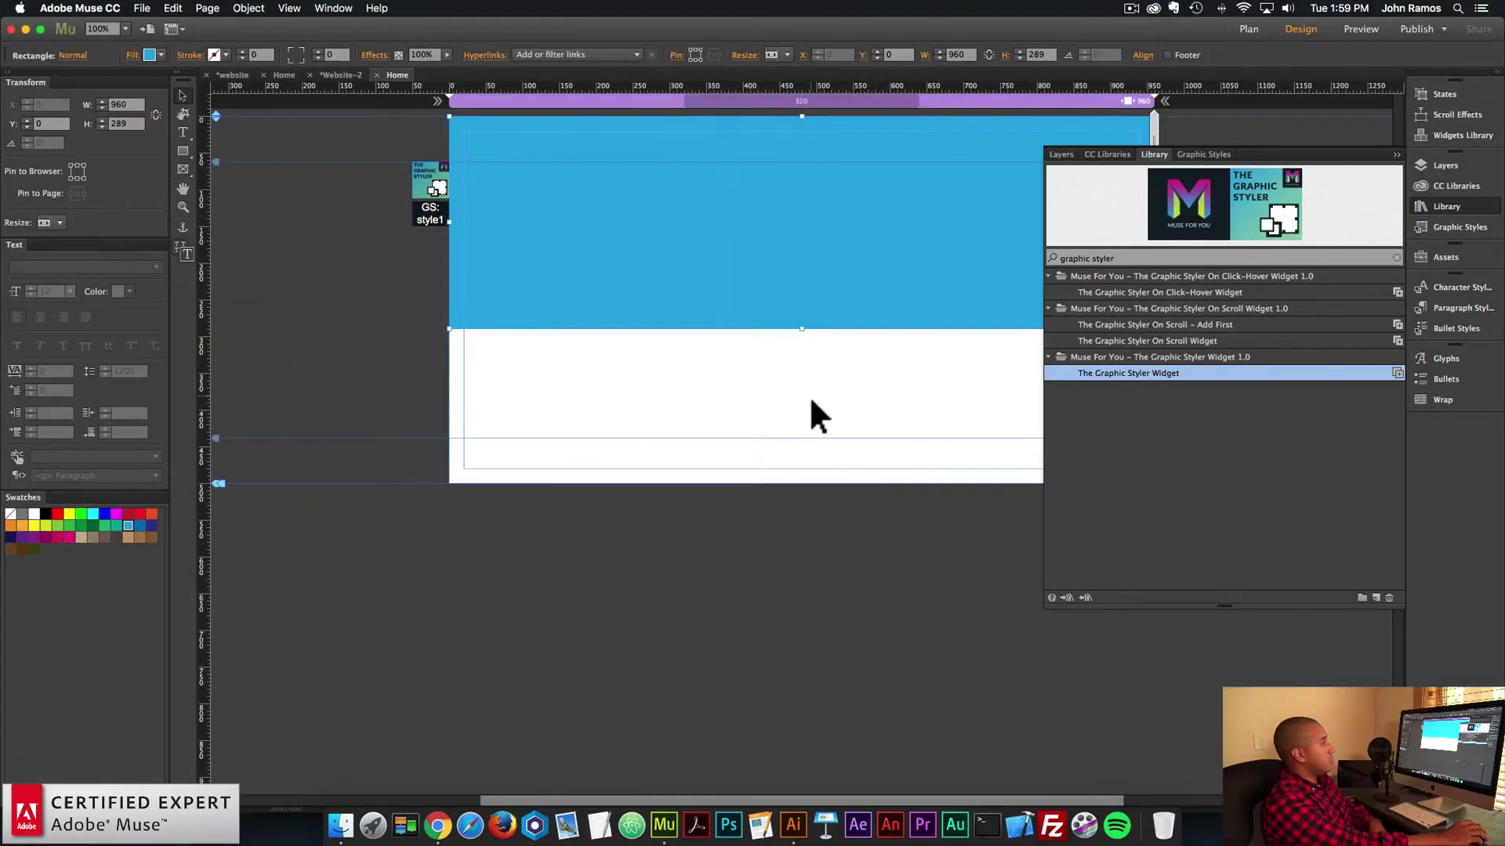
pyautogui.click(652, 402)
# - Preview the page in Chrome to see the full-width gradient header
pyautogui.click(142, 7)
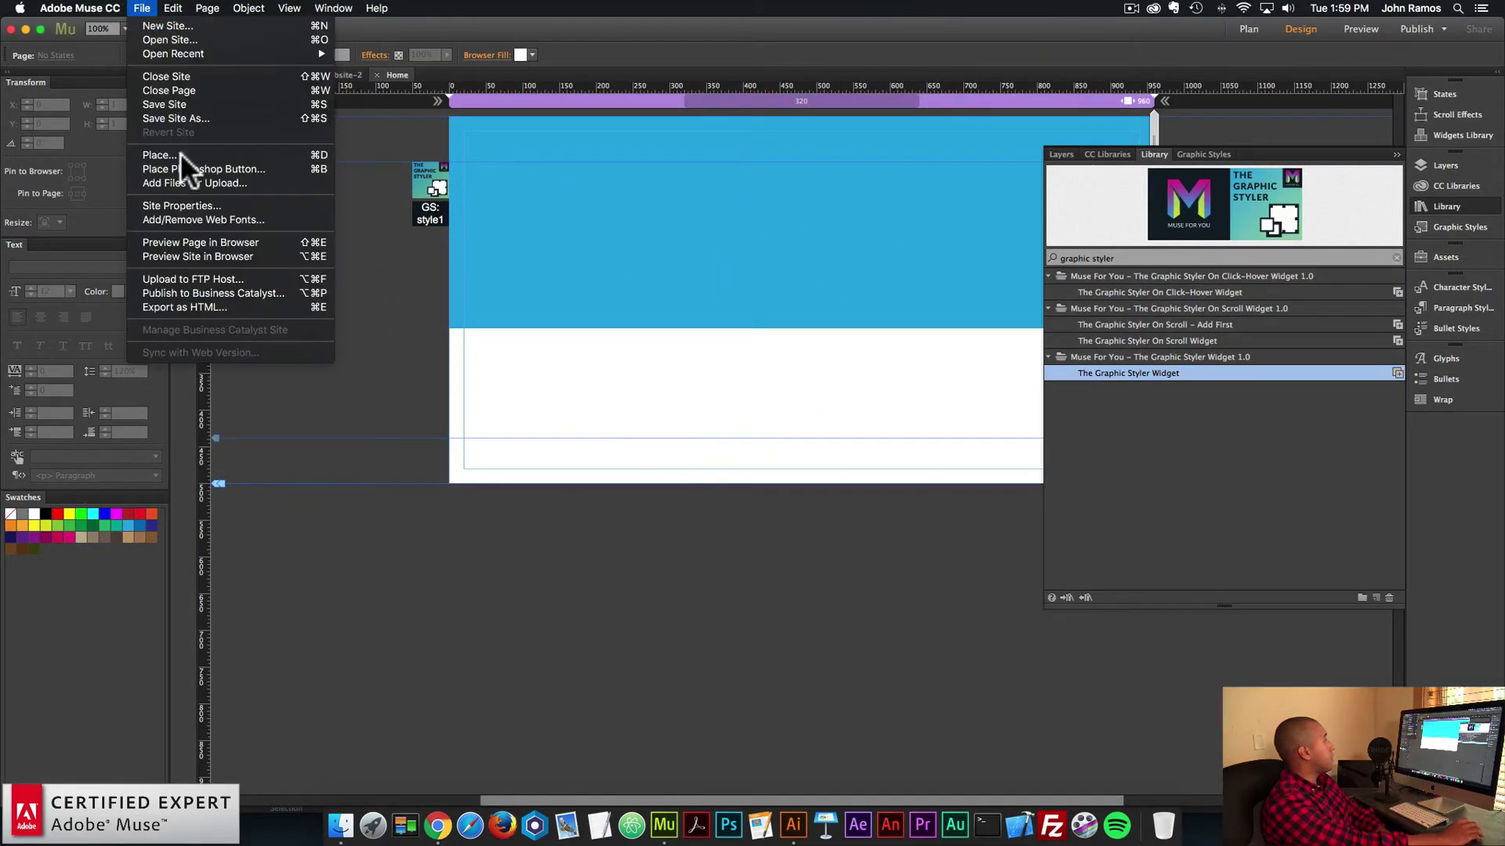
pyautogui.click(196, 242)
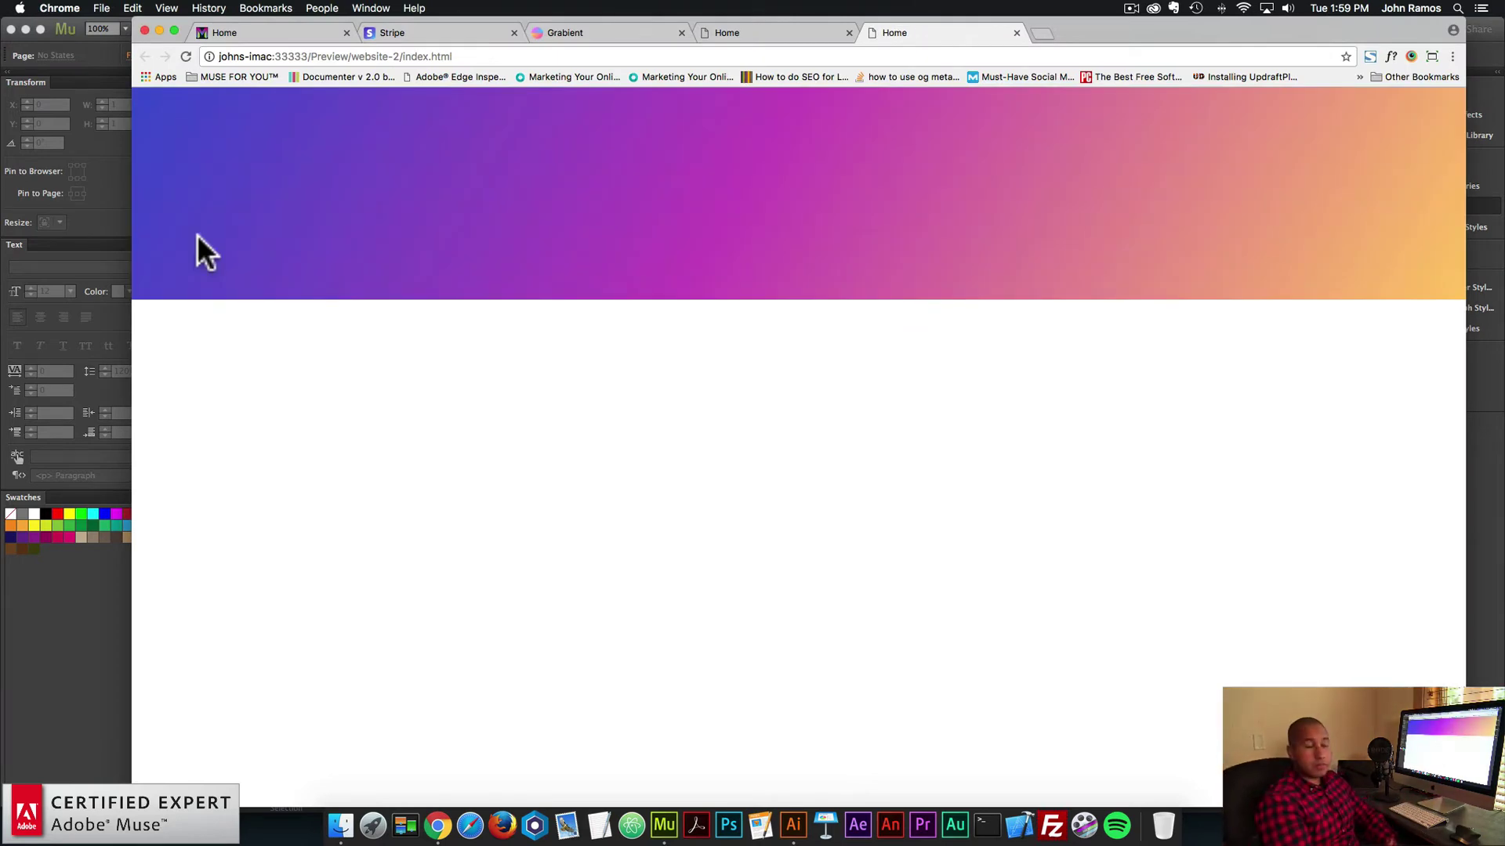
pyautogui.press('super+t')
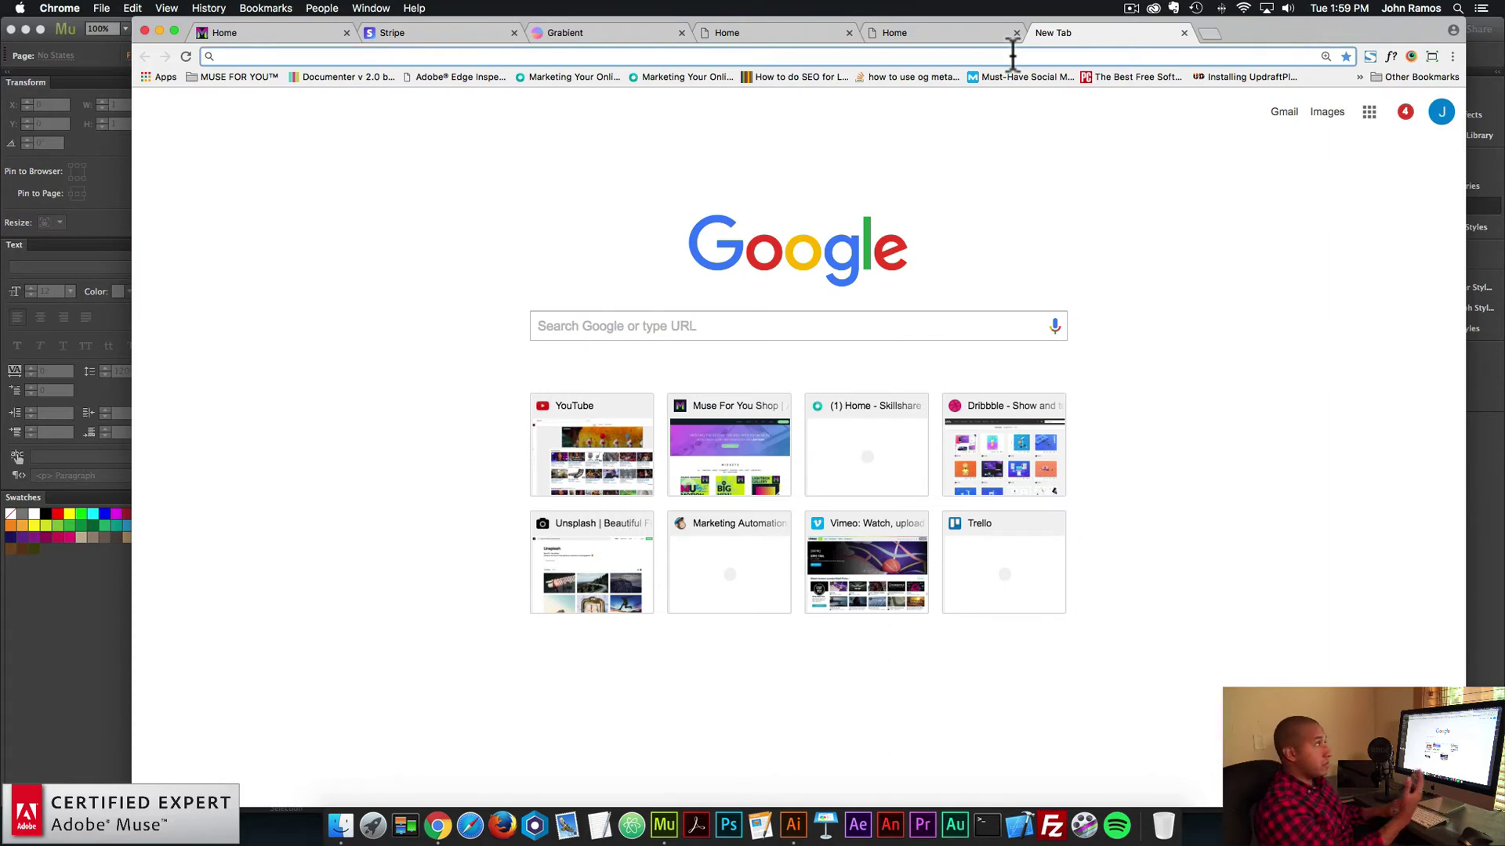
# - On gradient-animator.com, add a mint first colour and a blue second colour
pyautogui.write('gradie')
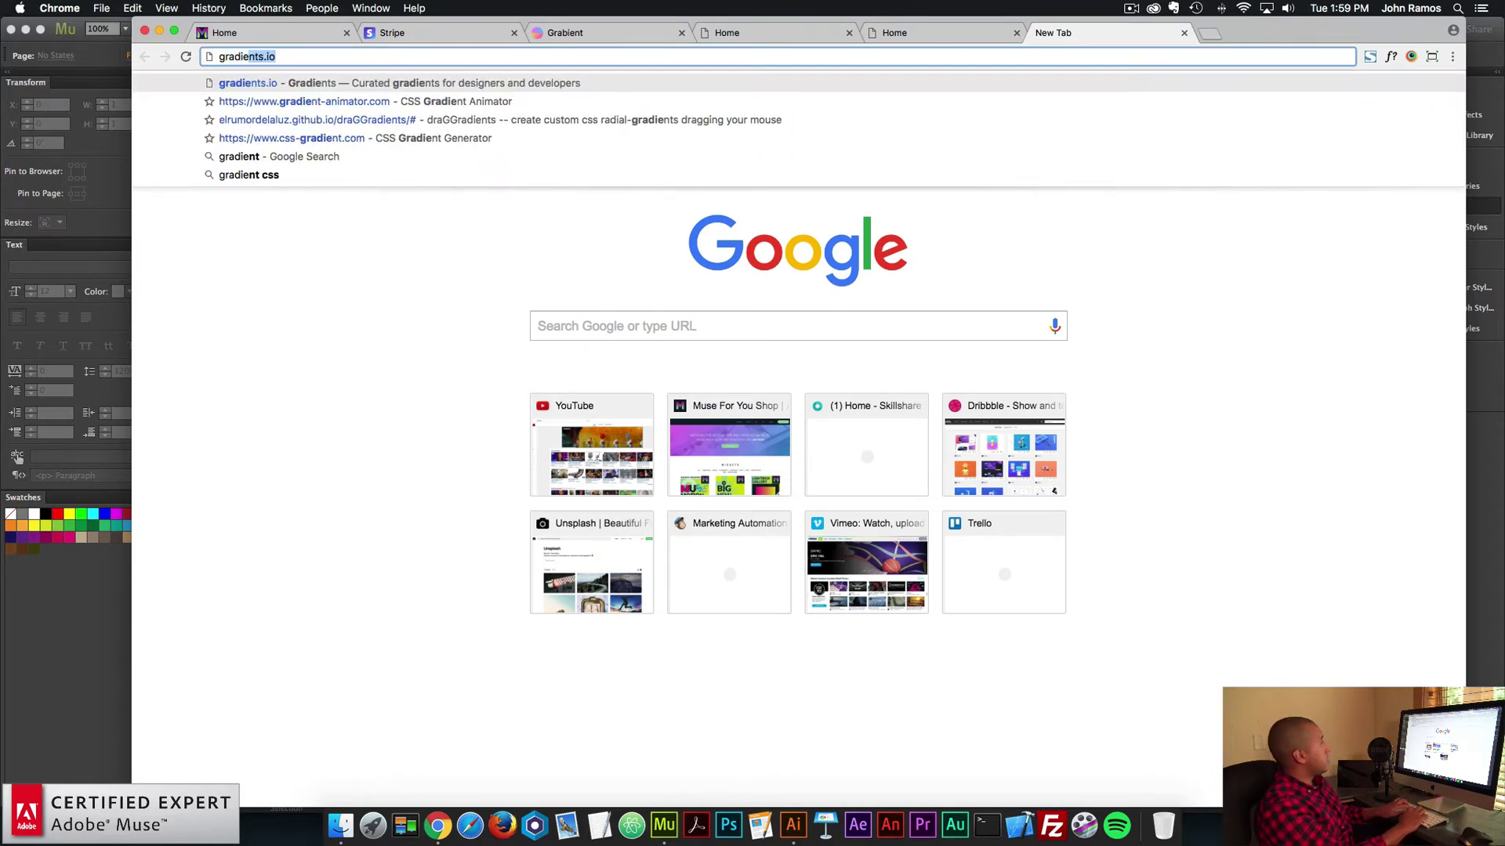
pyautogui.write('nt-animator')
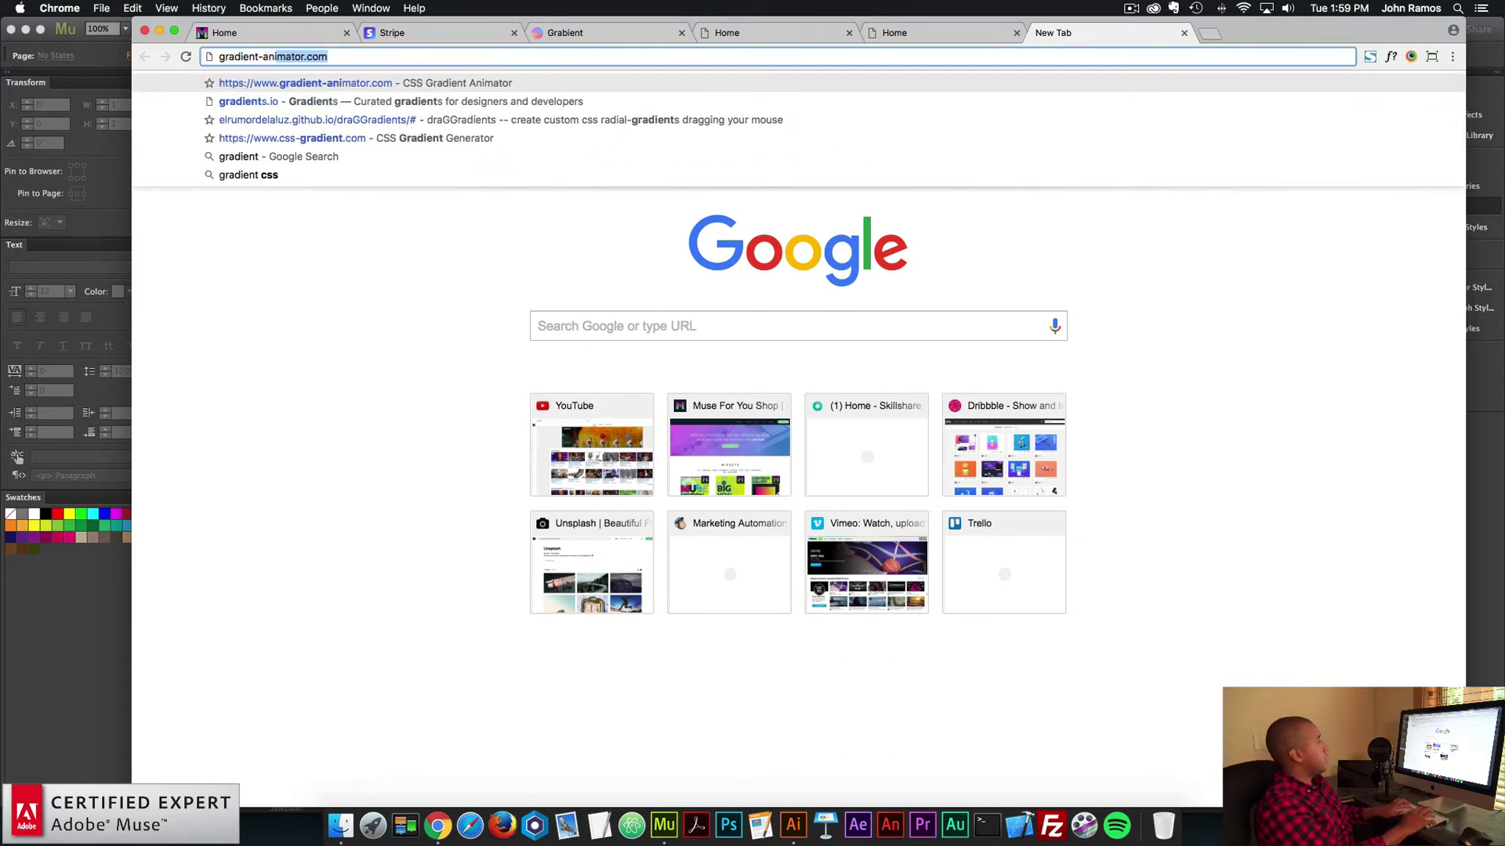
pyautogui.press('Return')
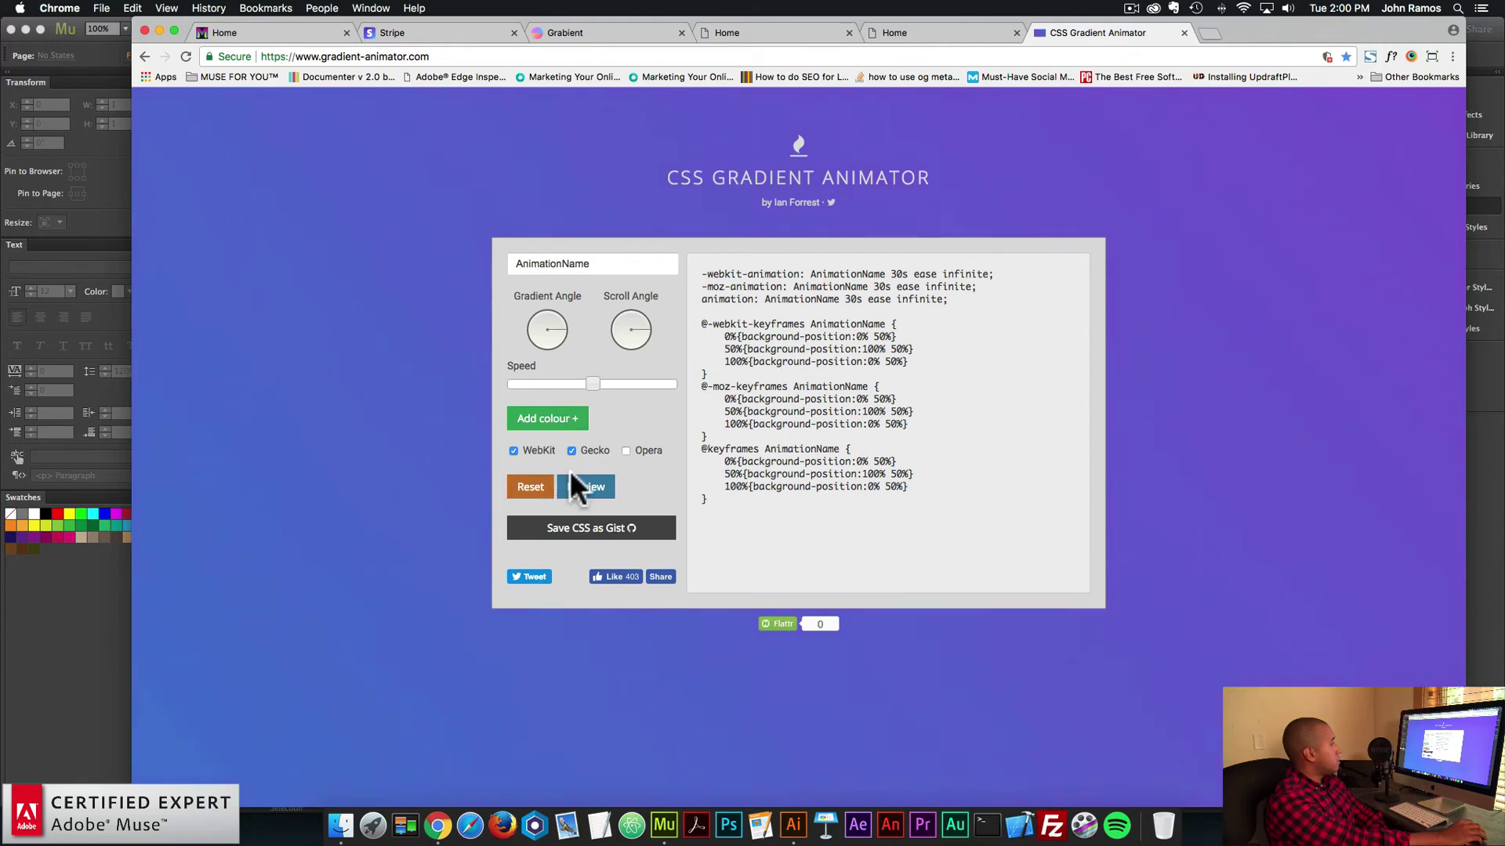
pyautogui.click(566, 423)
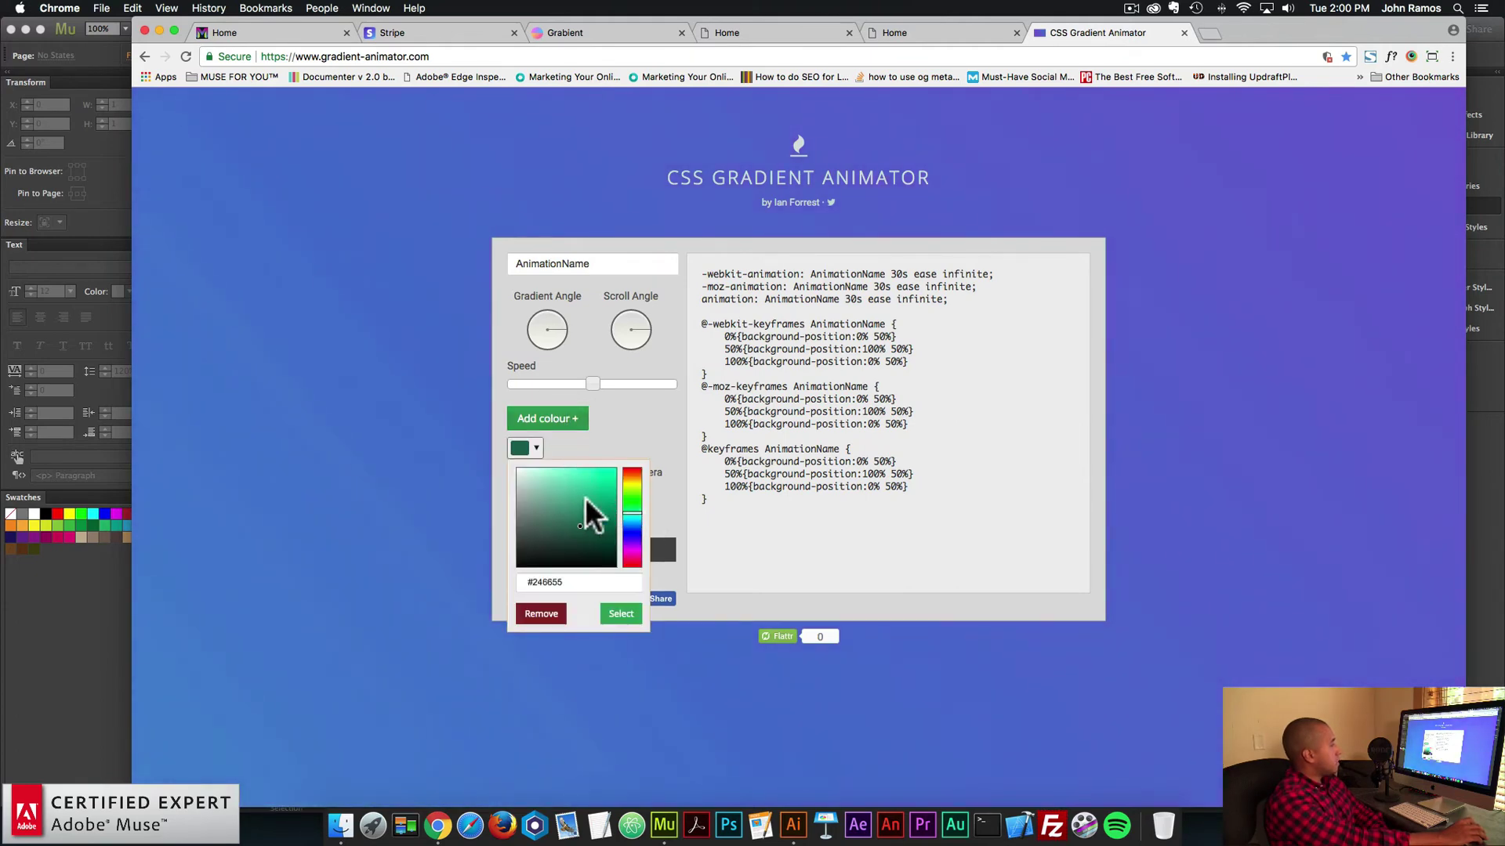
pyautogui.moveTo(585, 497); pyautogui.dragTo(621, 486)
pyautogui.click(623, 613)
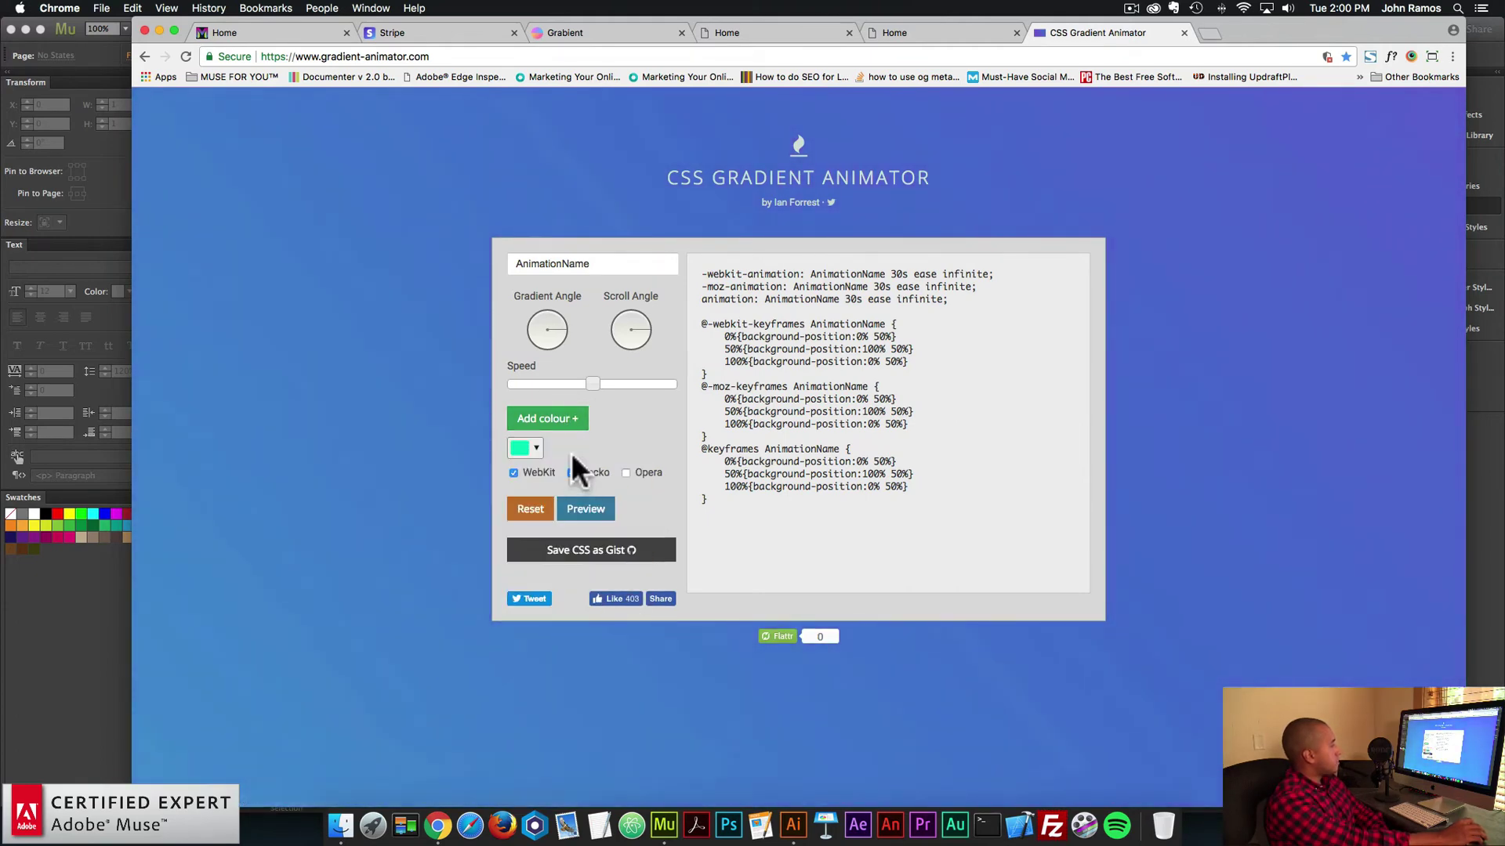
pyautogui.click(557, 421)
pyautogui.click(670, 514)
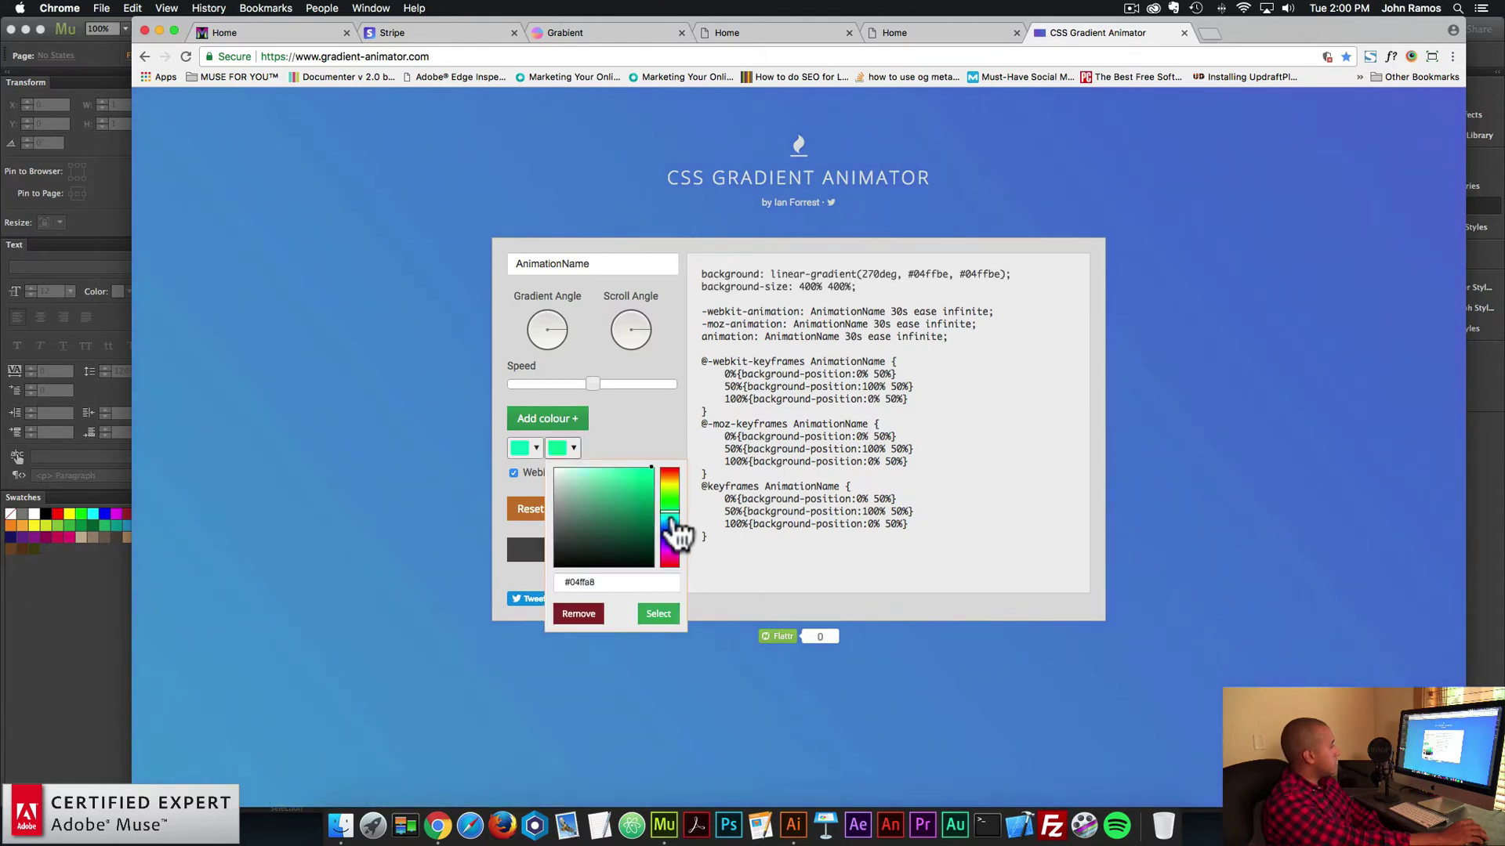
pyautogui.moveTo(672, 521); pyautogui.dragTo(671, 543)
pyautogui.click(659, 613)
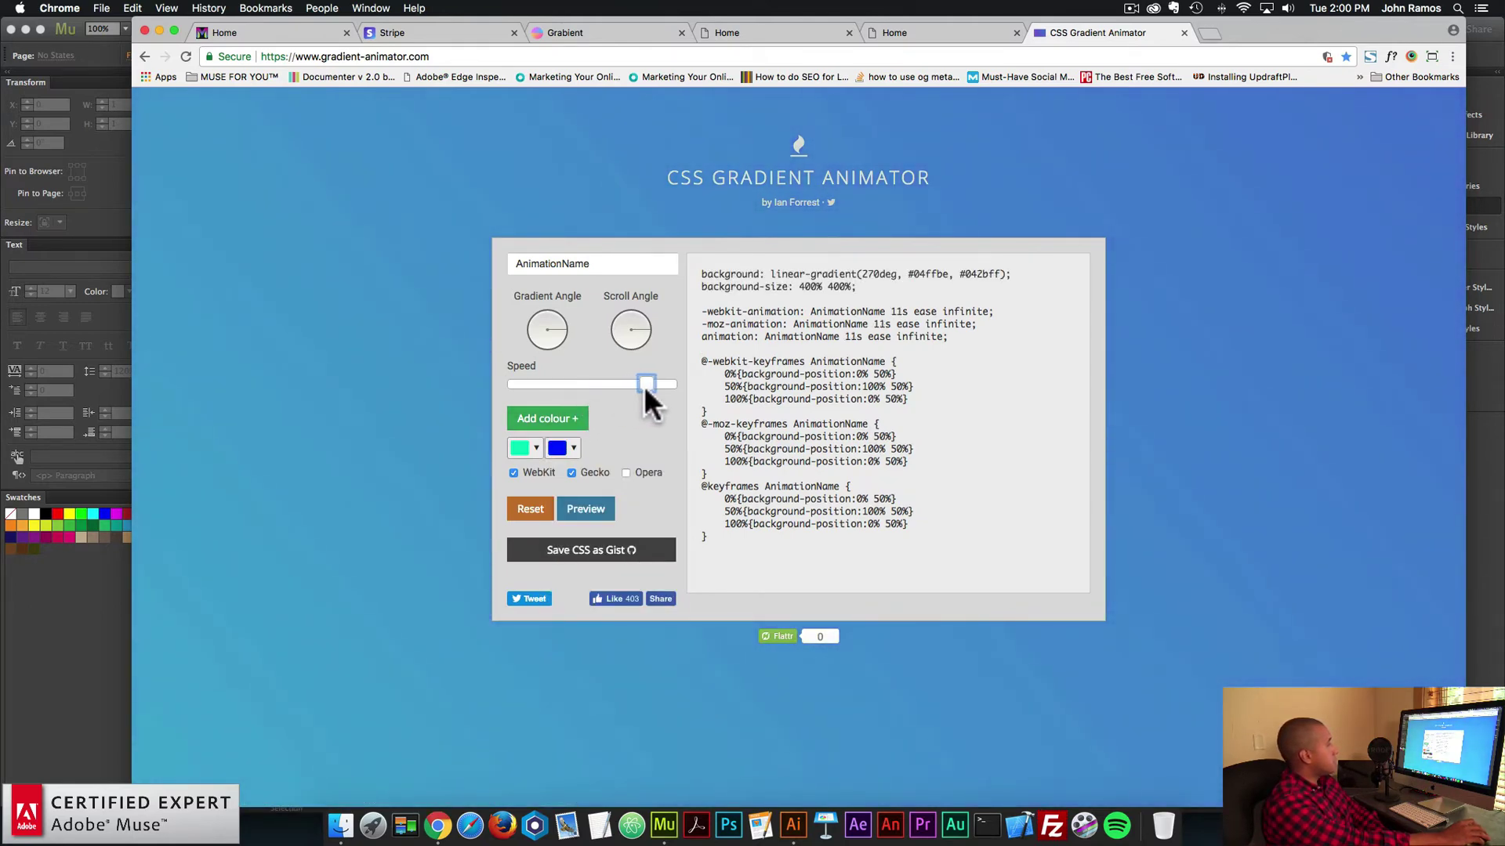
# - Set the speed to 9s, gradient angle to 49deg, tilt the scroll angle, and preview
pyautogui.moveTo(646, 386); pyautogui.dragTo(649, 384)
pyautogui.moveTo(543, 321)
pyautogui.mouseDown()
pyautogui.moveTo(522, 330)
pyautogui.moveTo(526, 344)
pyautogui.mouseUp()
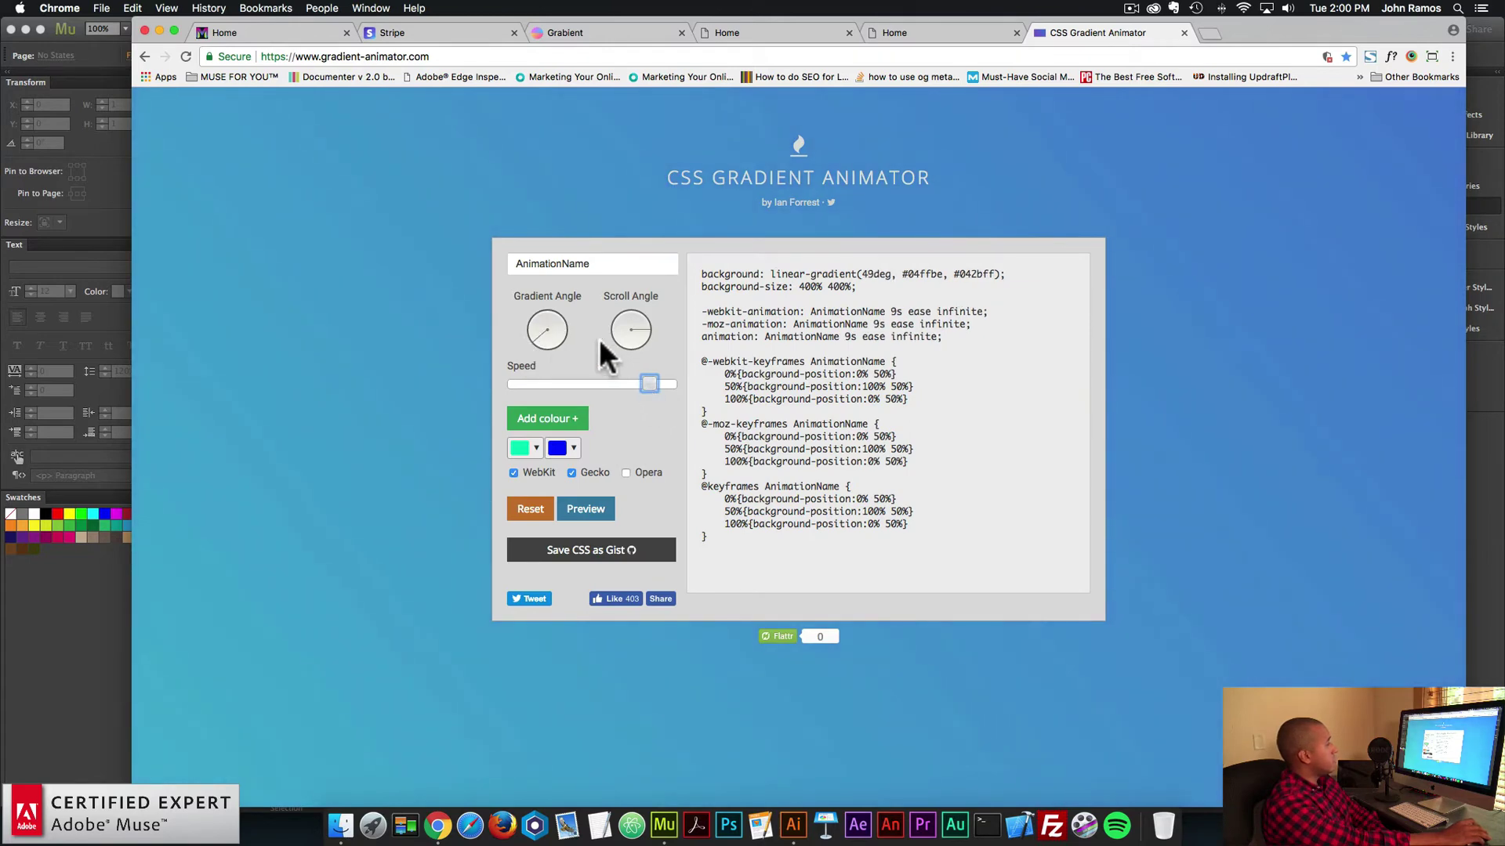
pyautogui.moveTo(627, 335); pyautogui.dragTo(642, 308)
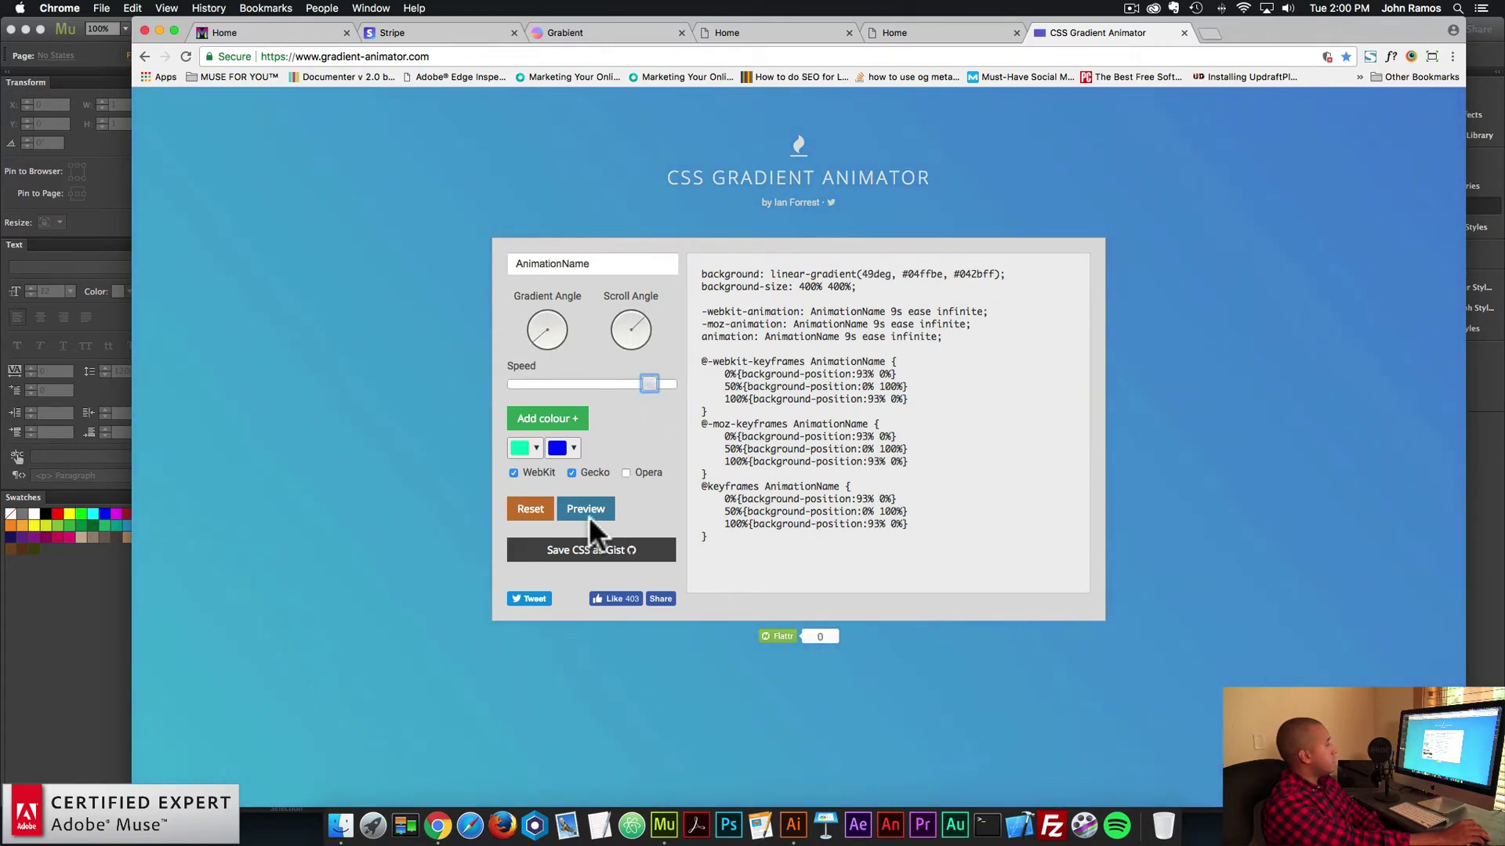
pyautogui.click(589, 514)
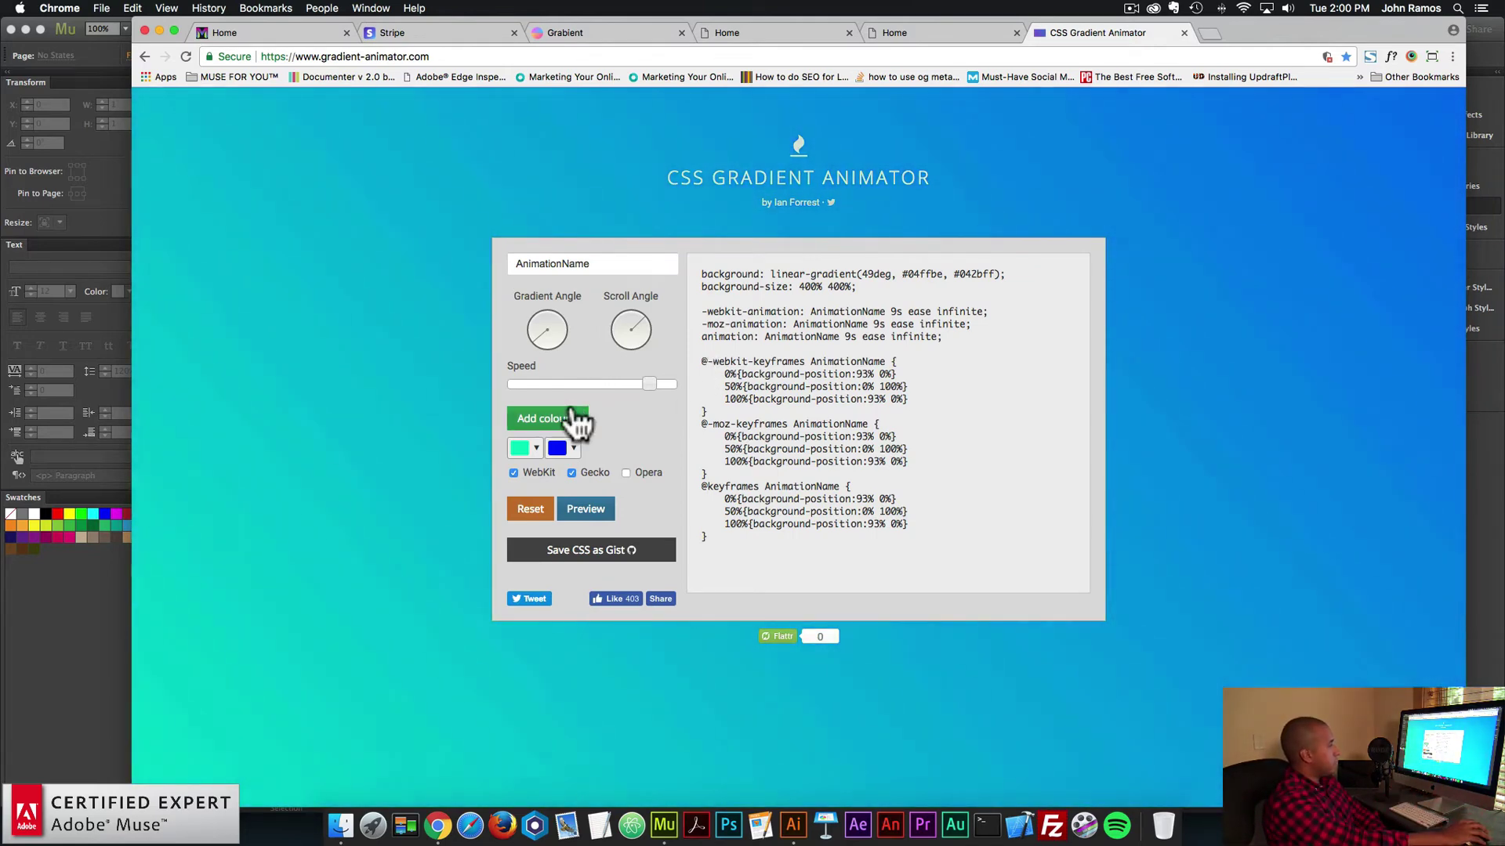
# - Add a third colour #04d1ff, preview it, and select the background and animation CSS lines
pyautogui.click(566, 421)
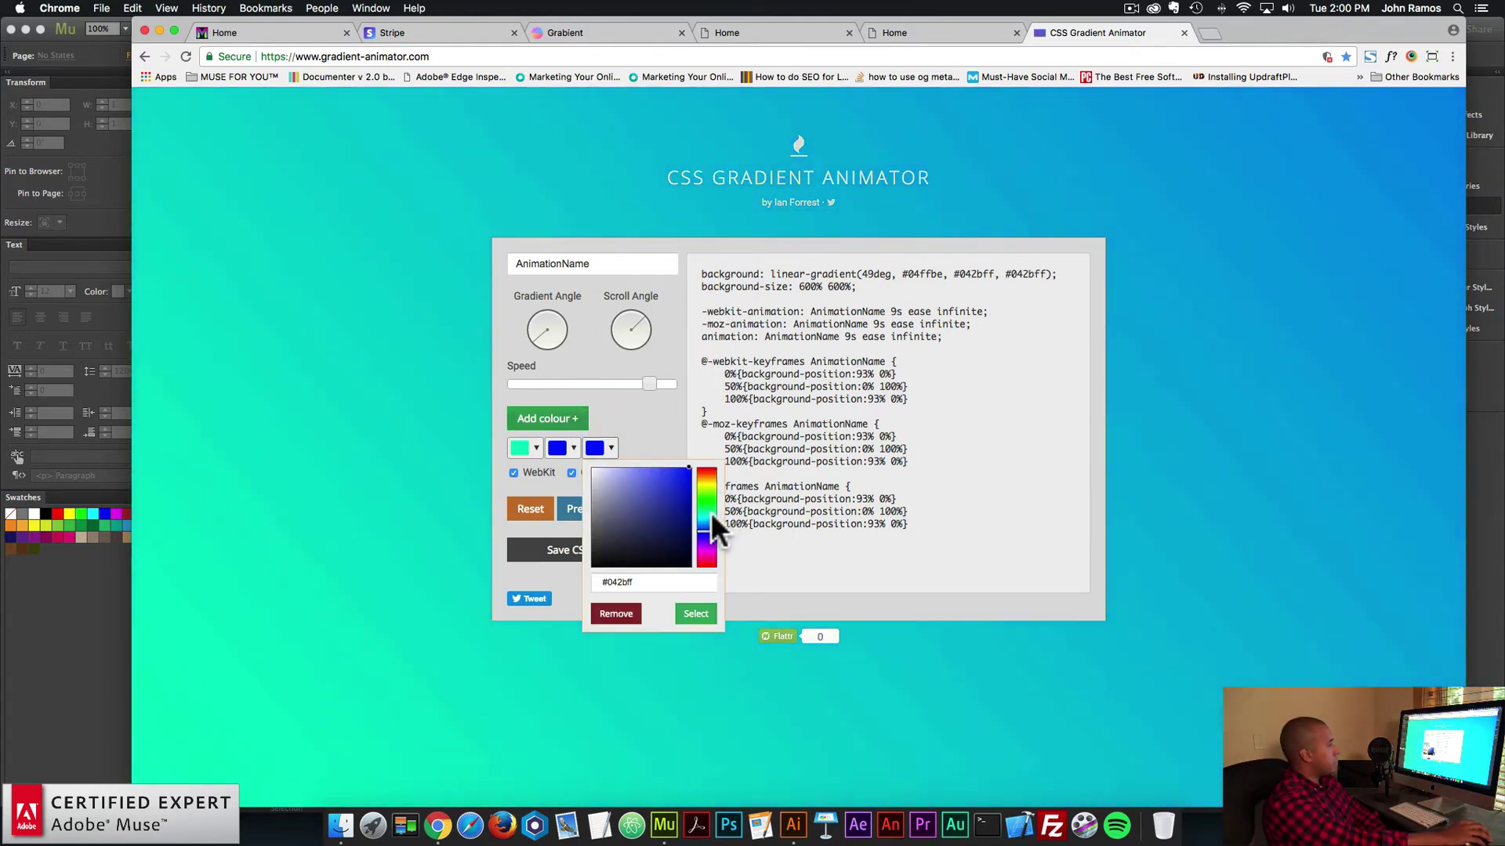
pyautogui.moveTo(711, 517); pyautogui.dragTo(716, 531)
pyautogui.click(695, 615)
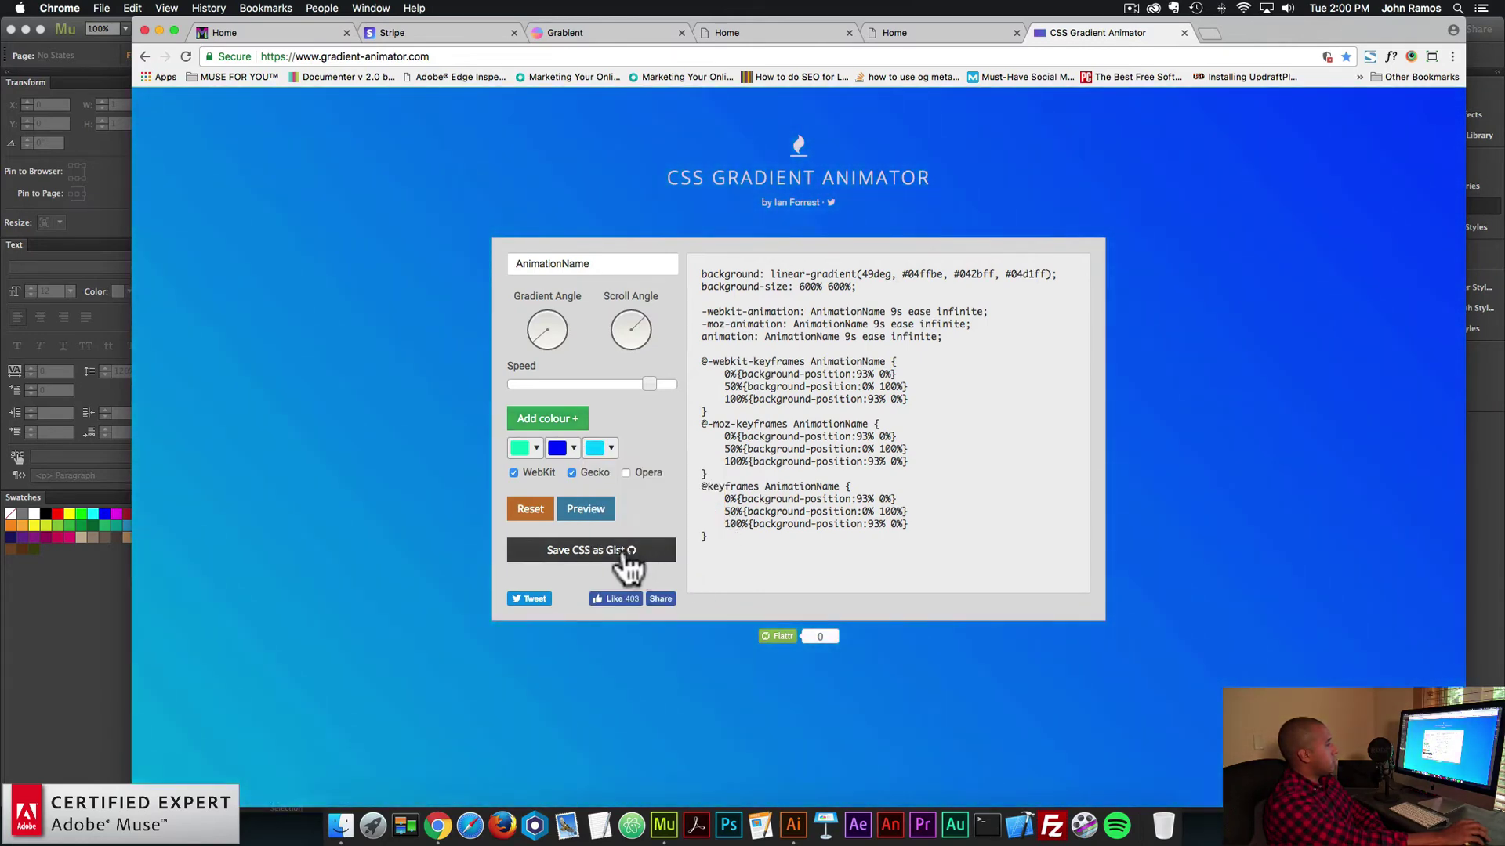
pyautogui.click(596, 511)
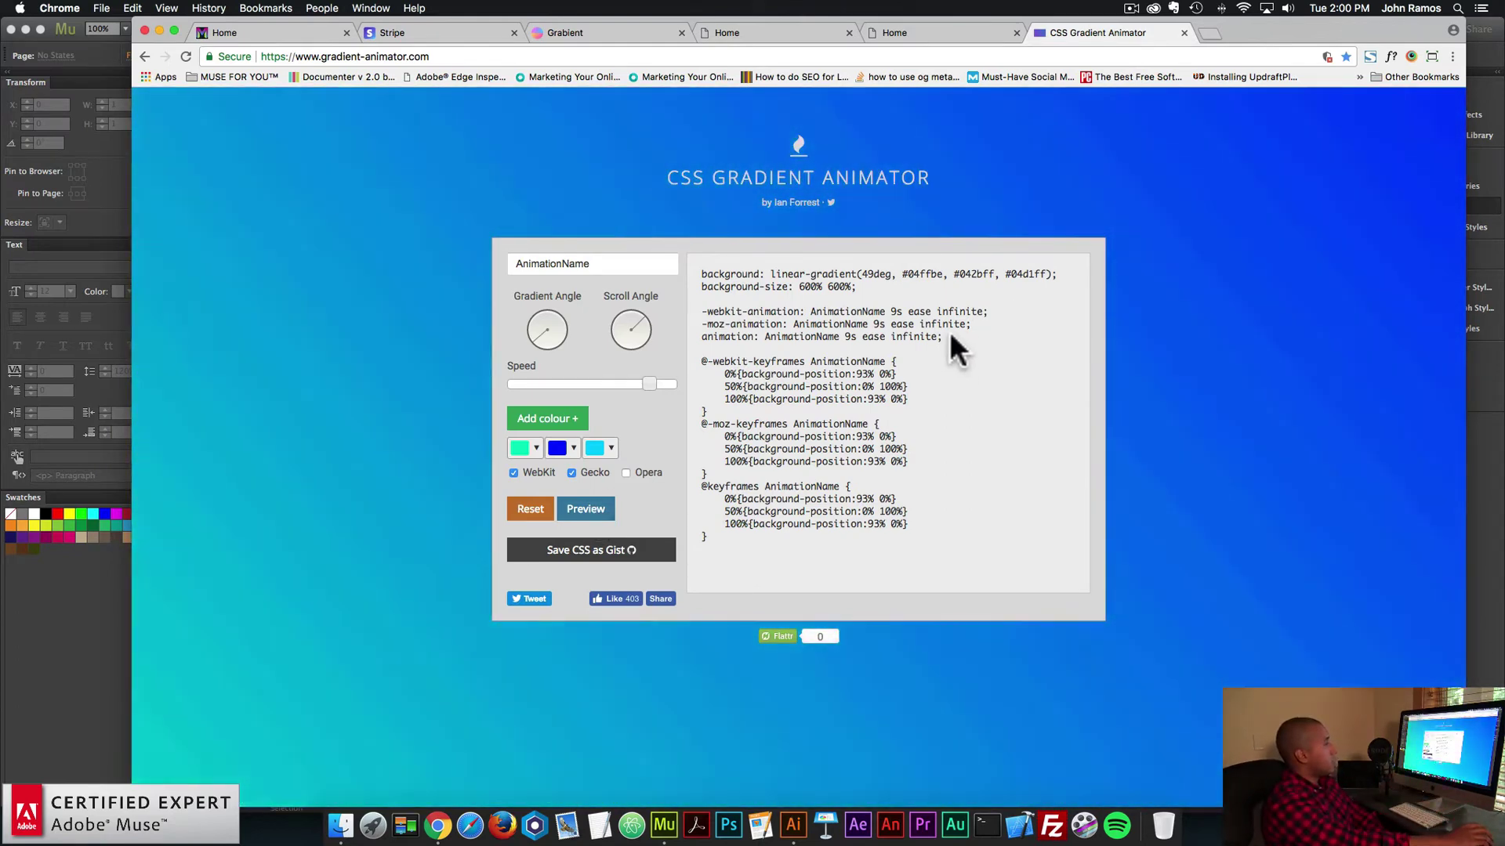
pyautogui.moveTo(945, 338); pyautogui.dragTo(694, 266)
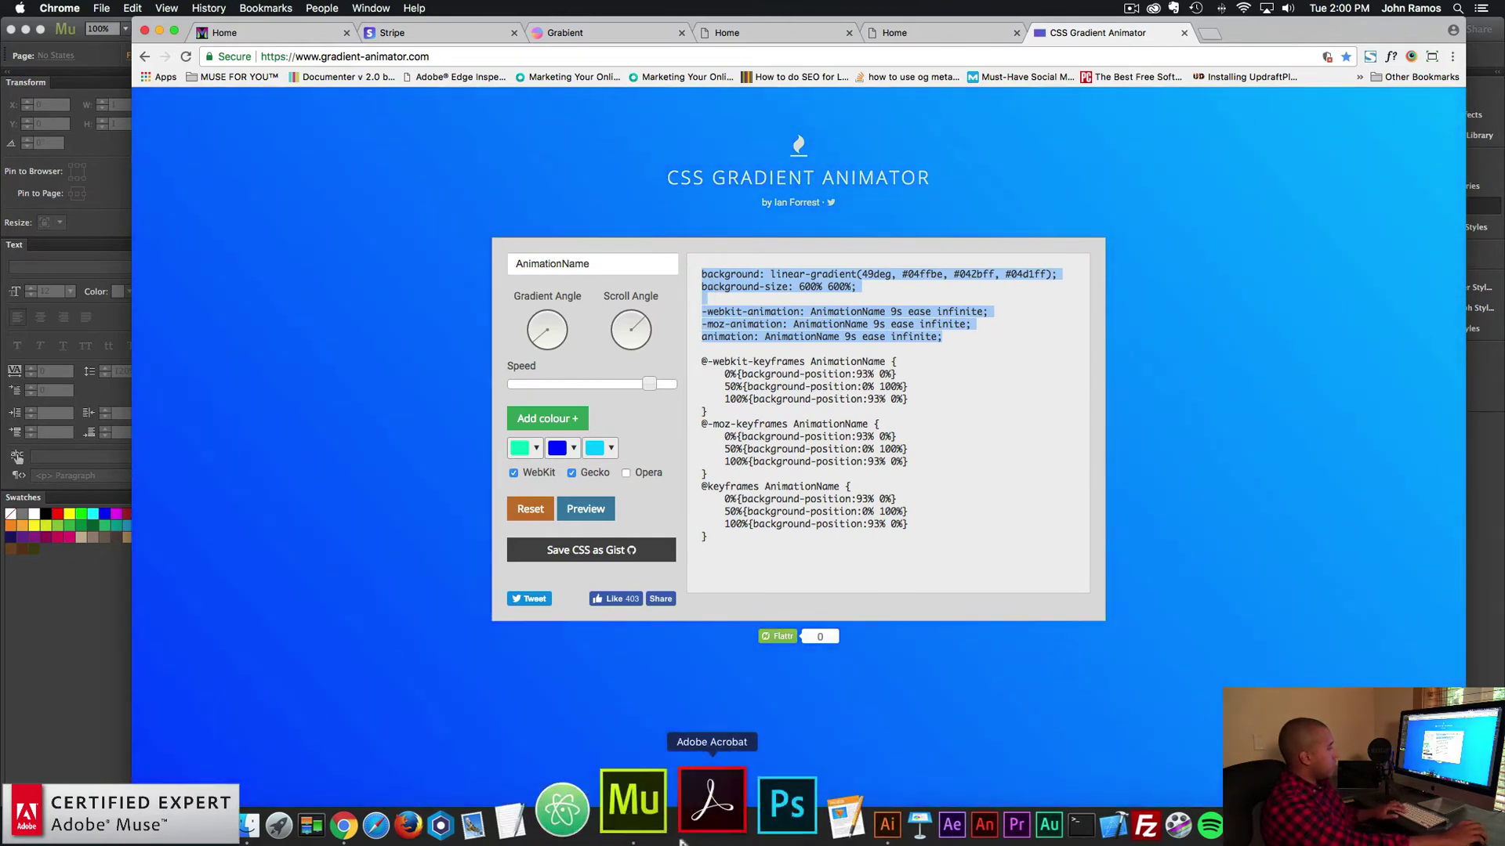
# - Replace the Graphic Styler widget's style code with the copied gradient animation CSS
pyautogui.press('super+Tab')
pyautogui.click(430, 188)
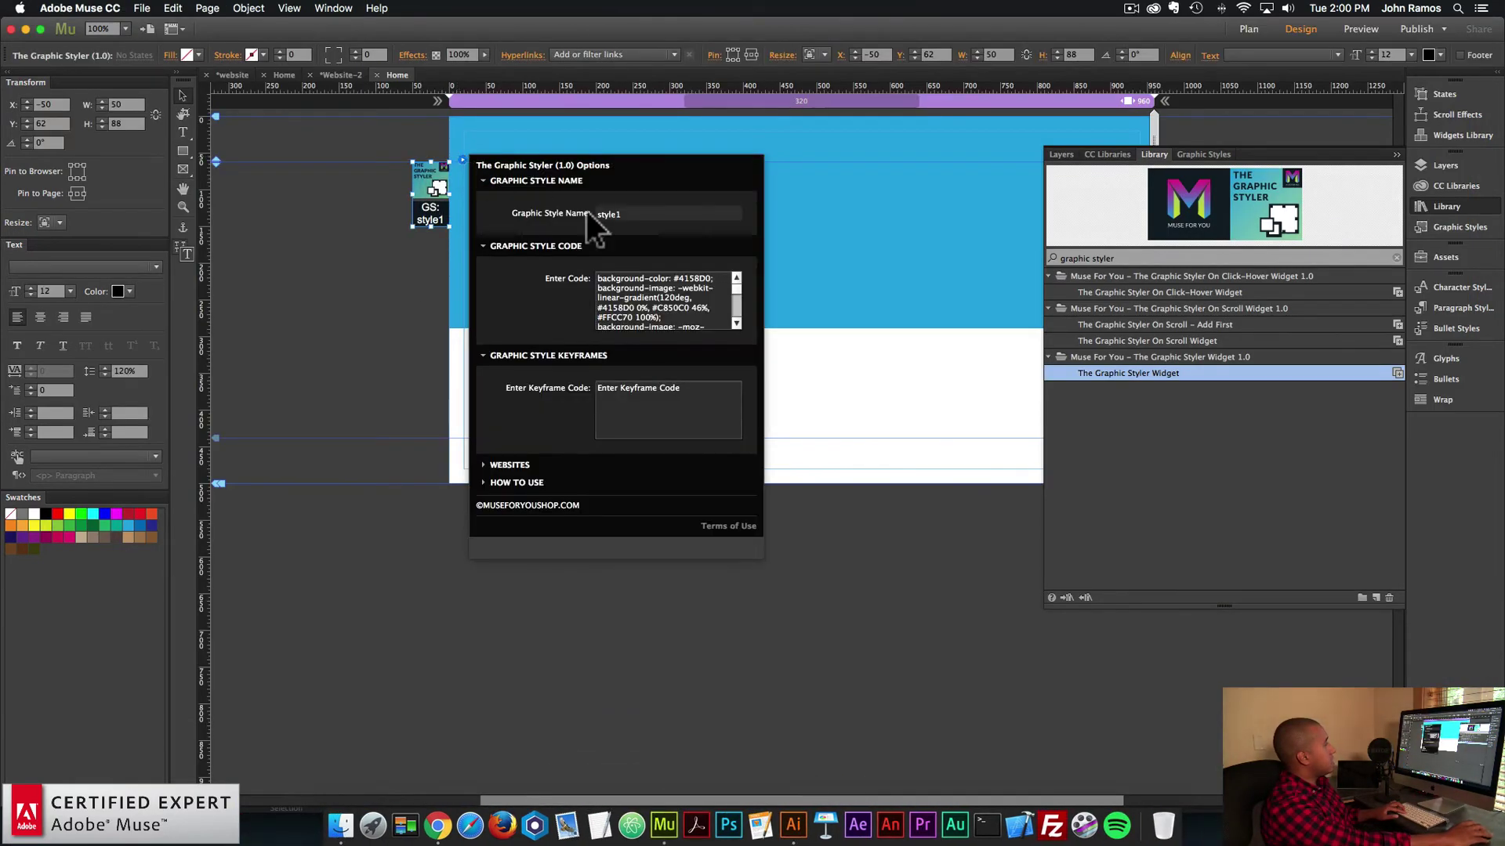
pyautogui.click(658, 303)
pyautogui.press('super+a')
pyautogui.press('super+v')
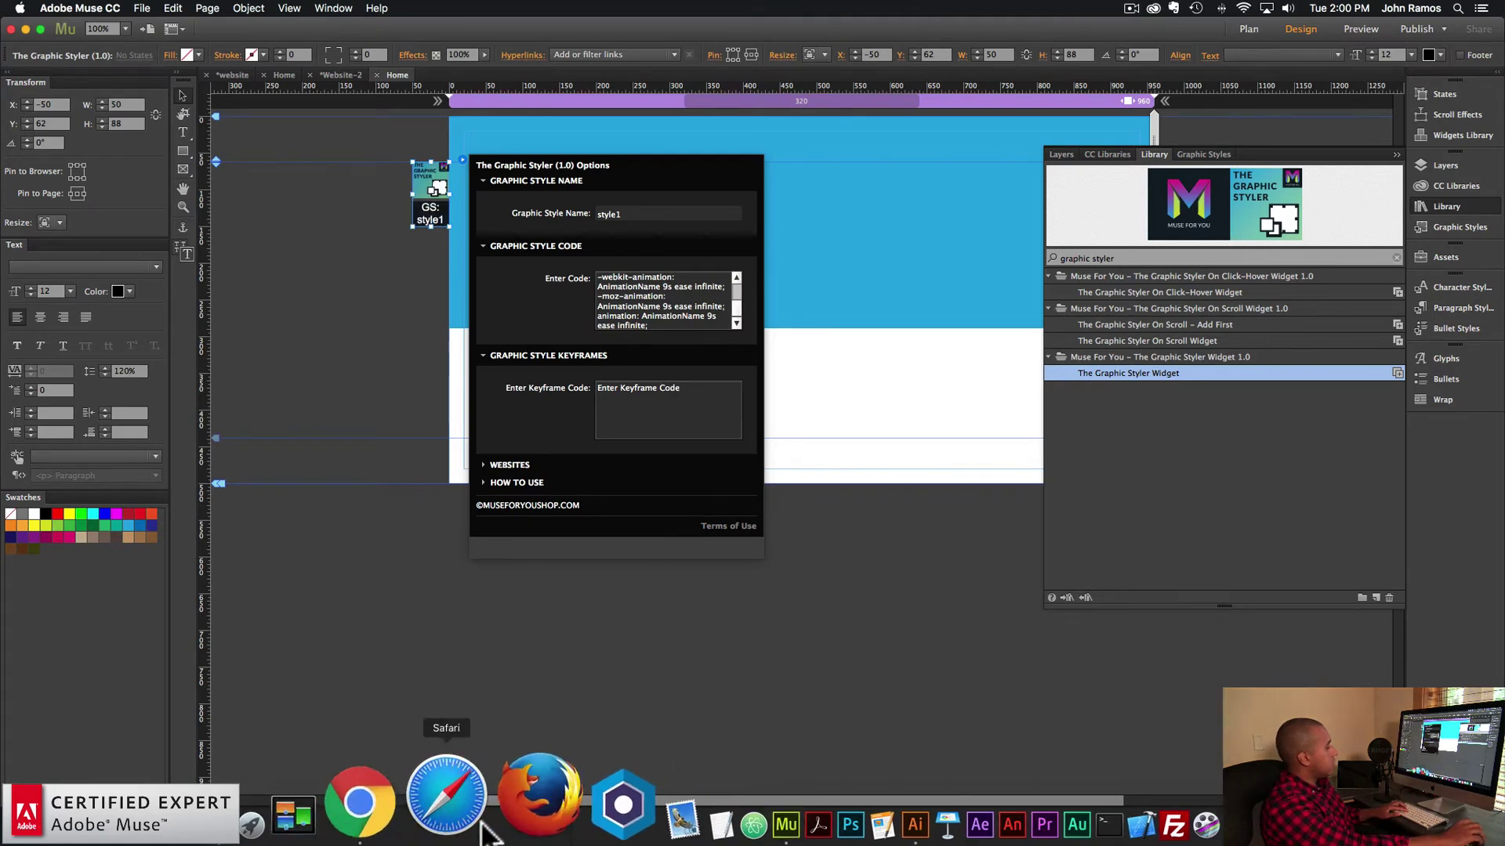
pyautogui.click(449, 820)
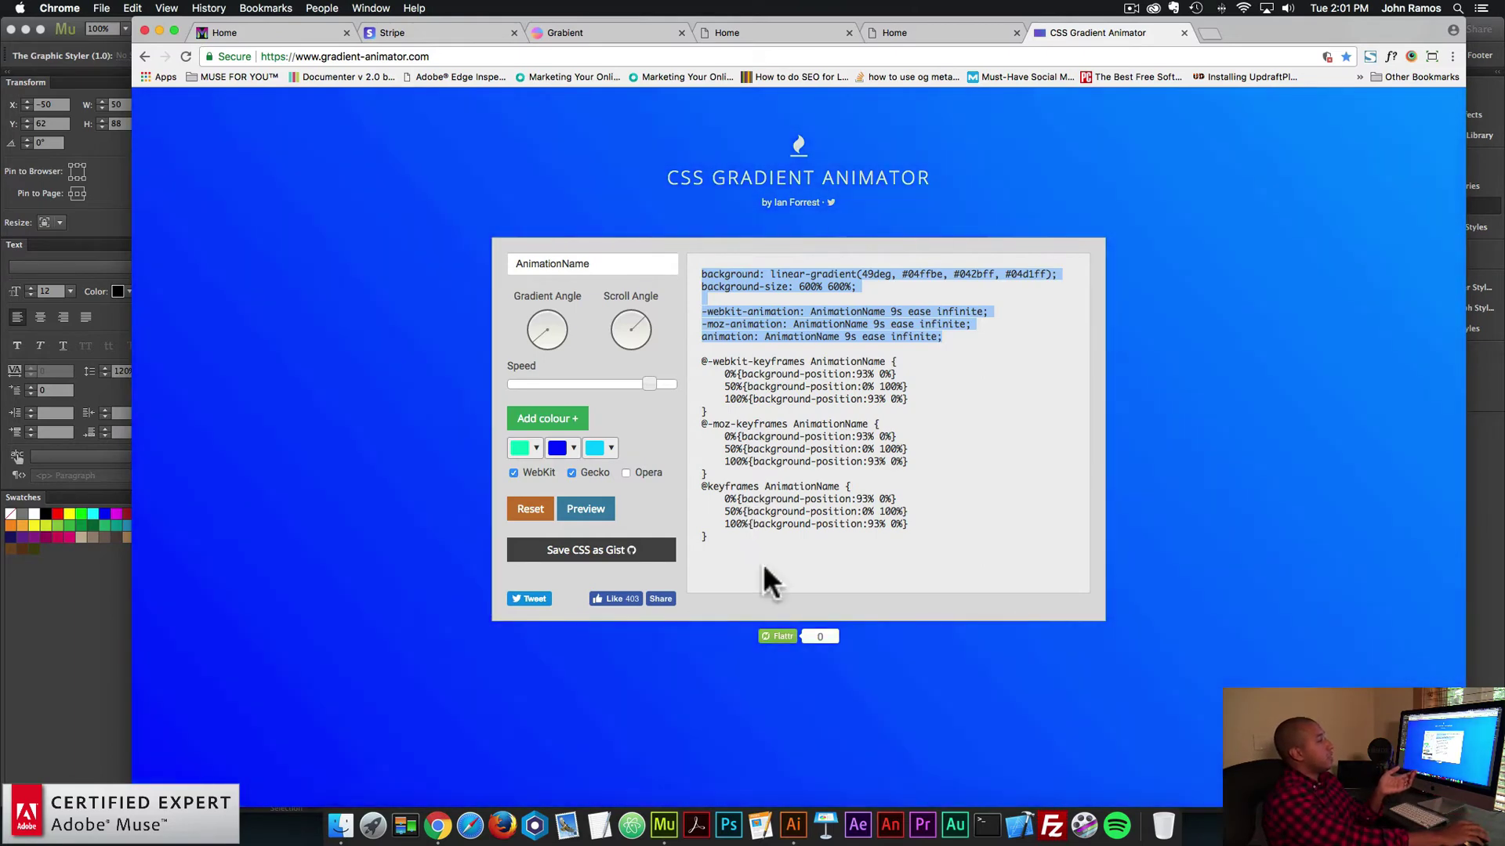
pyautogui.click(721, 542)
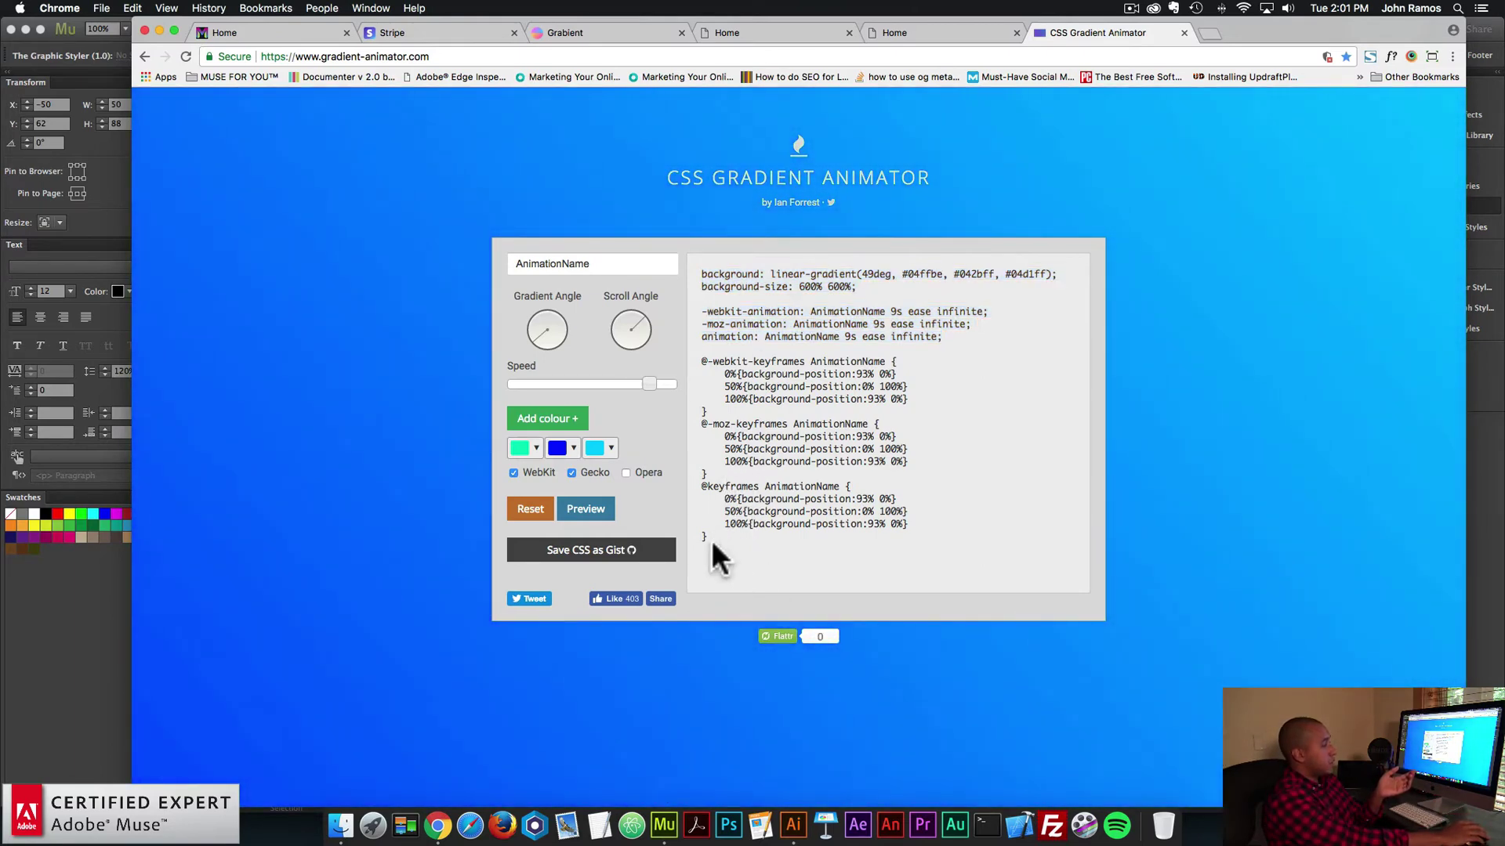
pyautogui.moveTo(711, 539); pyautogui.dragTo(698, 354)
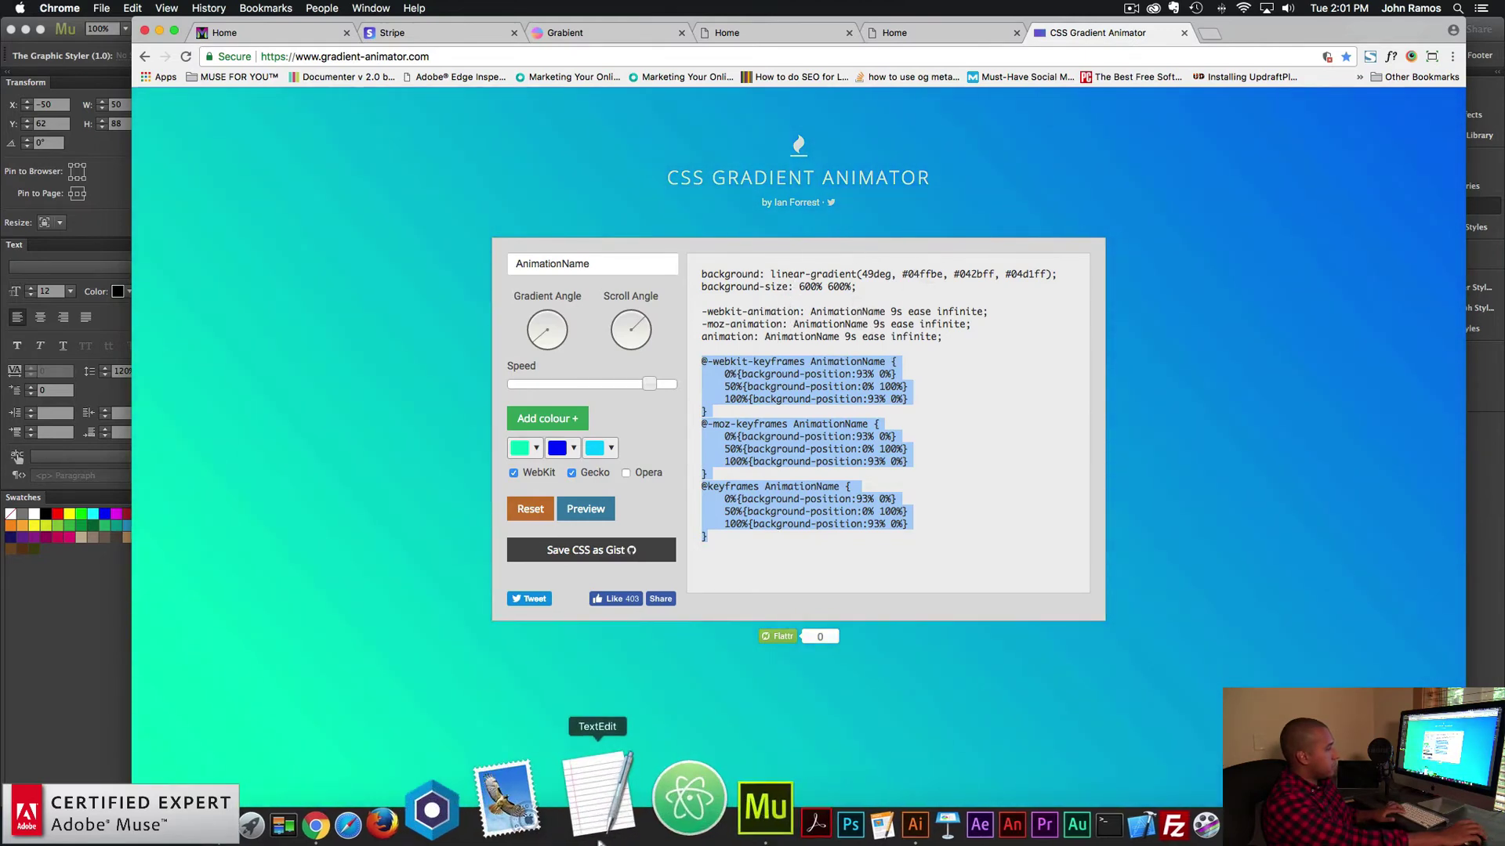
pyautogui.click(672, 807)
pyautogui.click(462, 159)
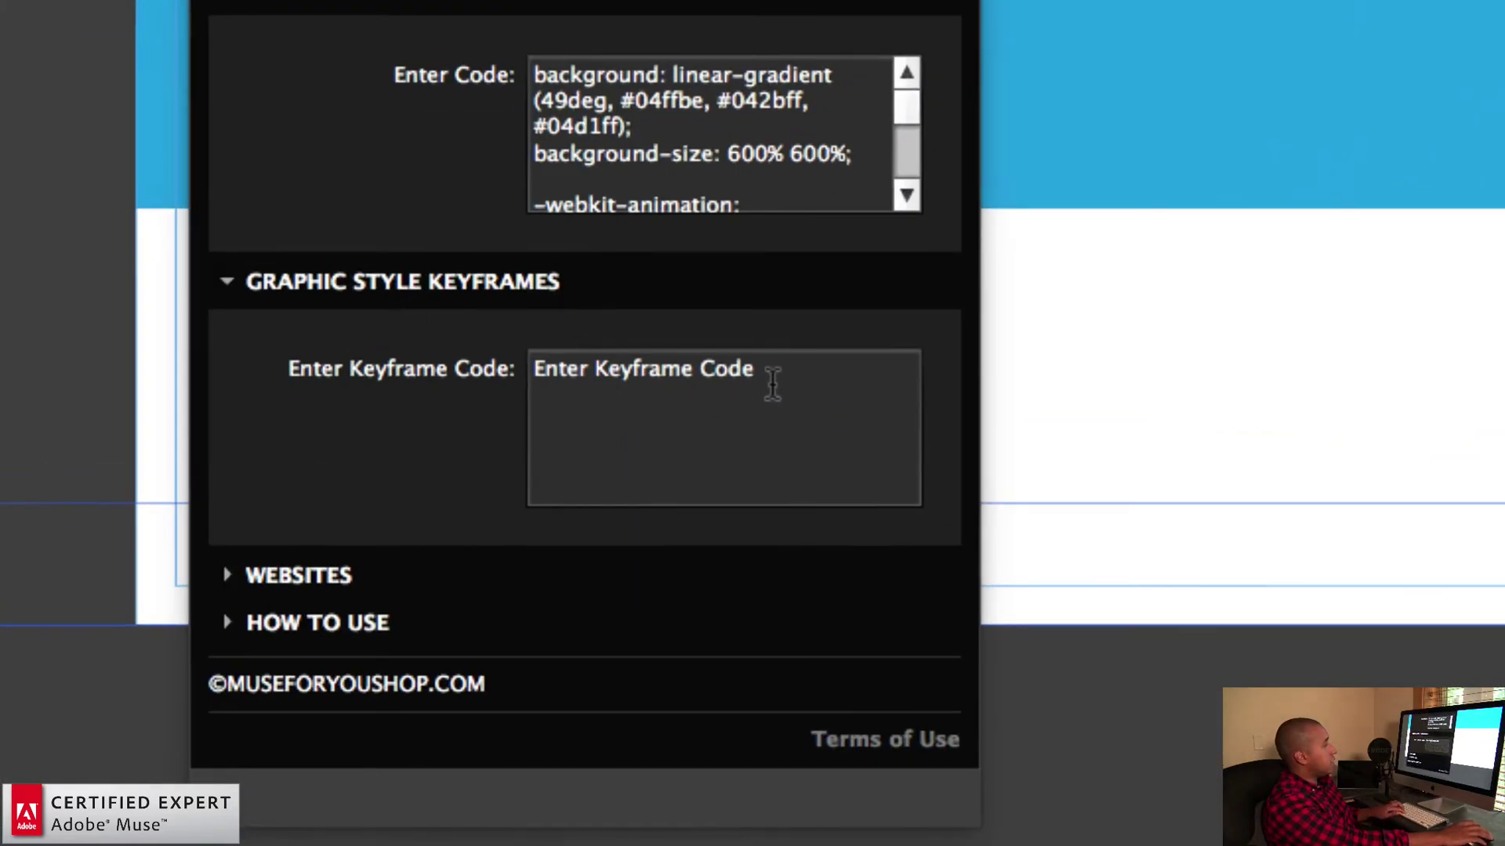
pyautogui.click(772, 384)
pyautogui.press('super+v')
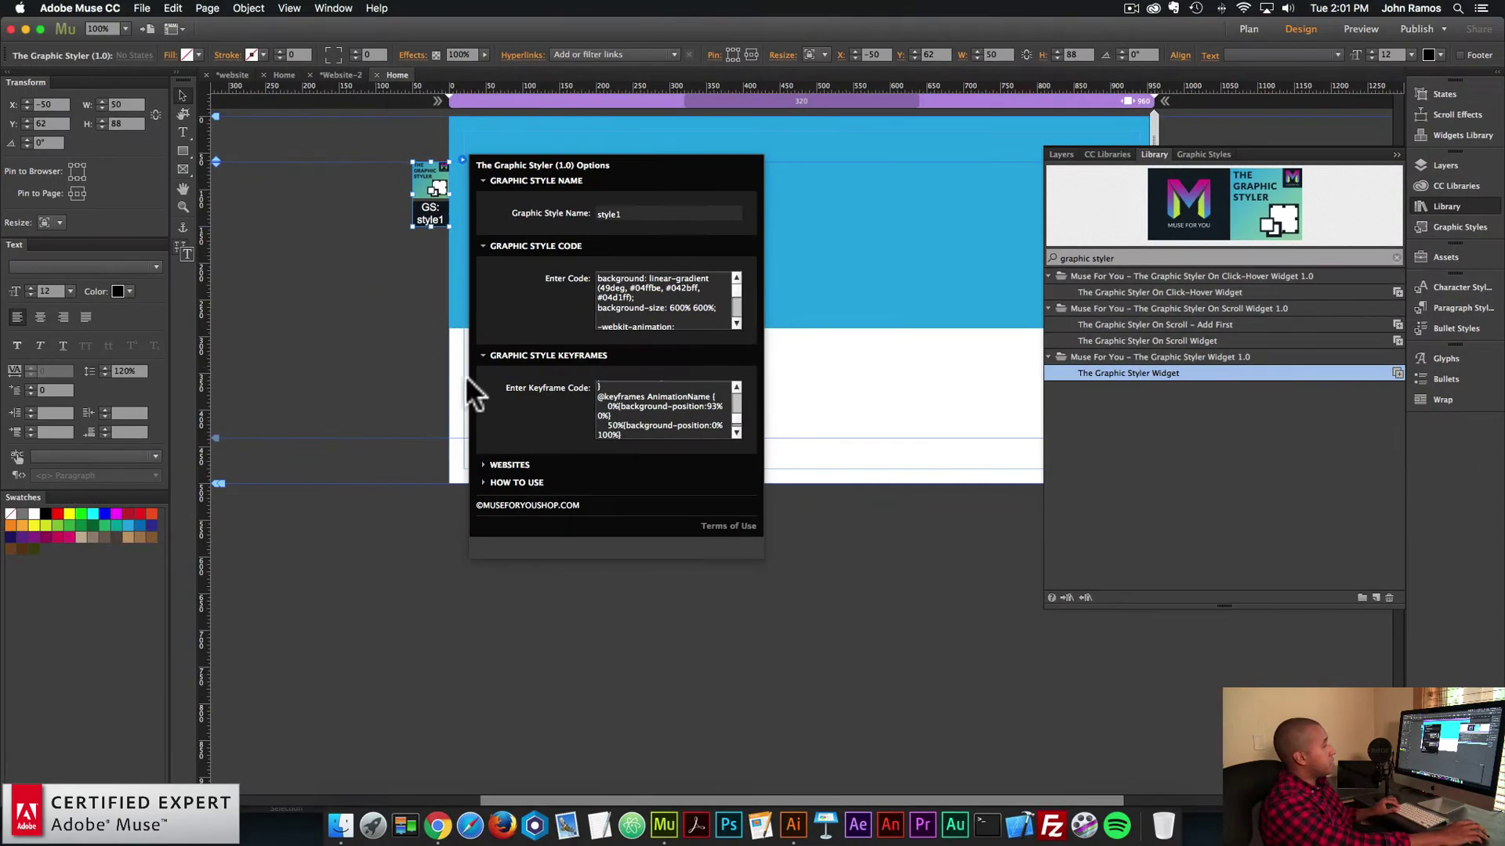
pyautogui.click(299, 182)
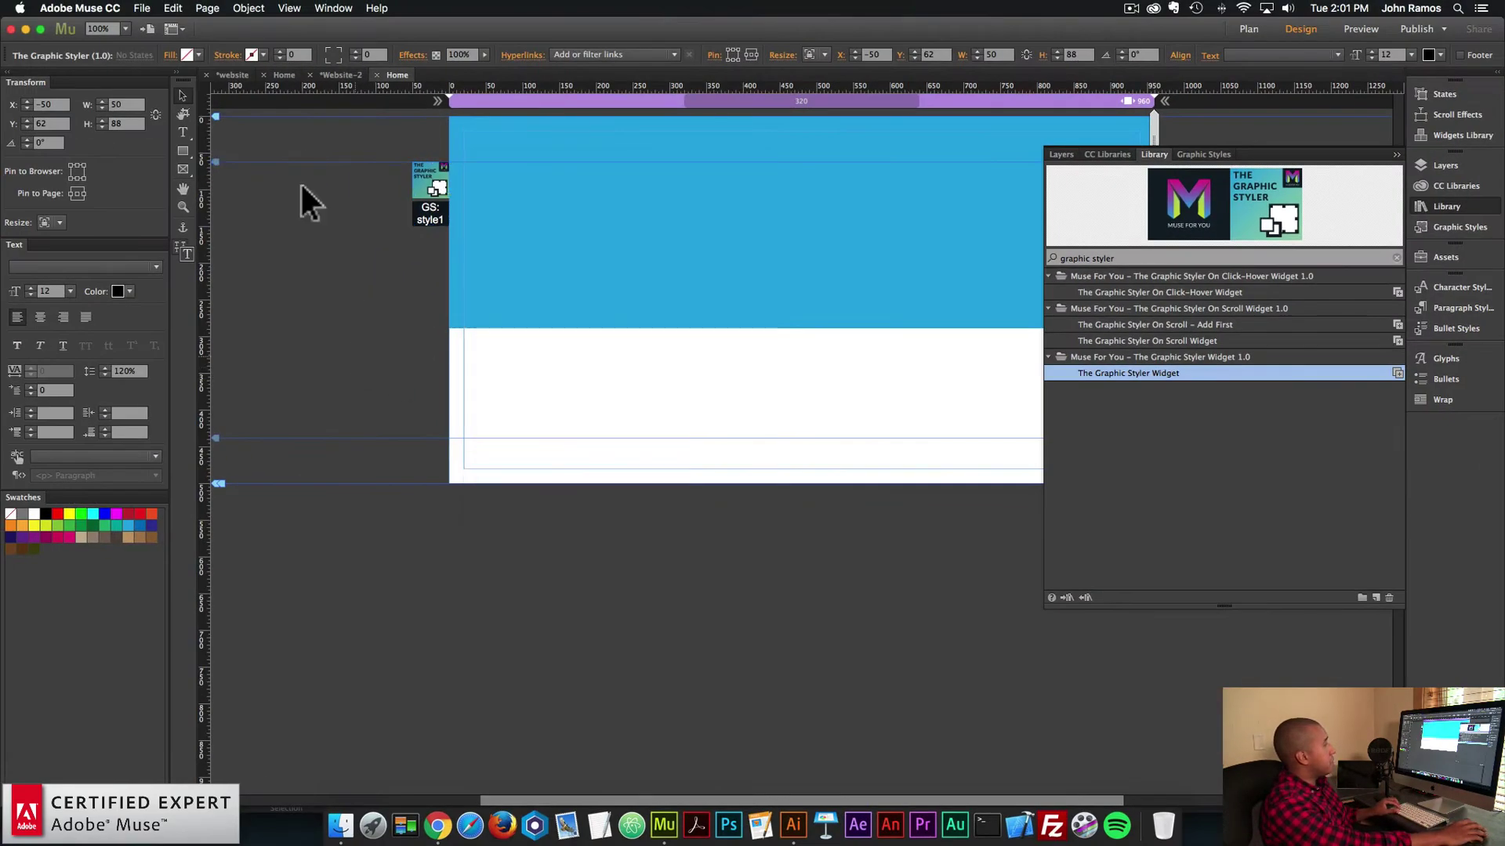
pyautogui.click(142, 8)
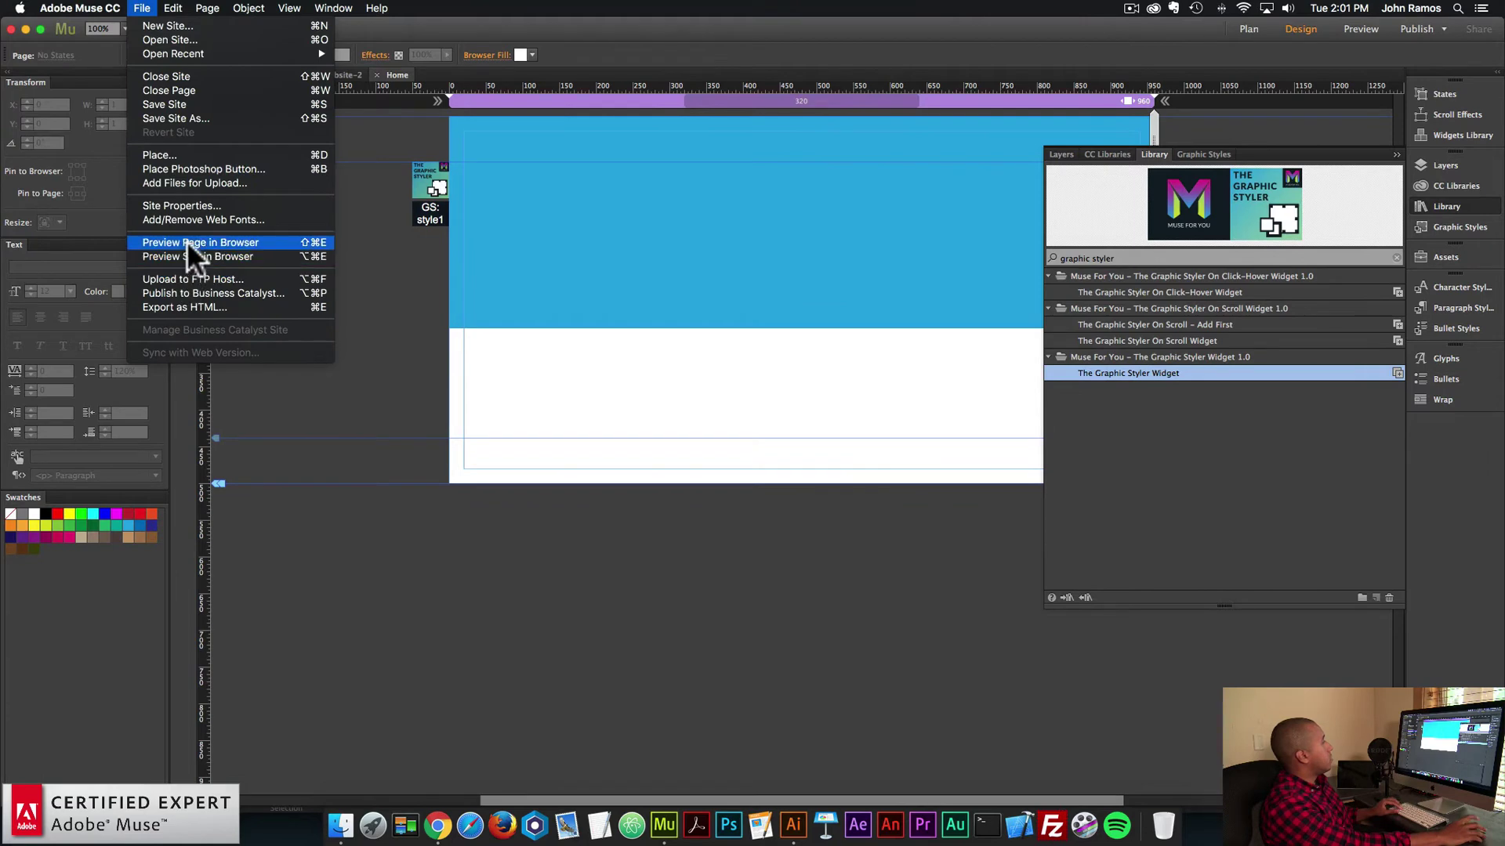
pyautogui.click(186, 242)
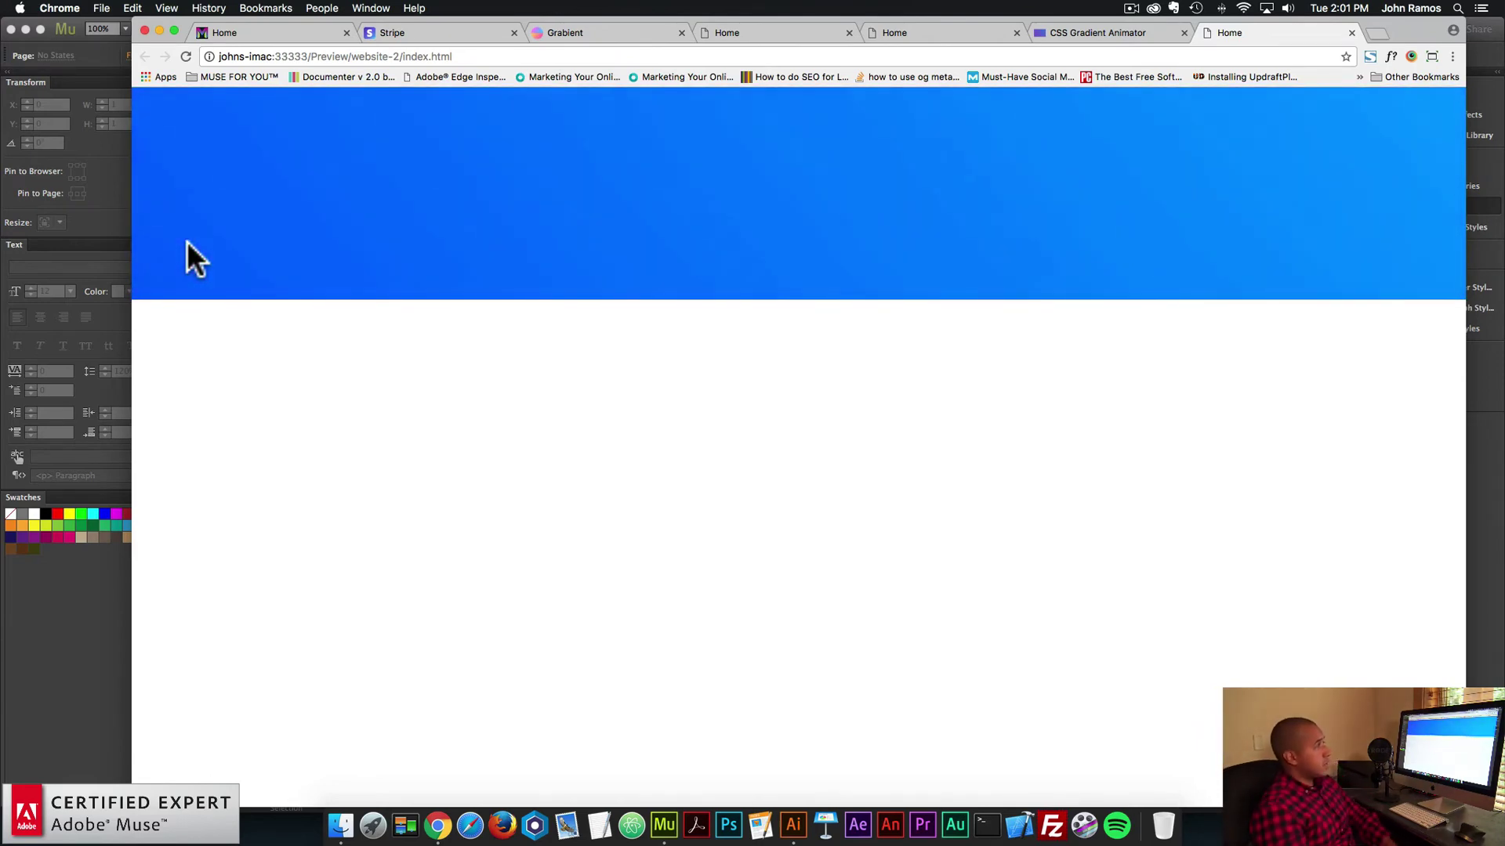
pyautogui.click(89, 55)
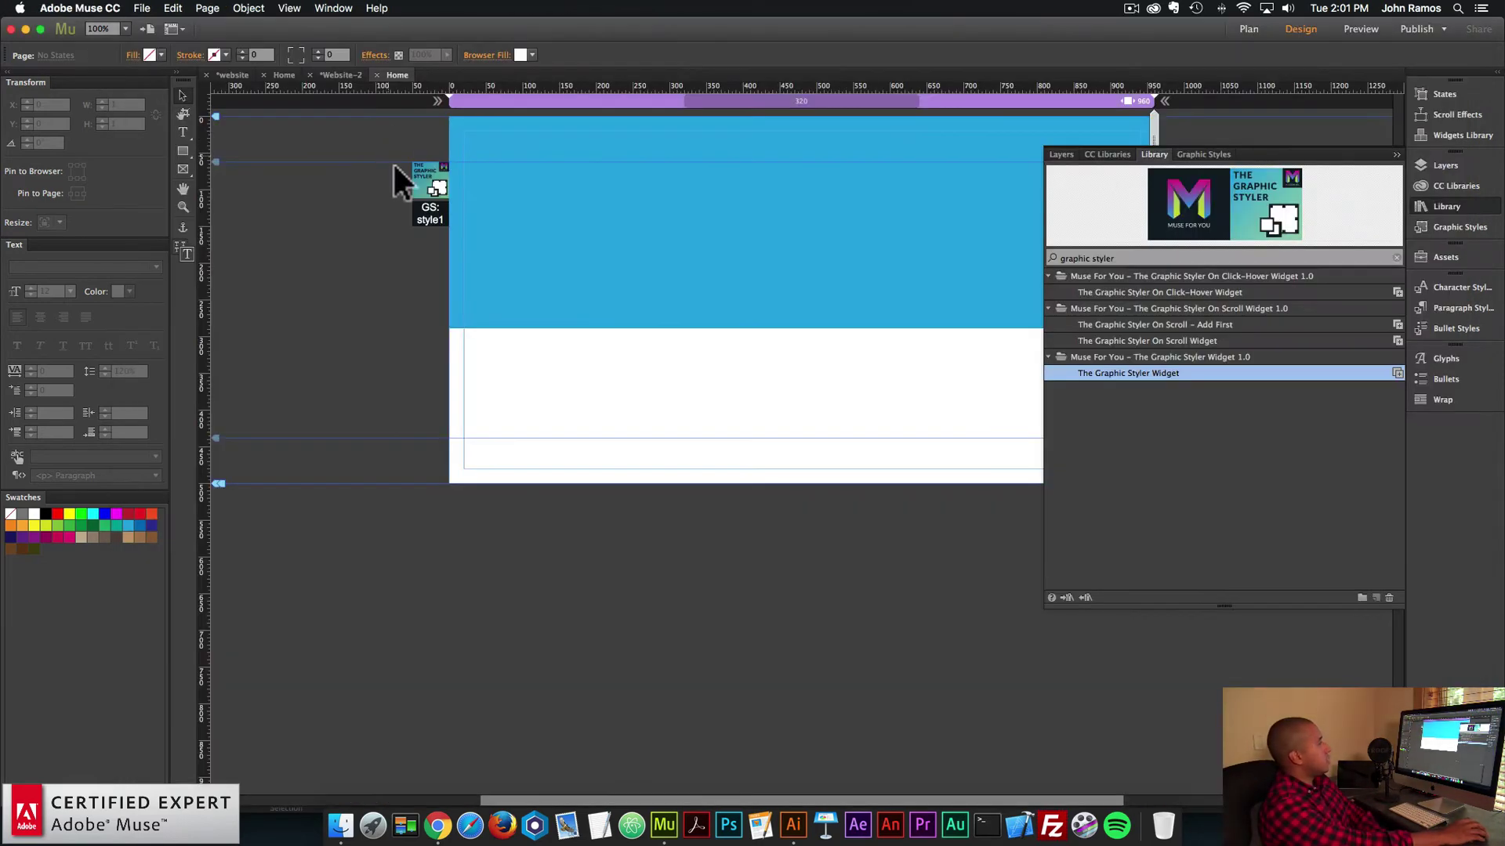
# - Search the Library for 'advanced gradients' and place the Fullscreen – 2 Colors widget on the page
pyautogui.tripleClick(1047, 255)
pyautogui.write('advanced grad')
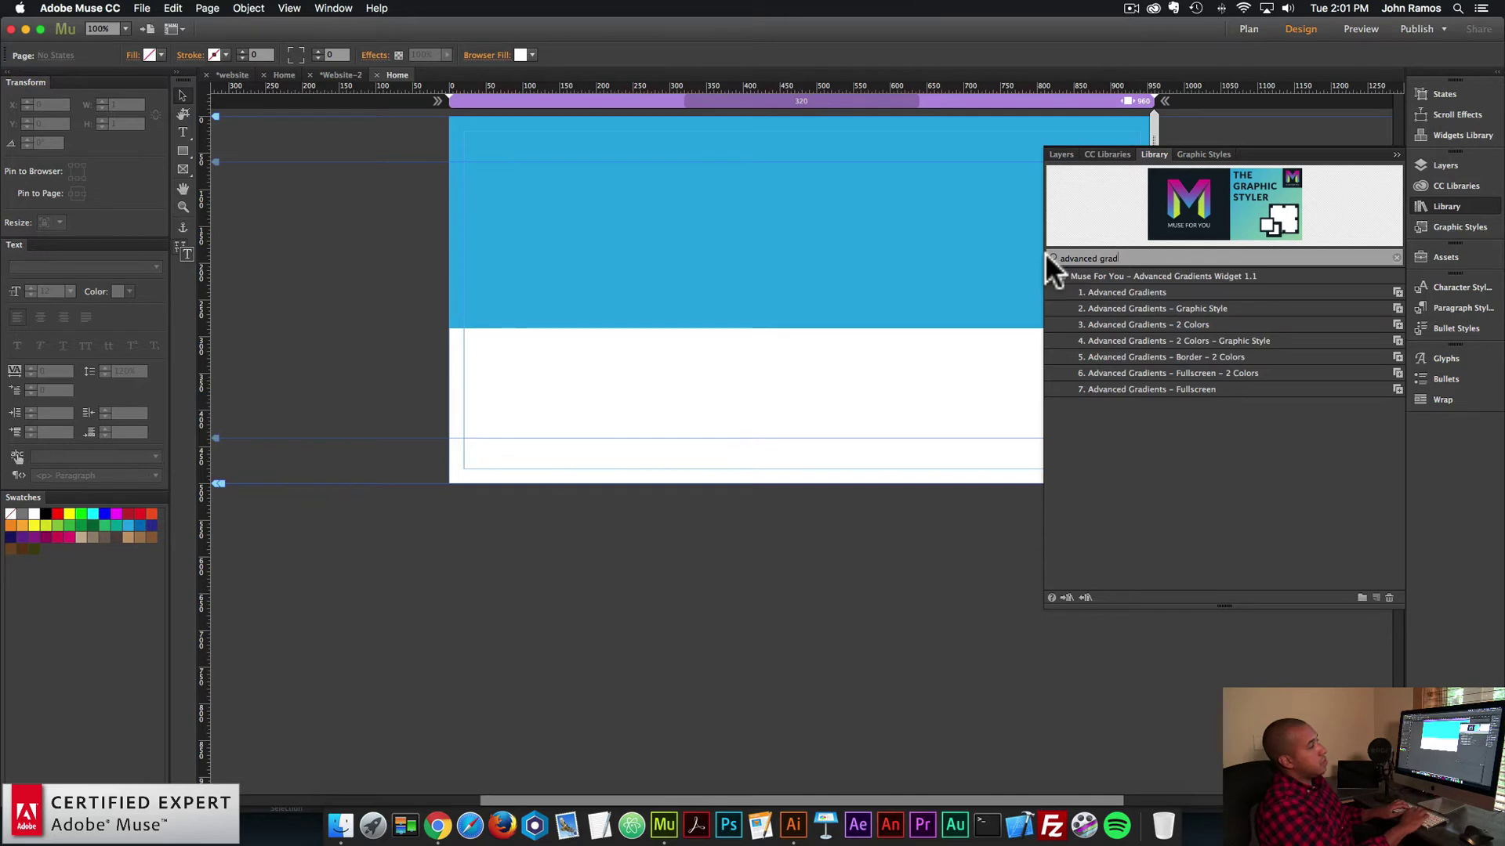
pyautogui.write('ients')
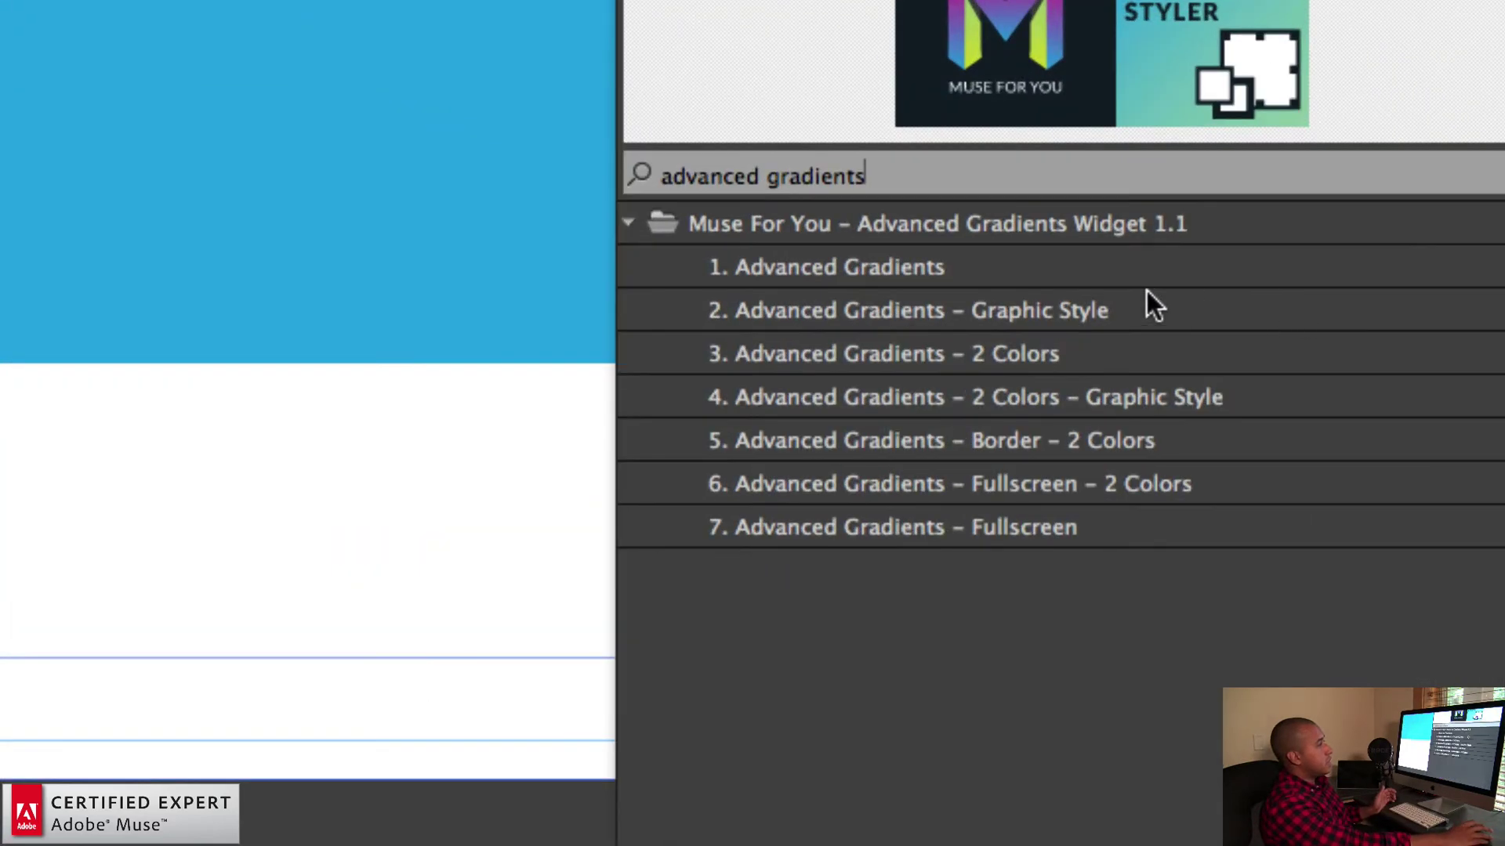
pyautogui.click(1113, 282)
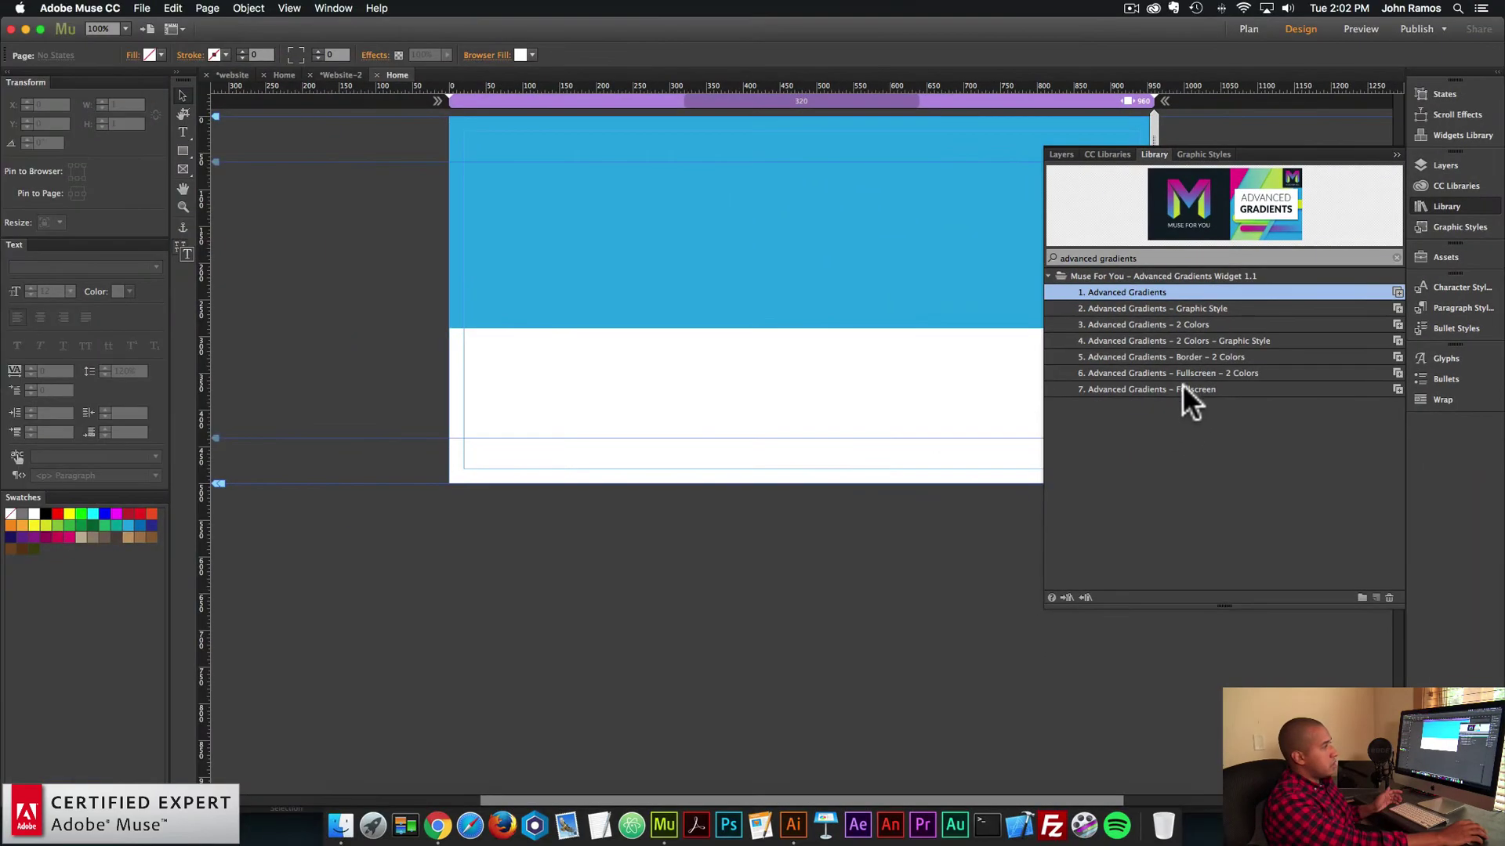
pyautogui.click(1154, 374)
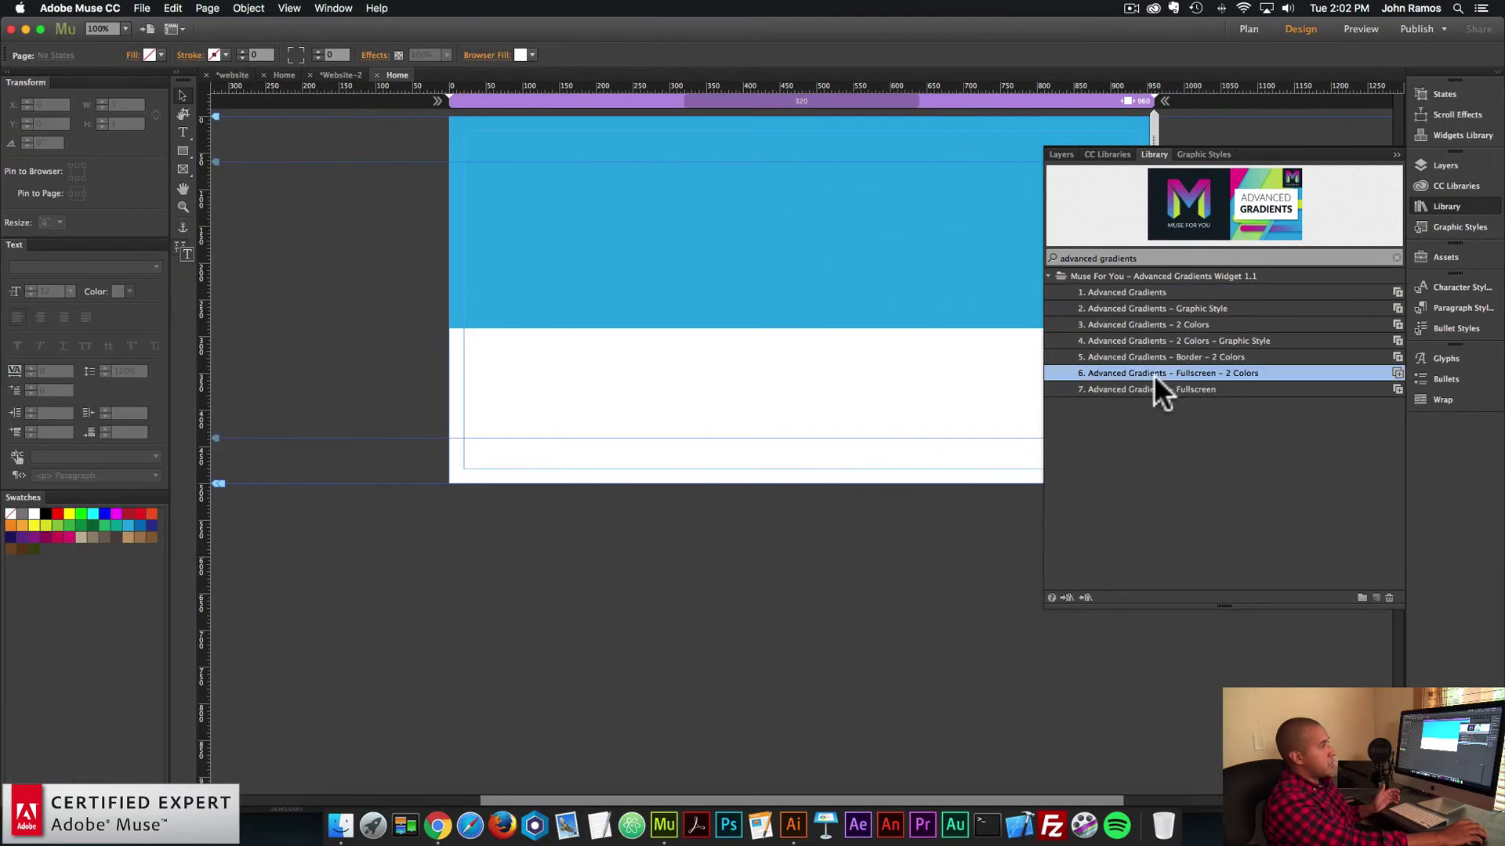
pyautogui.moveTo(1185, 371); pyautogui.dragTo(402, 156)
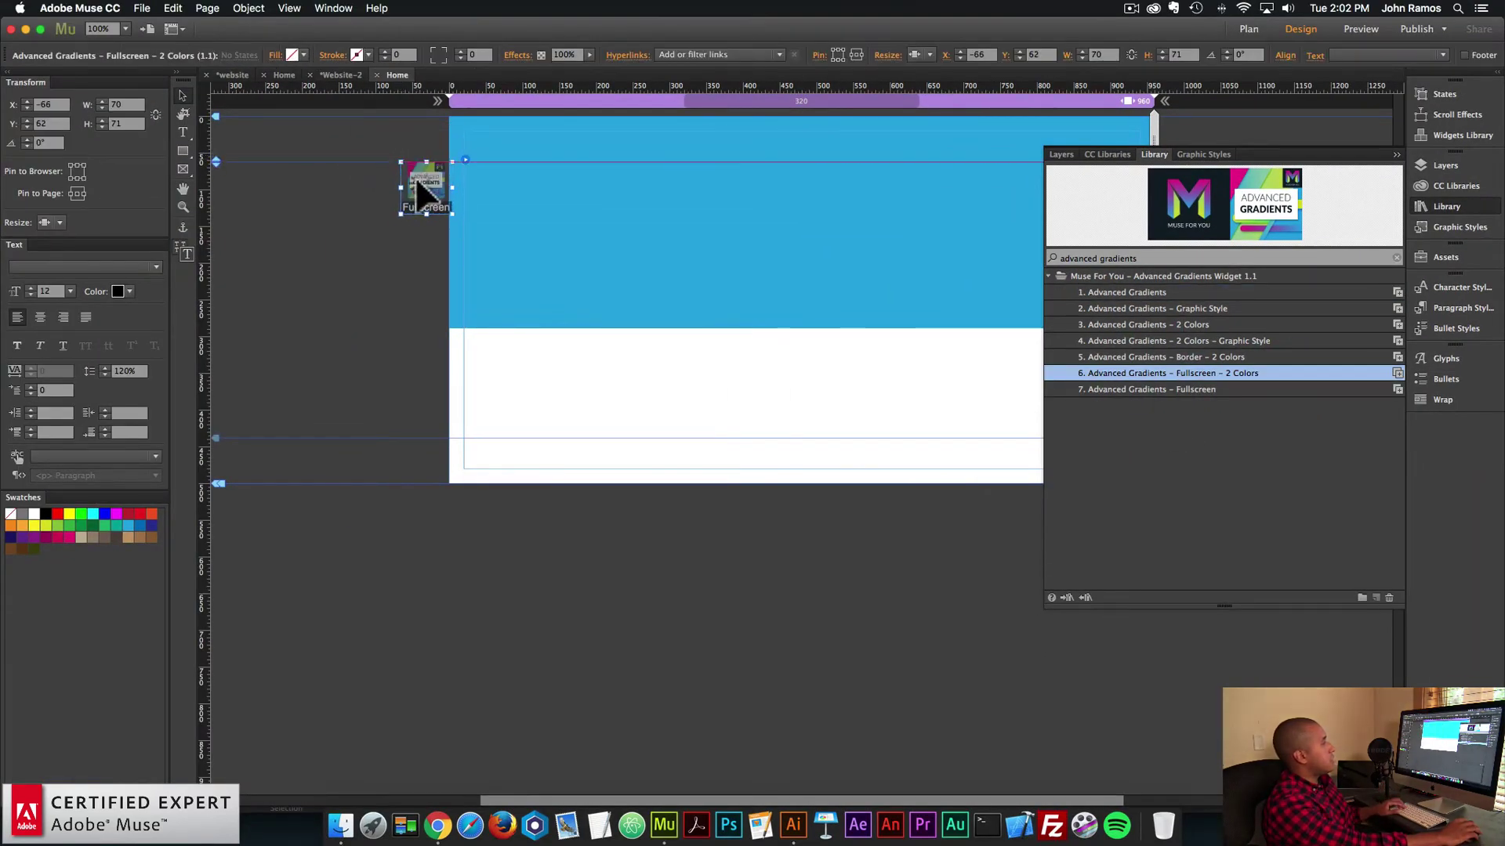
# - Delete the blue header rectangle
pyautogui.click(619, 224)
pyautogui.rightClick(611, 210)
pyautogui.click(665, 365)
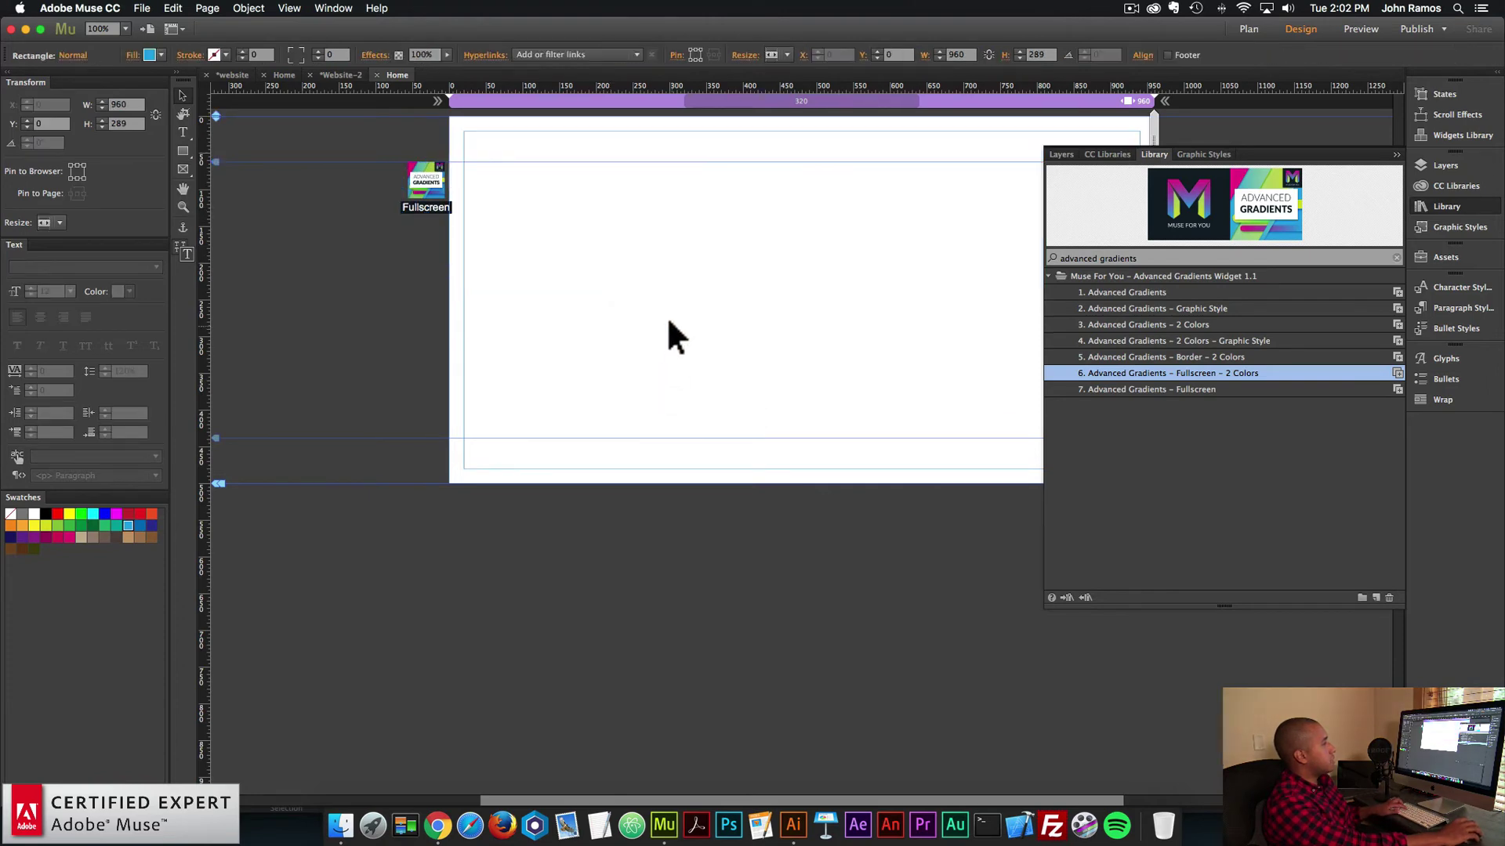
pyautogui.click(141, 9)
# - Preview the full-window blue-to-green gradient in Chrome, then open the Fullscreen widget's options in Muse
pyautogui.click(190, 239)
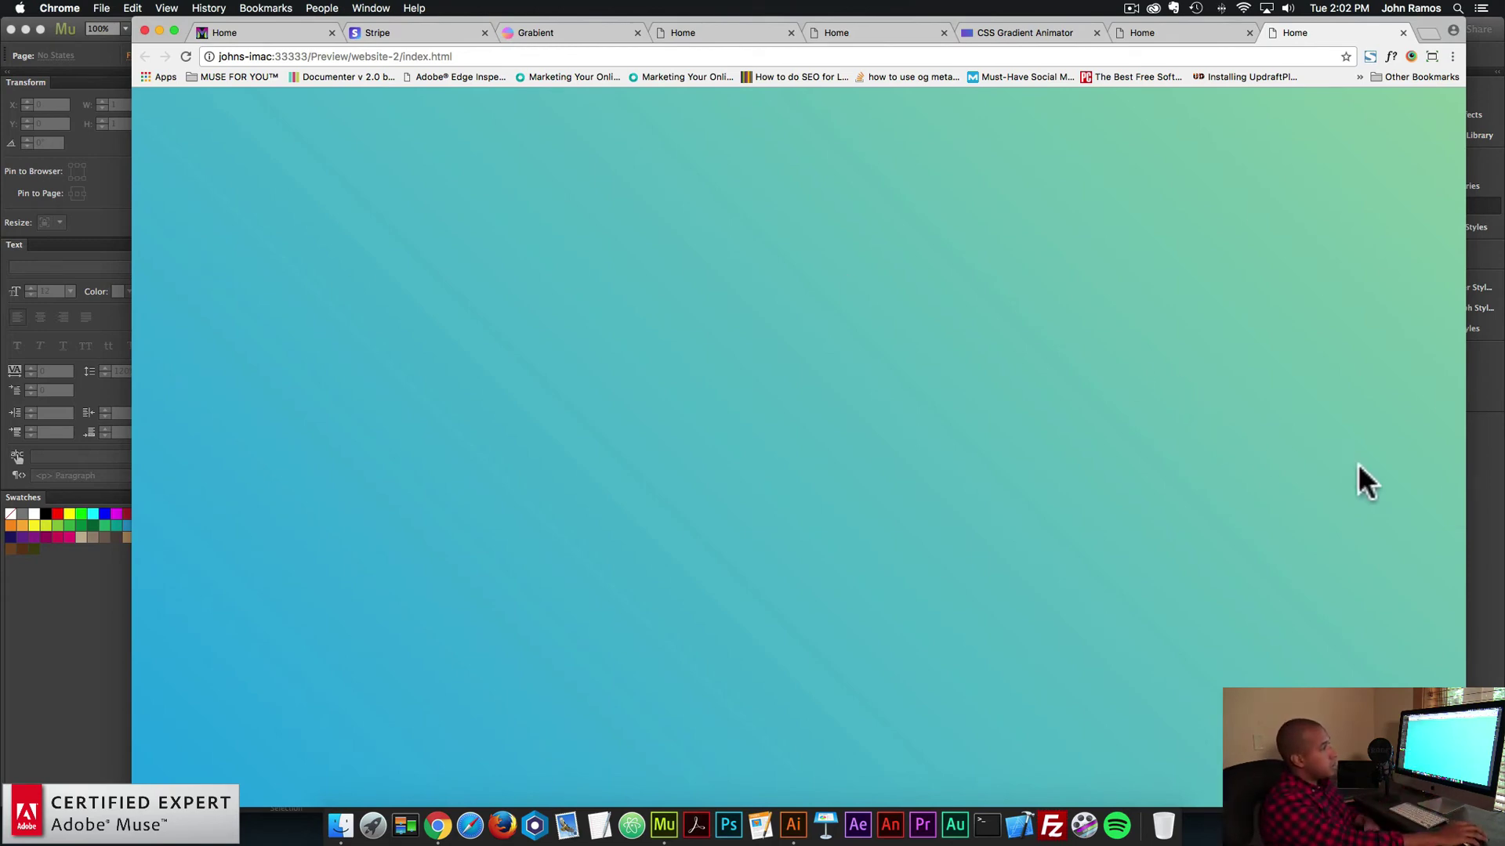
pyautogui.click(1496, 509)
pyautogui.click(436, 192)
pyautogui.click(464, 160)
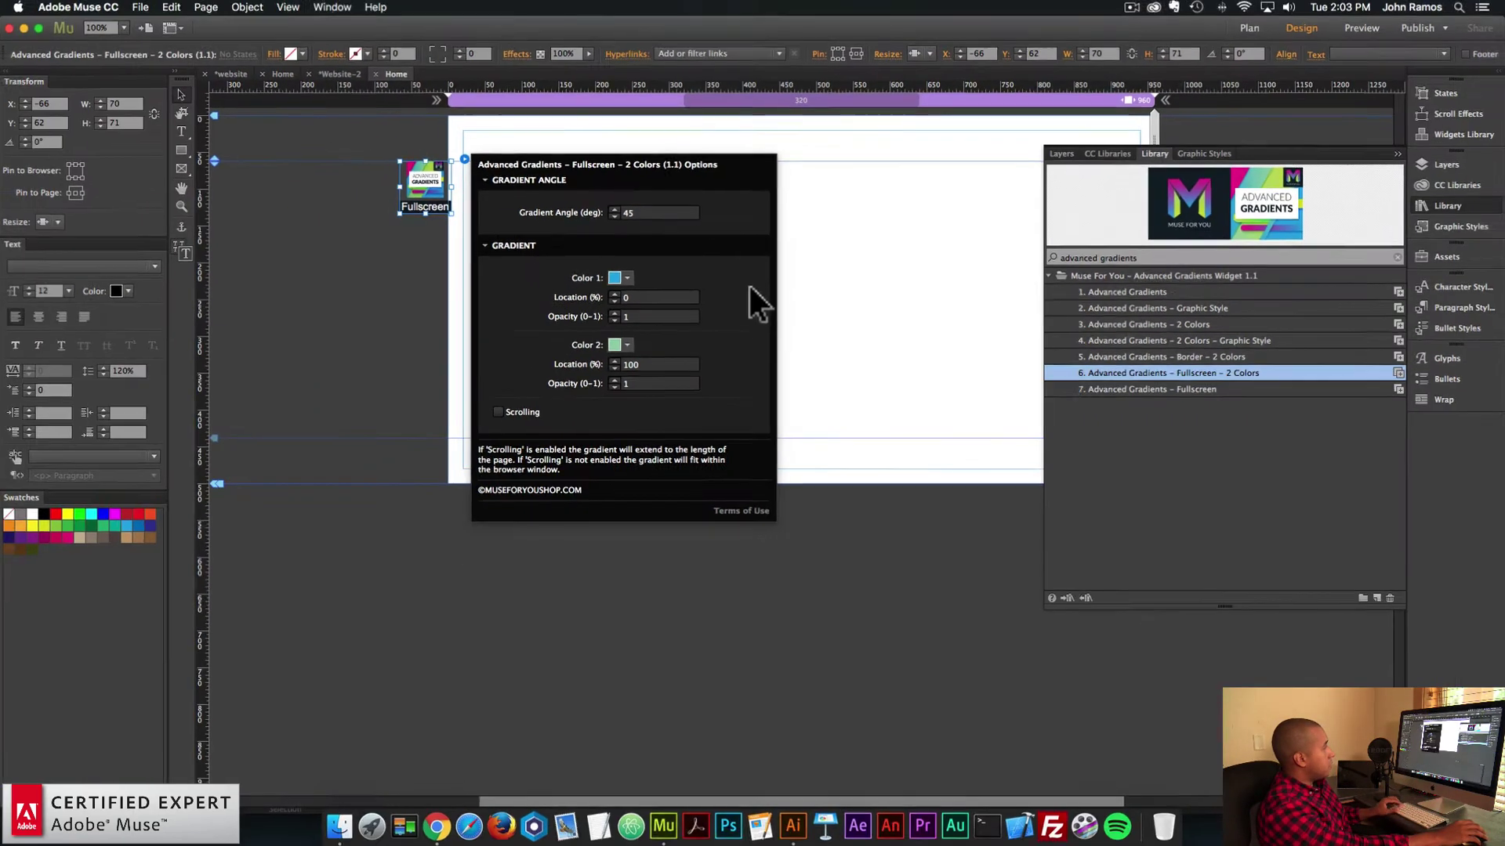
# - Try a 590×433 2 Colors gradient box, delete it, and place the Graphic Style gradient widget
pyautogui.click(408, 188)
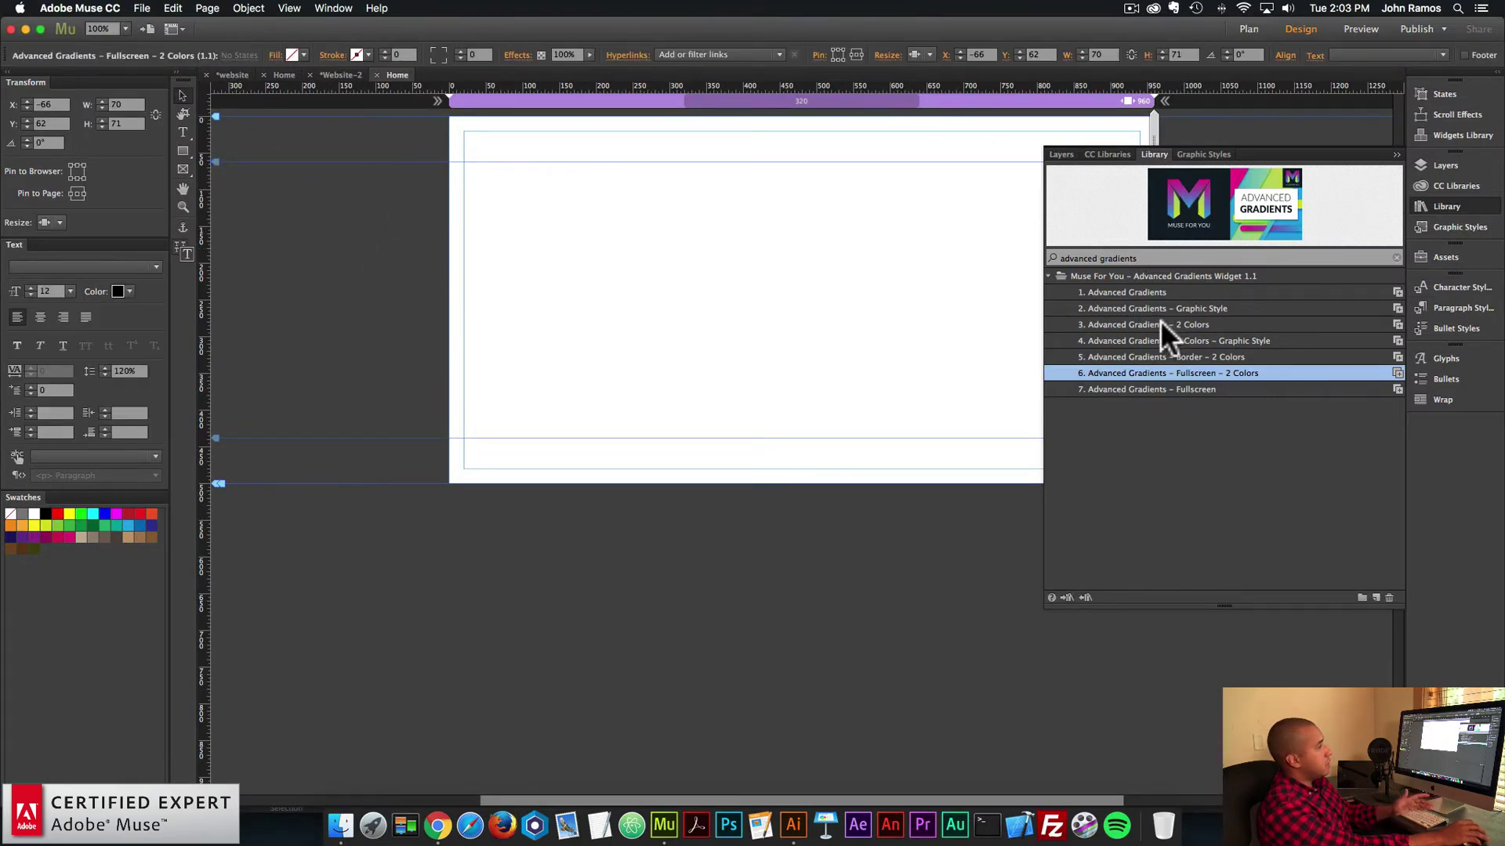
pyautogui.moveTo(1160, 323); pyautogui.dragTo(580, 202)
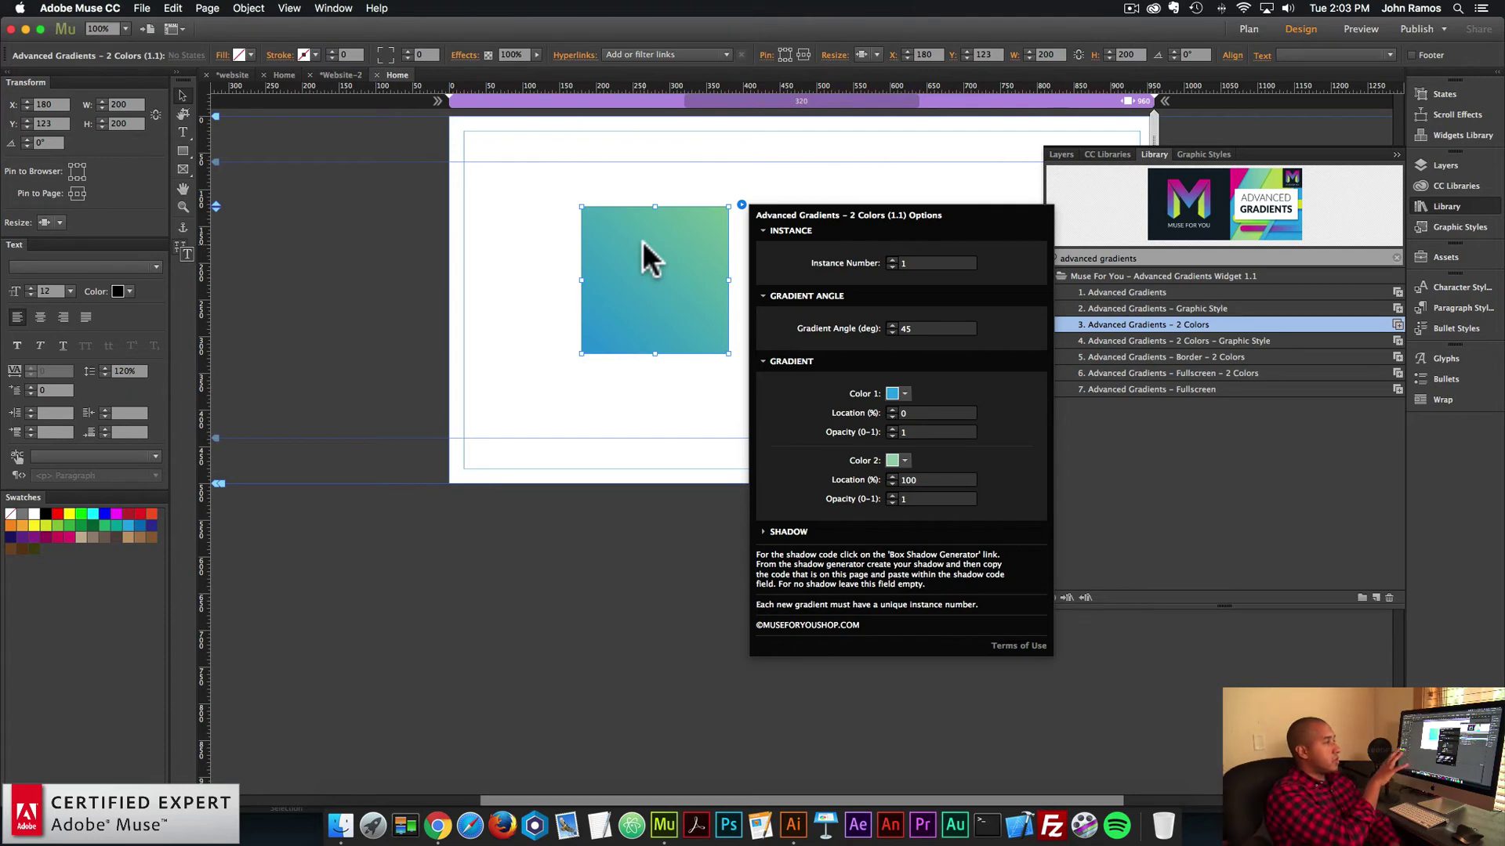
pyautogui.moveTo(729, 280); pyautogui.dragTo(1015, 280)
pyautogui.moveTo(797, 353); pyautogui.dragTo(799, 527)
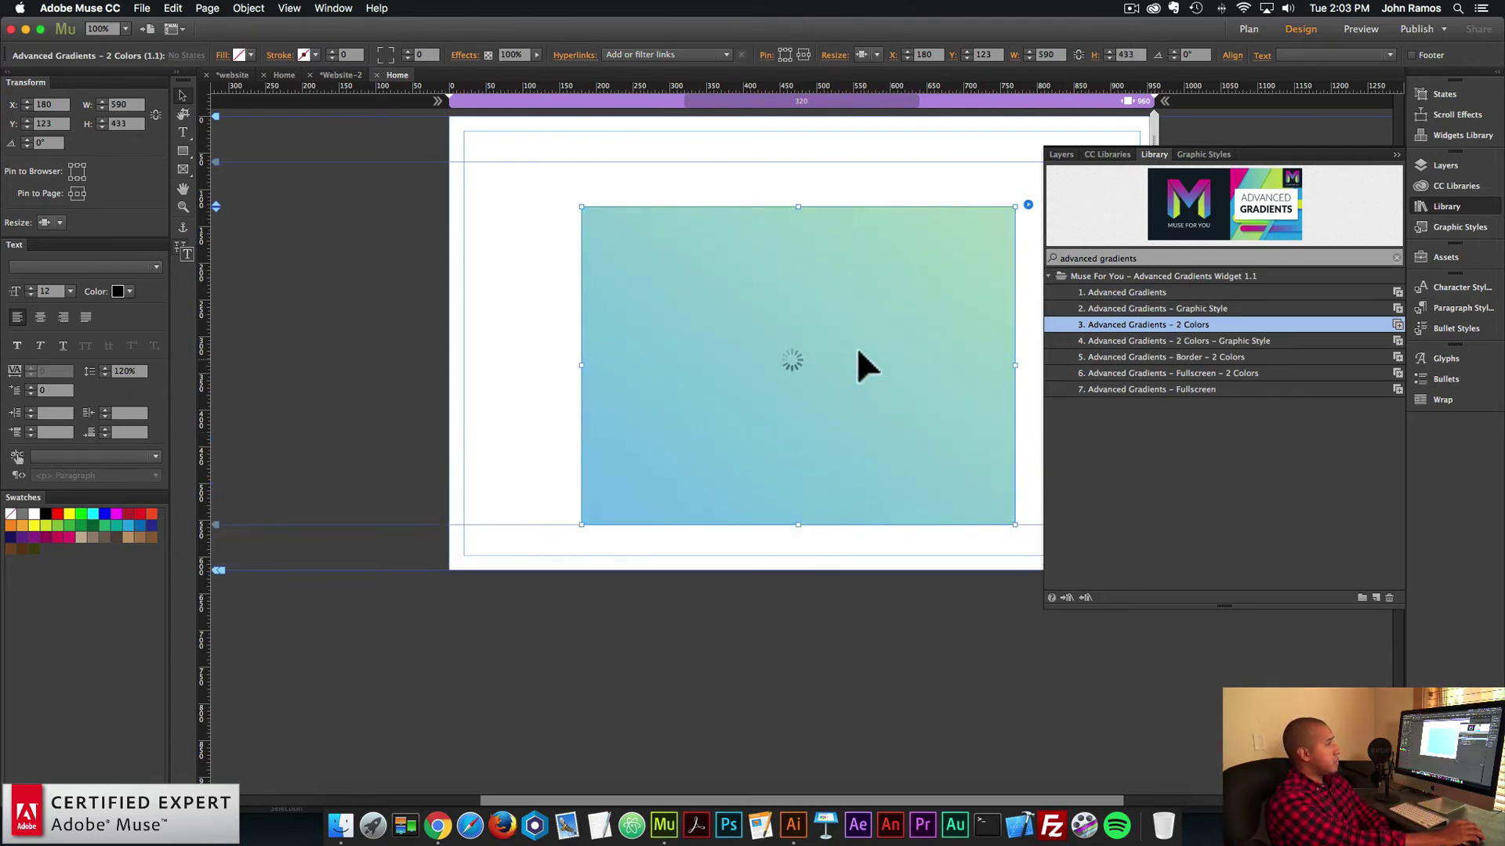
pyautogui.moveTo(857, 346); pyautogui.dragTo(859, 306)
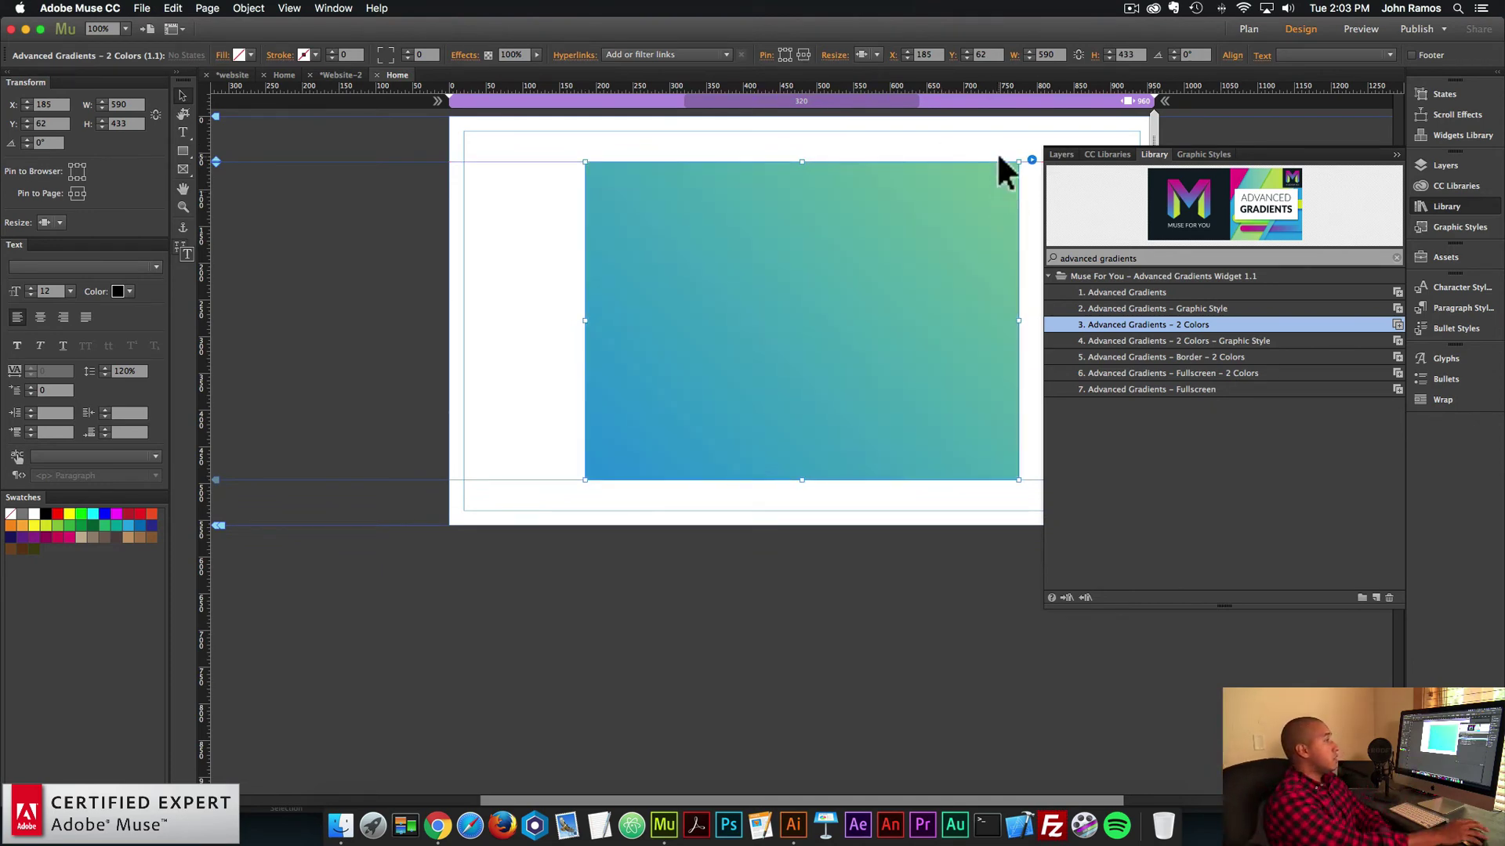
pyautogui.press('Delete')
pyautogui.moveTo(1098, 308); pyautogui.dragTo(416, 162)
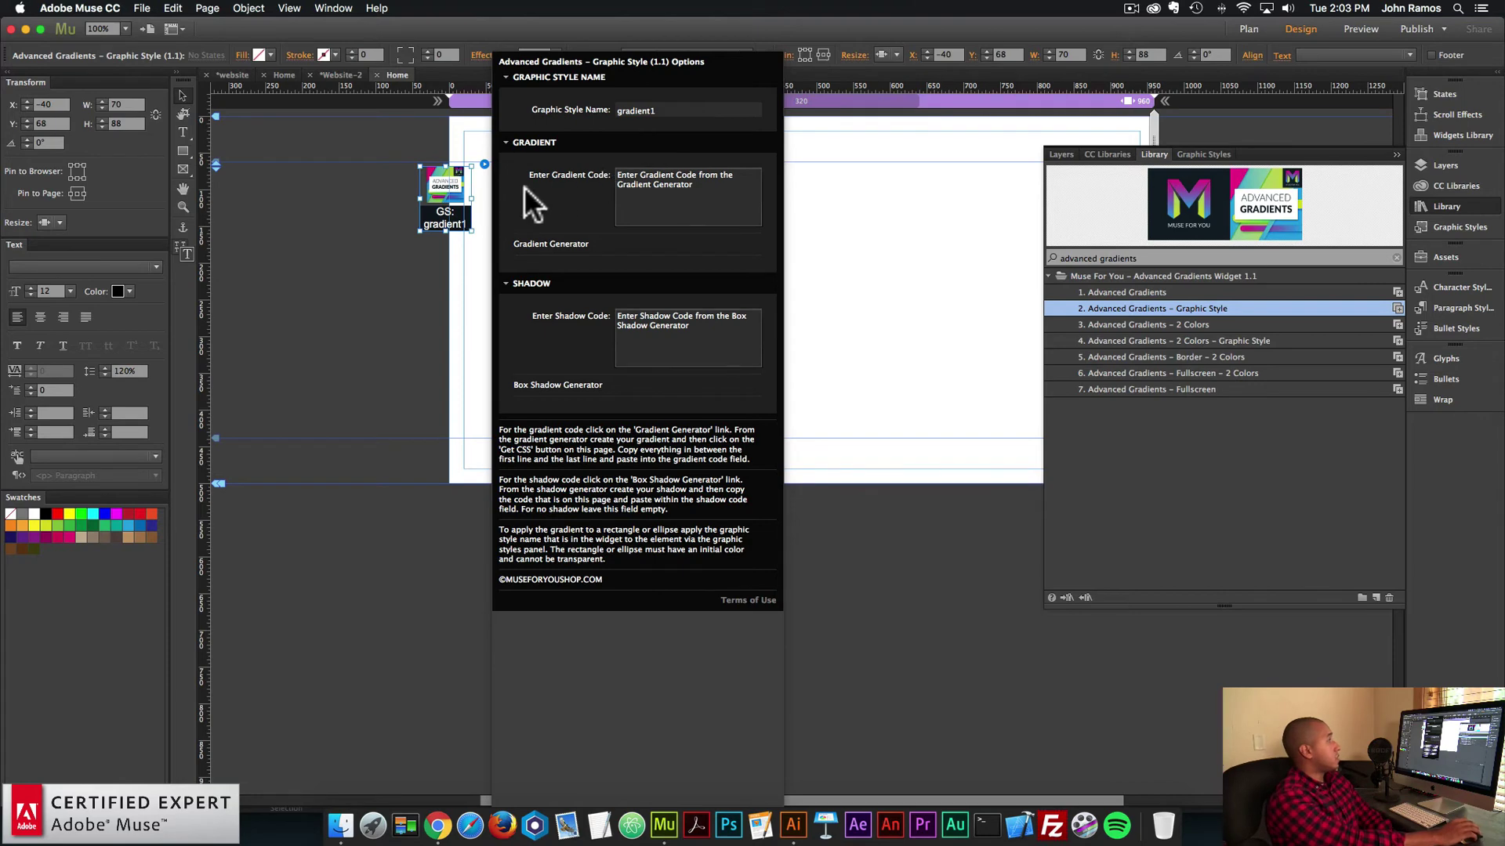
# - Draw a rectangle near the page centre with a drop shadow and green fill, then nudge it up
pyautogui.click(183, 150)
pyautogui.moveTo(721, 253); pyautogui.dragTo(926, 462)
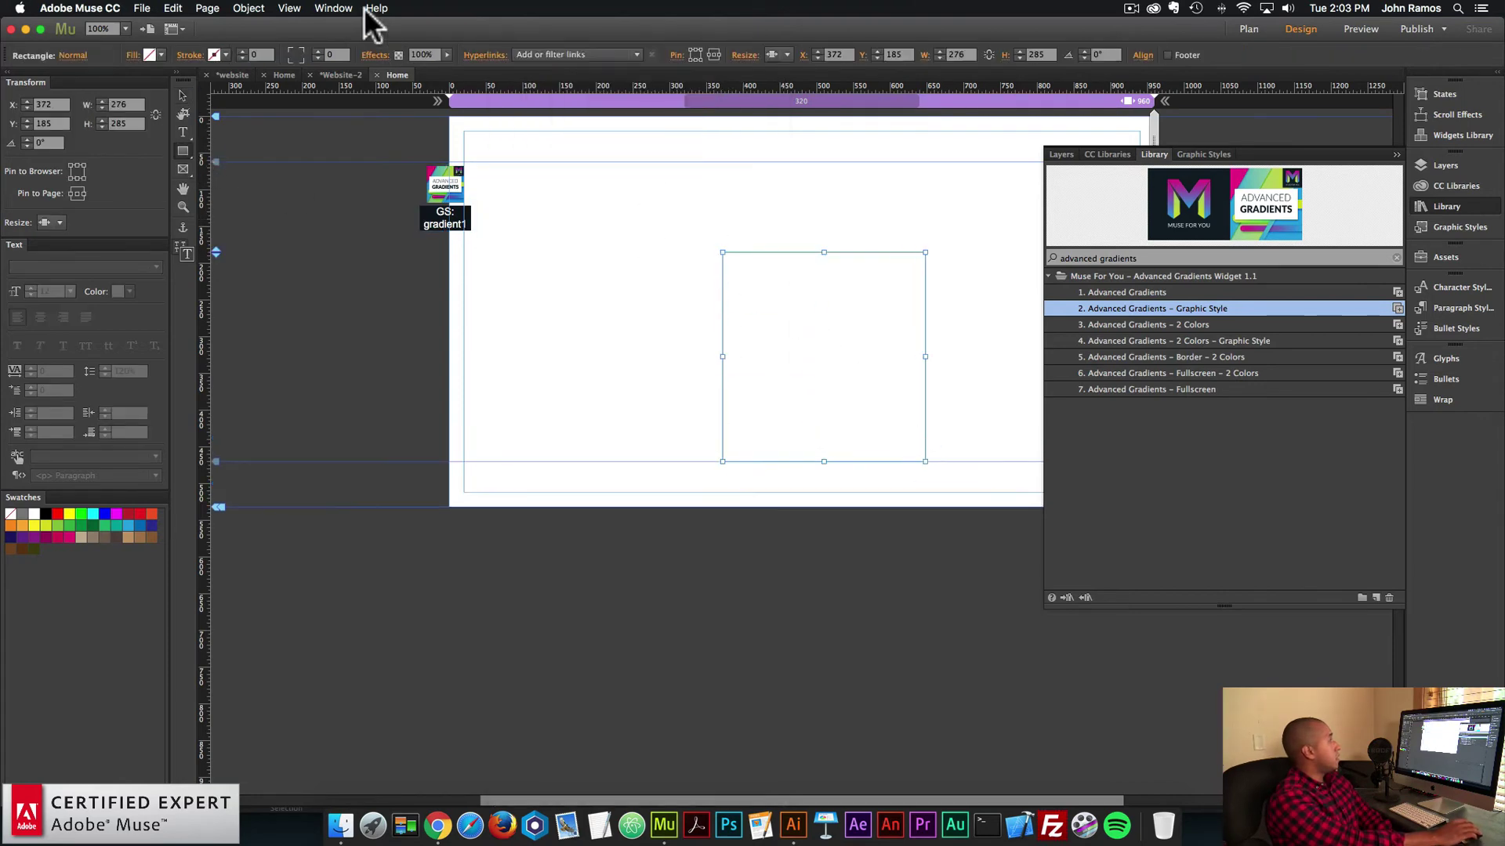
pyautogui.click(375, 56)
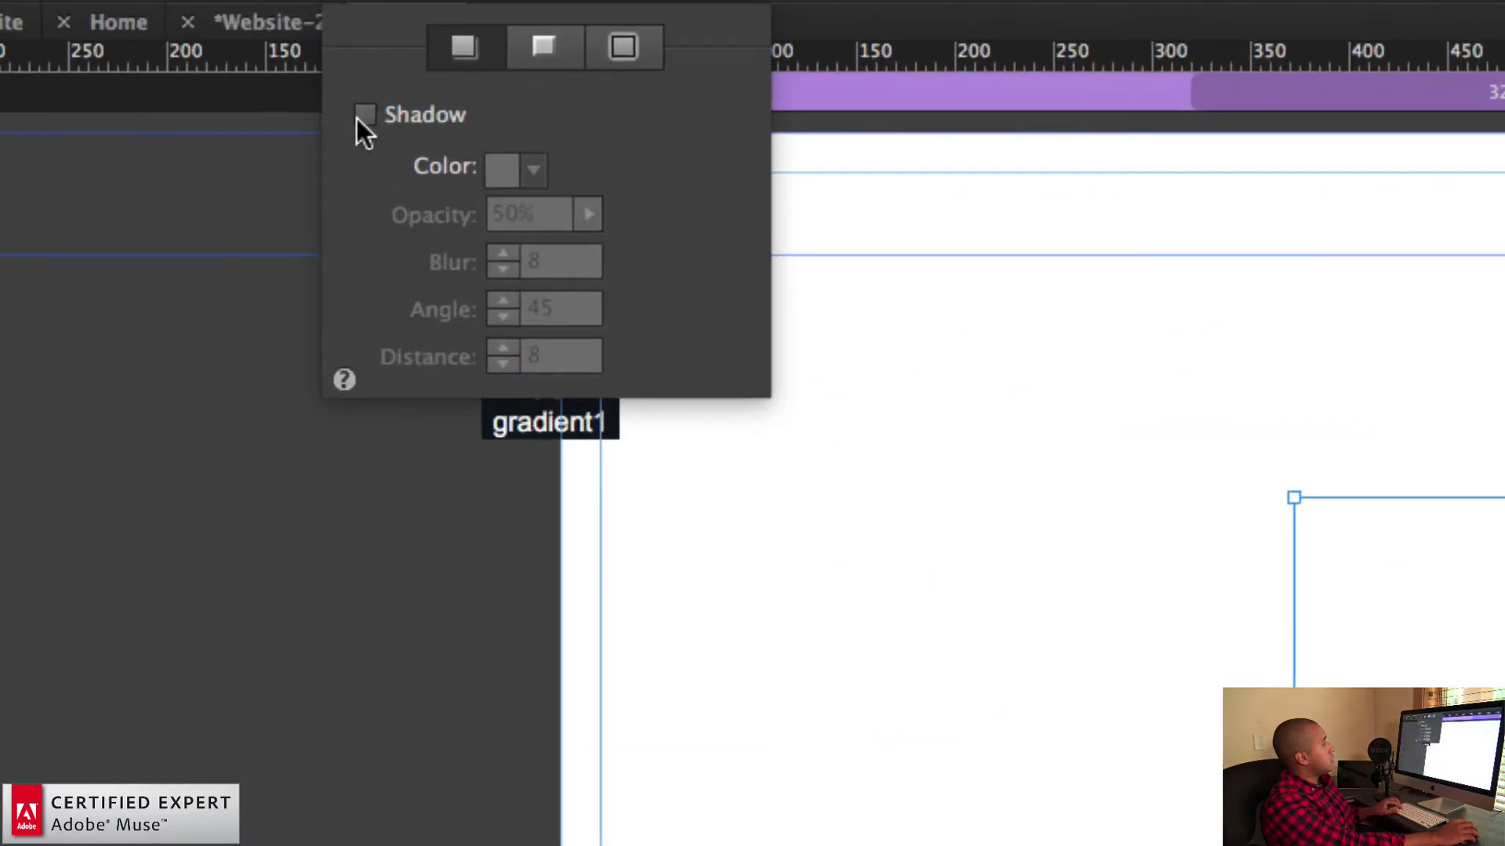
pyautogui.click(375, 110)
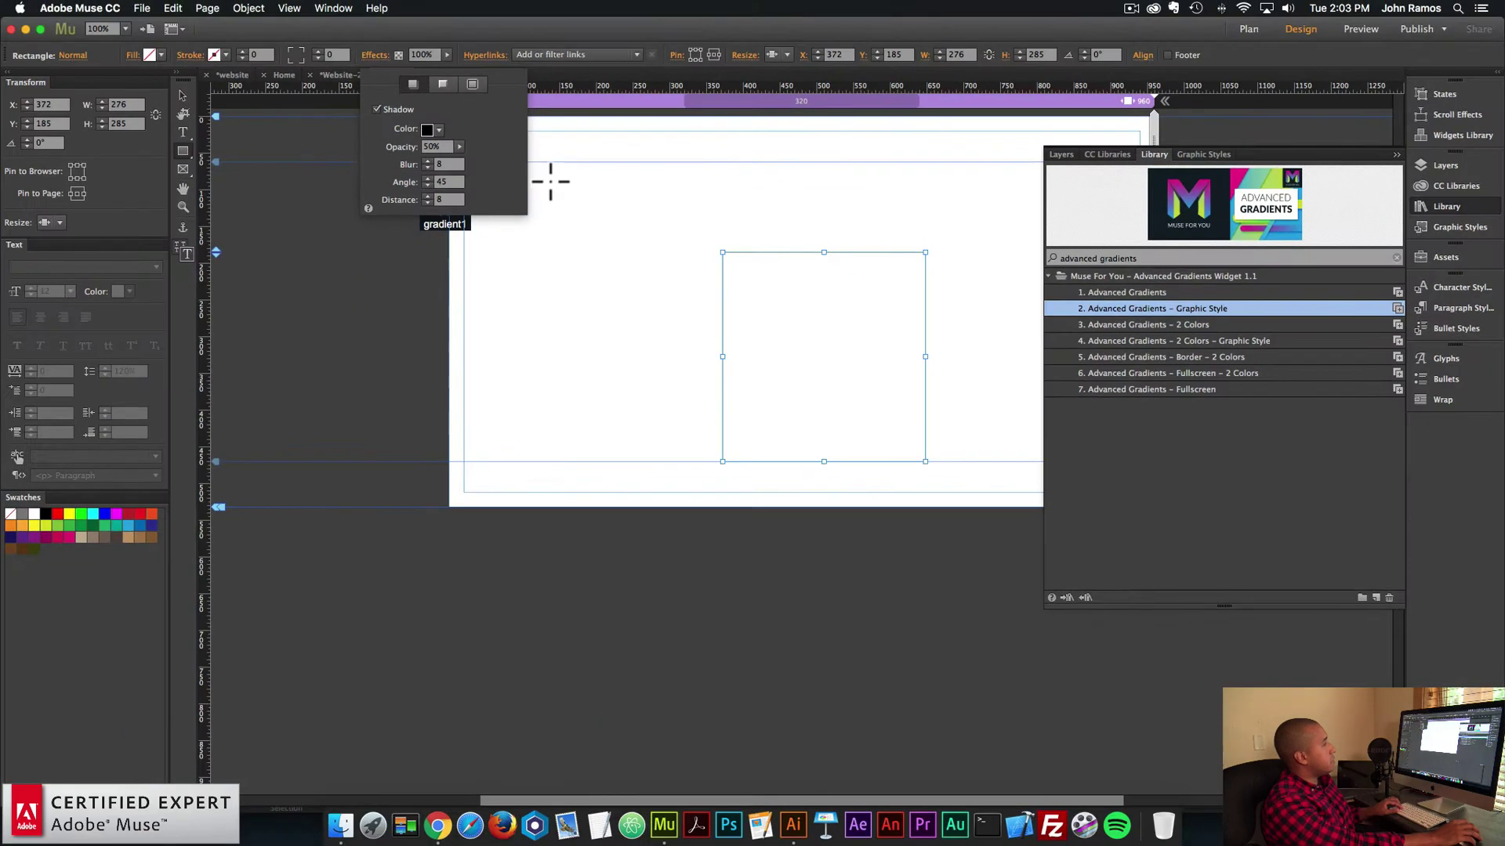
pyautogui.click(158, 59)
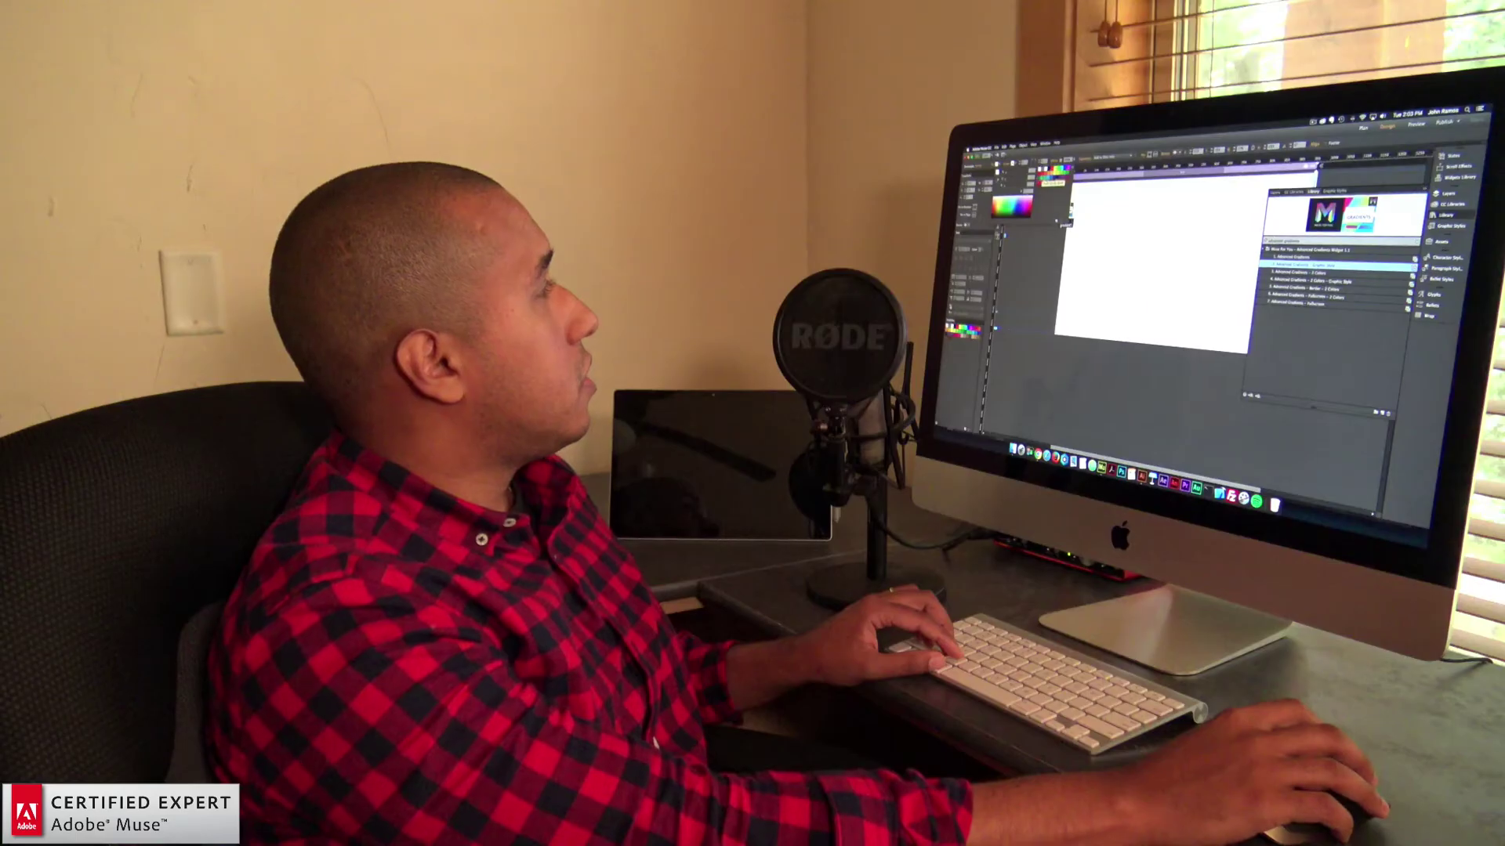
pyautogui.click(1048, 173)
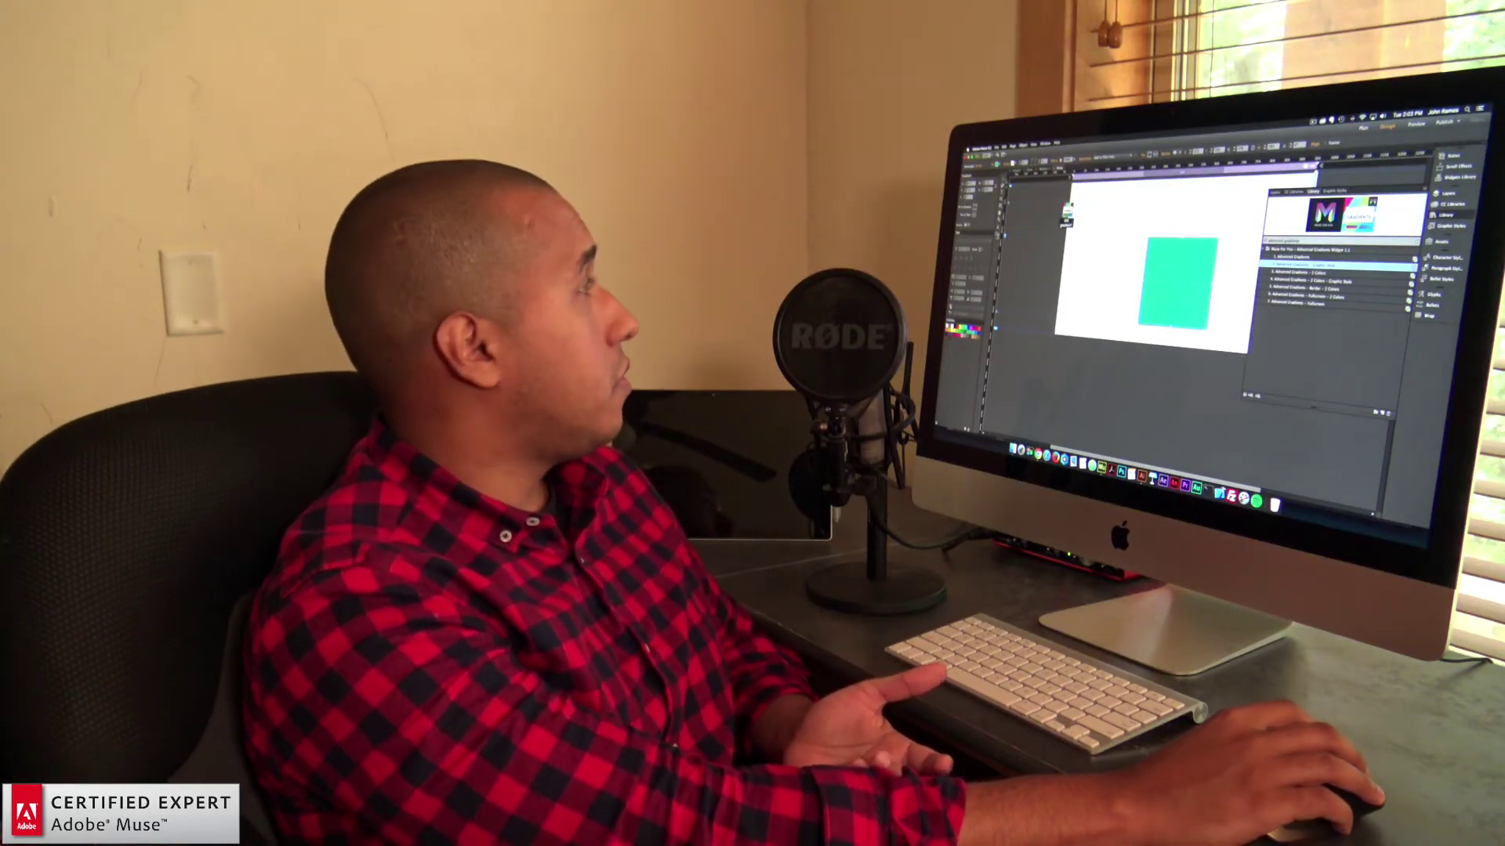
pyautogui.moveTo(1194, 292); pyautogui.dragTo(1201, 254)
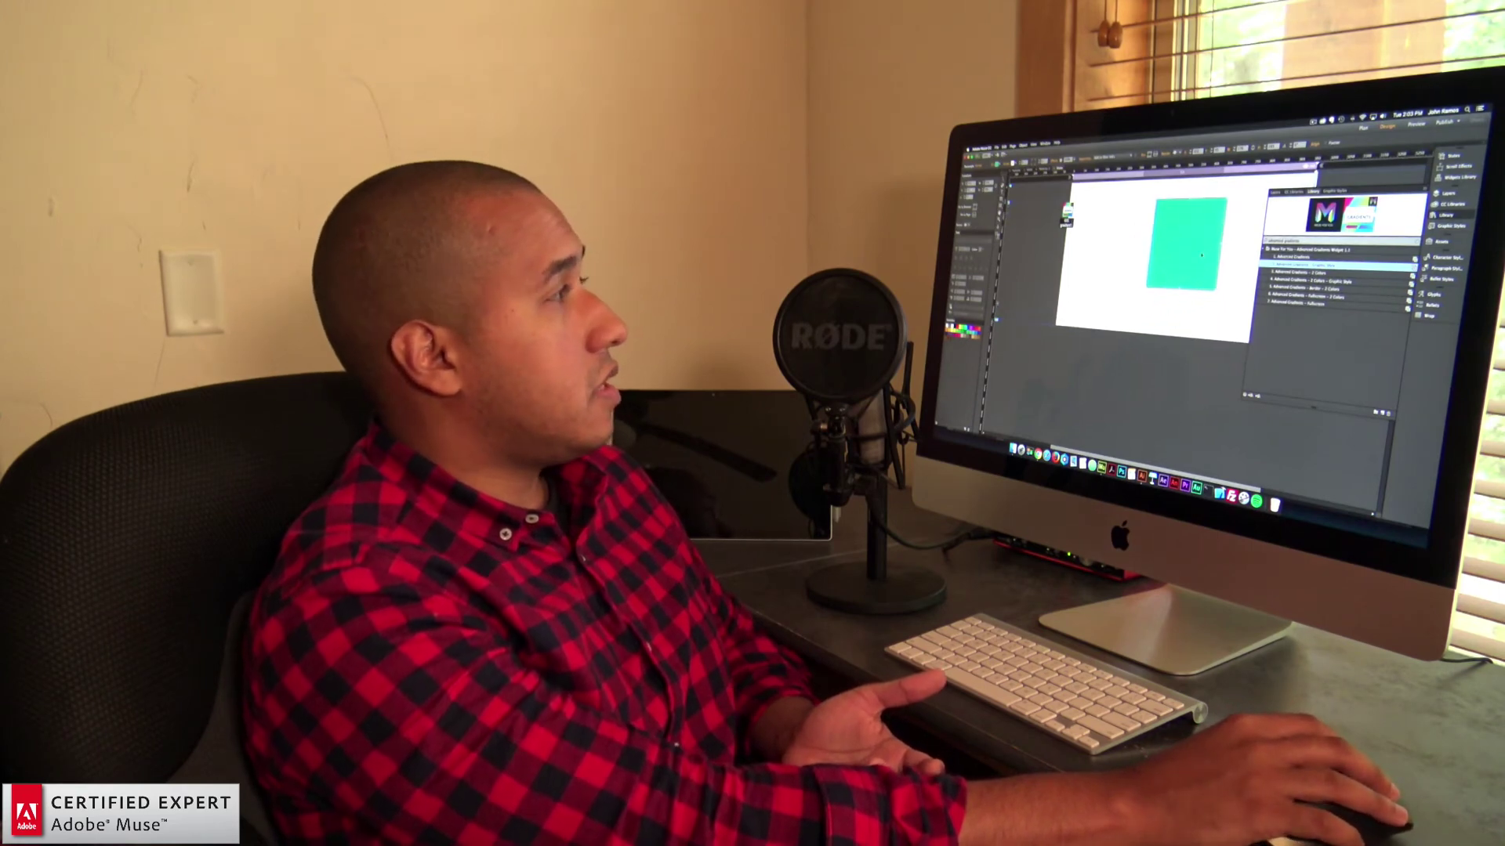